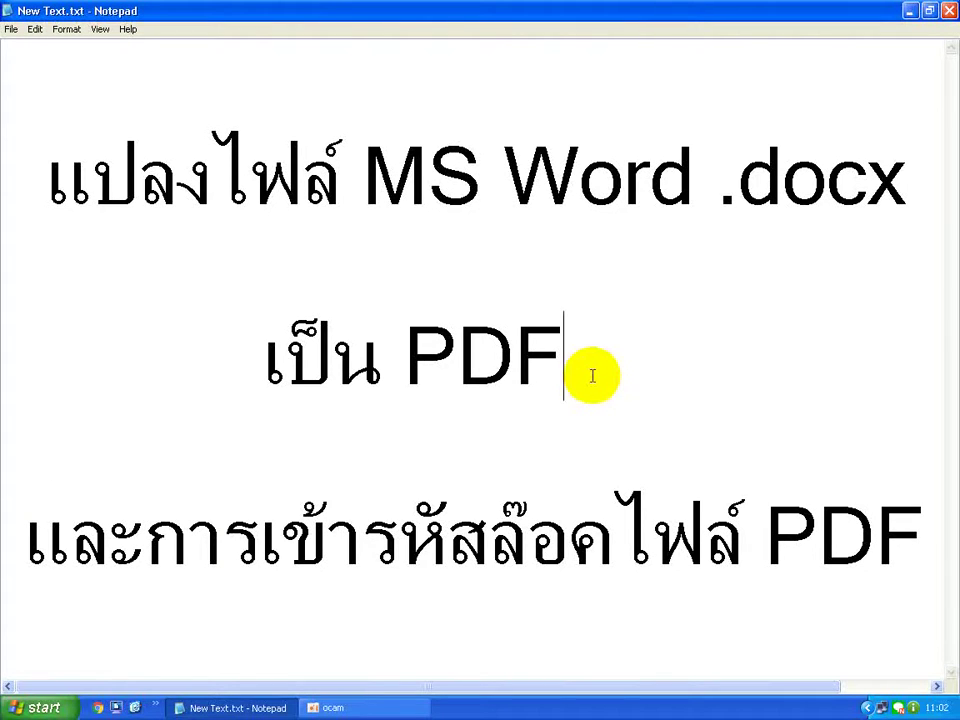
# - Highlight 'MS Word' and '.docx' in the first line of the Notepad title
pyautogui.moveTo(50, 165); pyautogui.dragTo(493, 178)
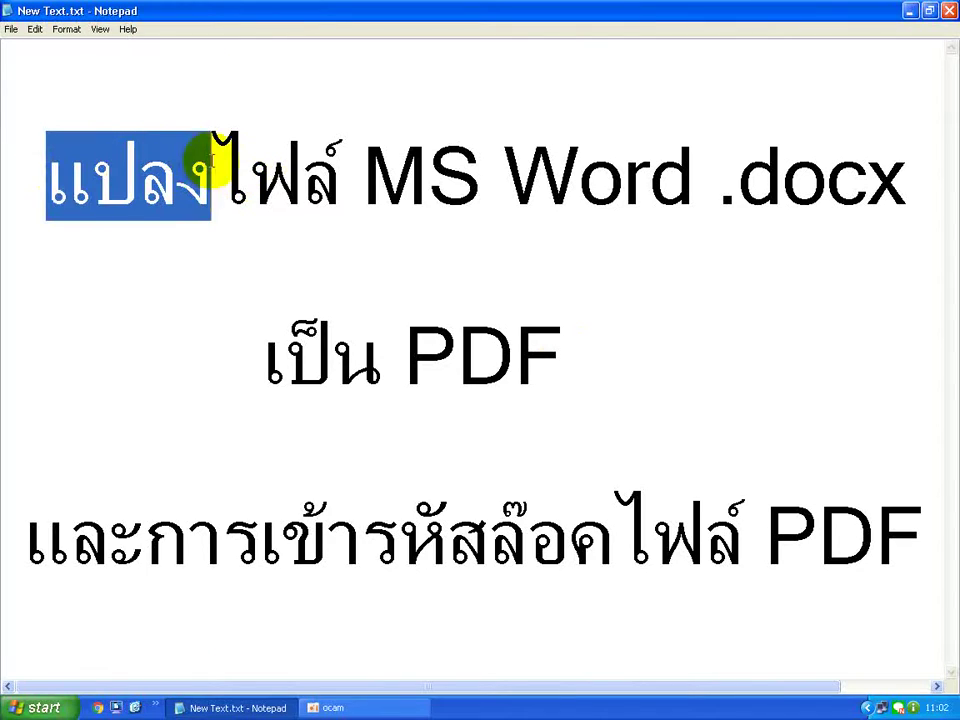
pyautogui.moveTo(362, 175); pyautogui.dragTo(887, 183)
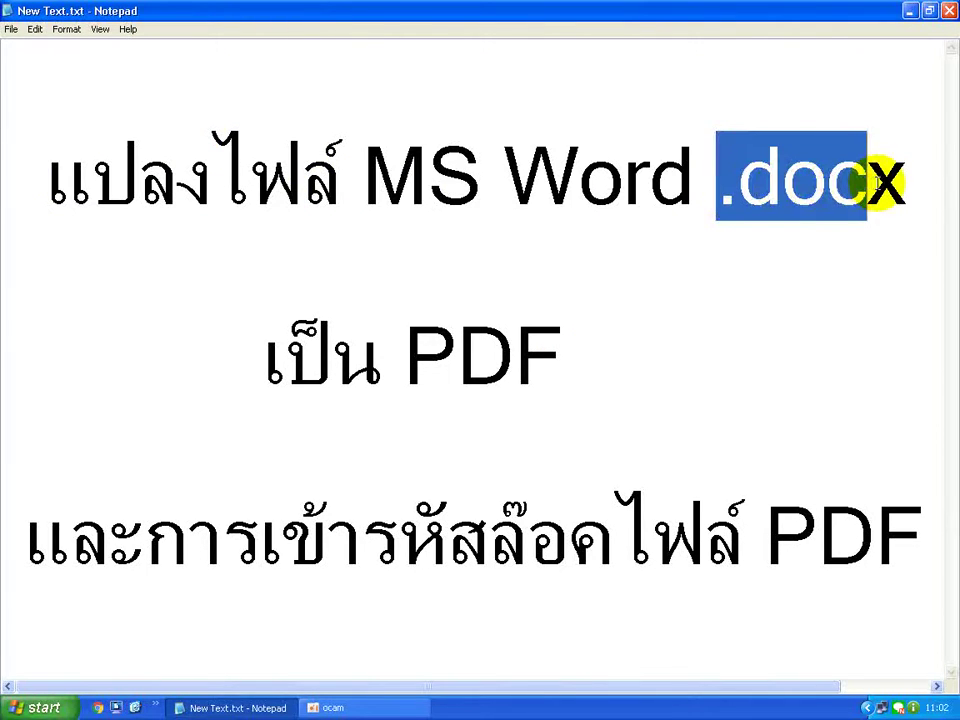
pyautogui.click(776, 222)
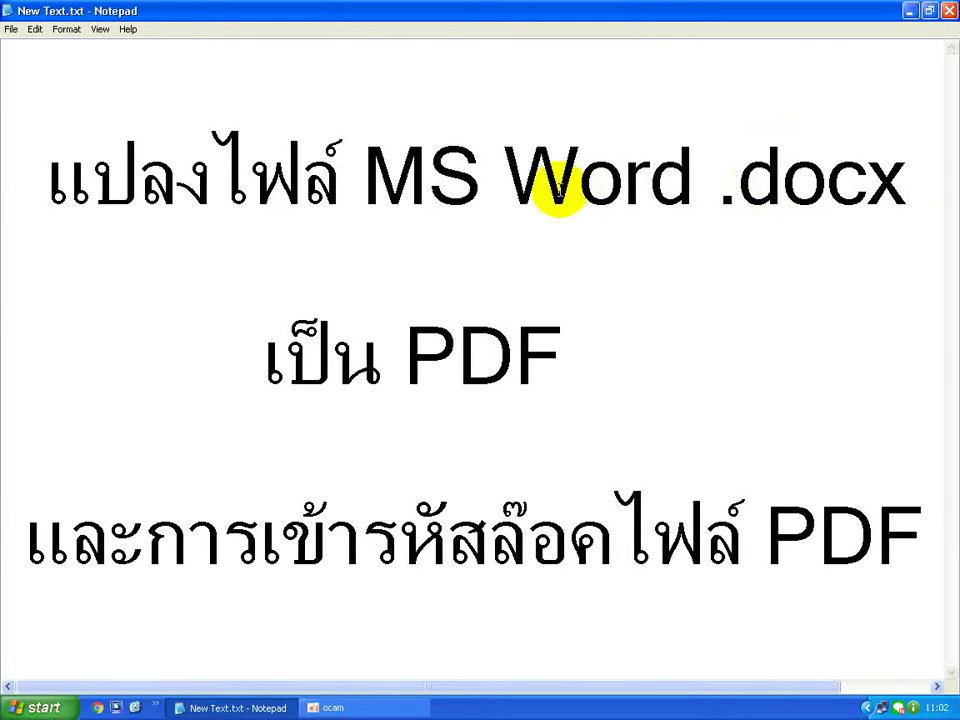
pyautogui.moveTo(362, 175); pyautogui.dragTo(688, 172)
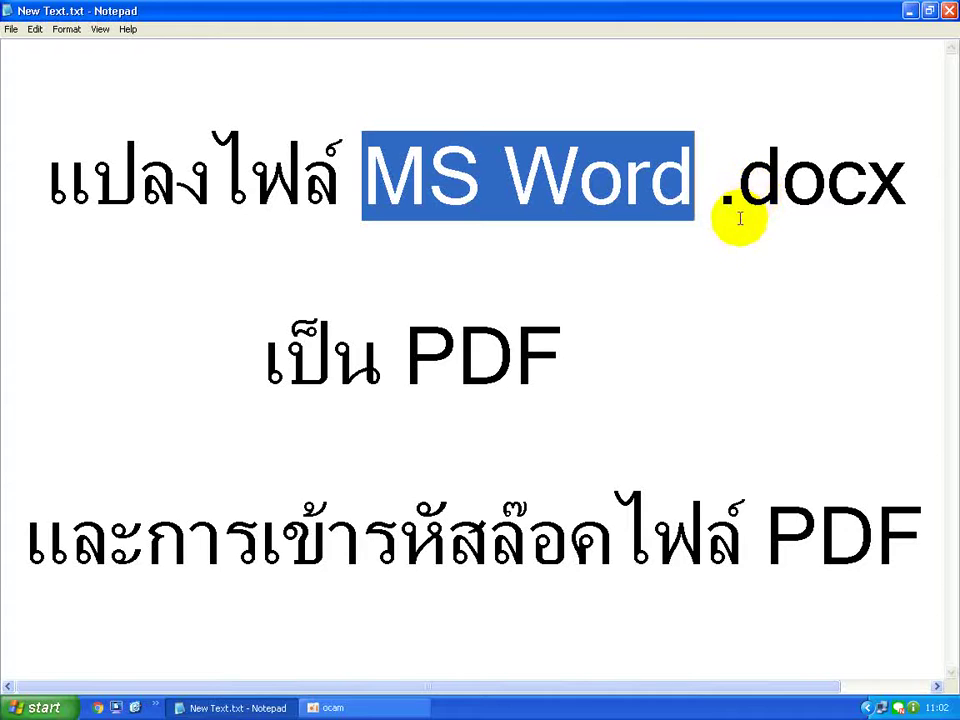
pyautogui.moveTo(722, 199); pyautogui.dragTo(900, 199)
pyautogui.click(787, 224)
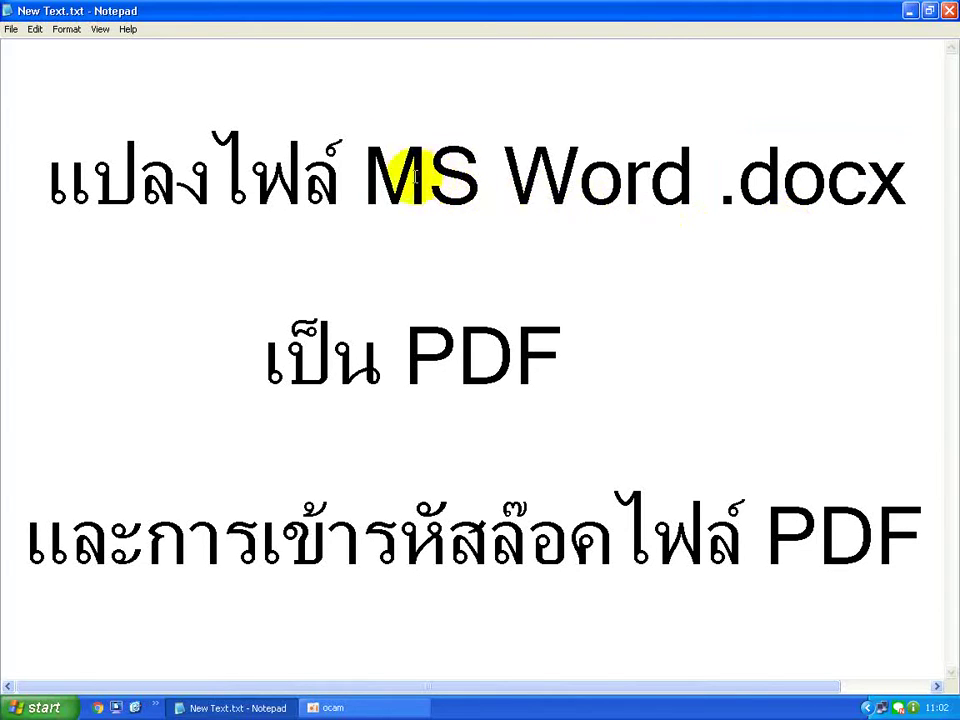
pyautogui.moveTo(362, 176); pyautogui.dragTo(690, 176)
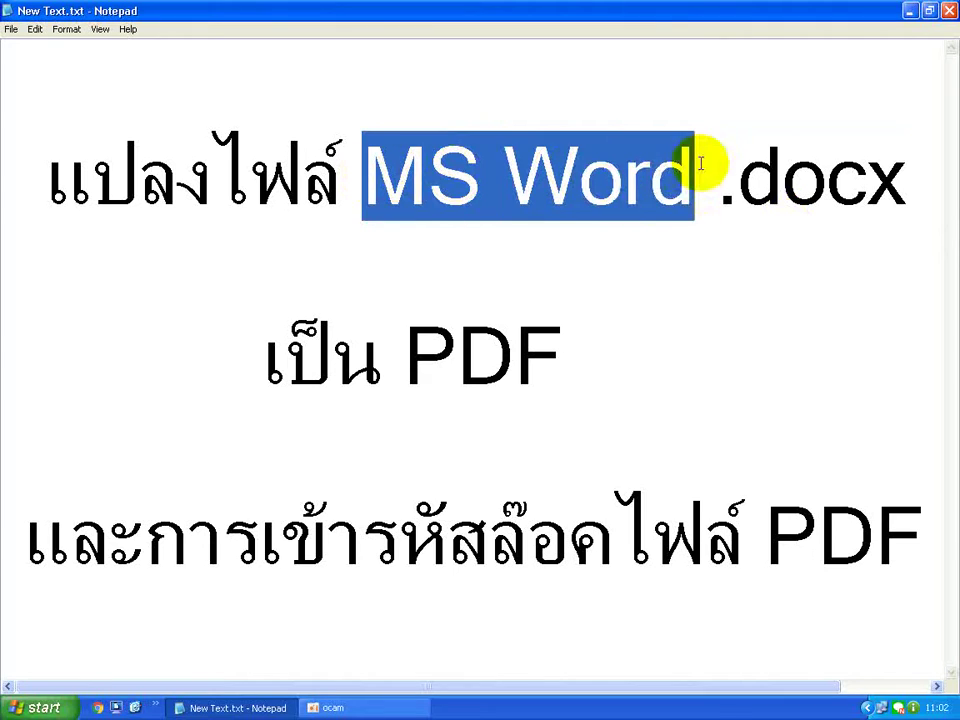
pyautogui.click(580, 180)
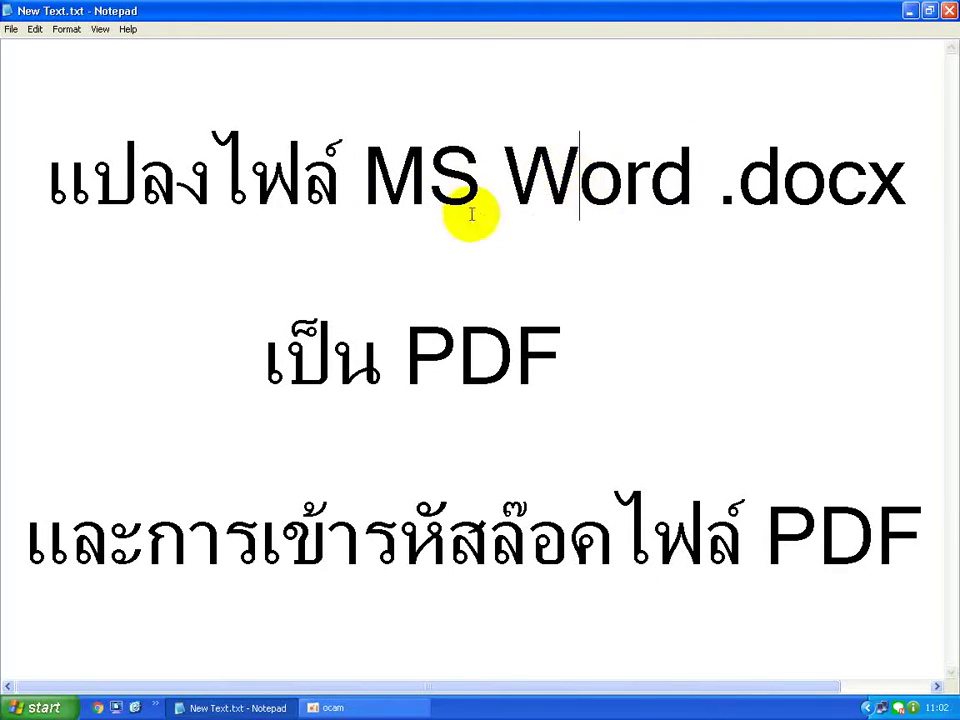
# - Highlight 'เป็น PDF', 'PDF' on line three, and the first two title lines
pyautogui.moveTo(366, 180); pyautogui.dragTo(692, 182)
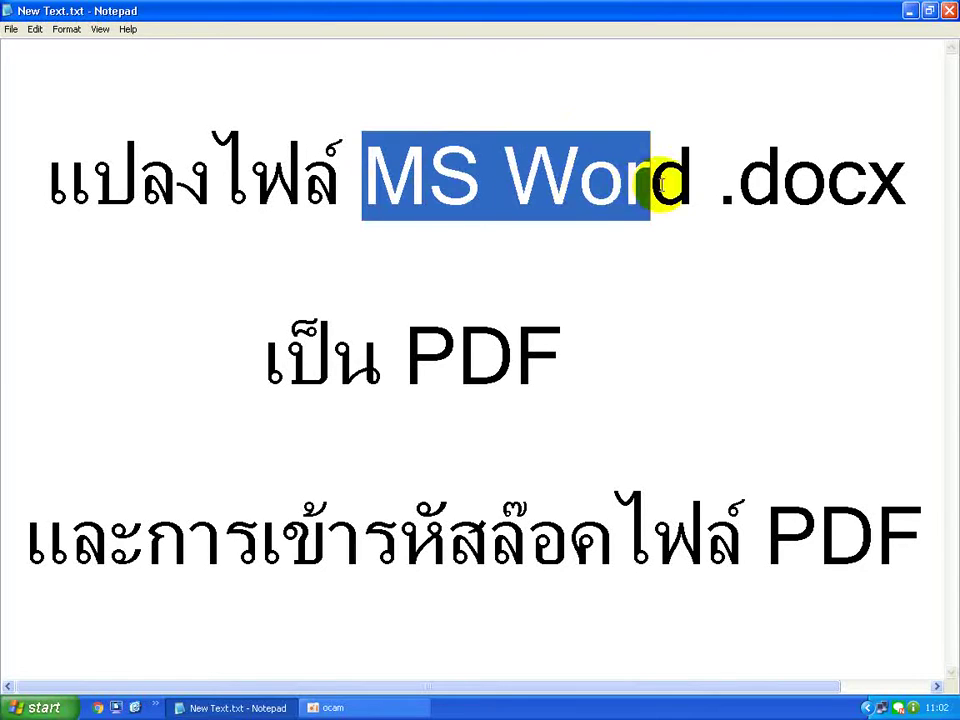
pyautogui.moveTo(266, 357); pyautogui.dragTo(580, 334)
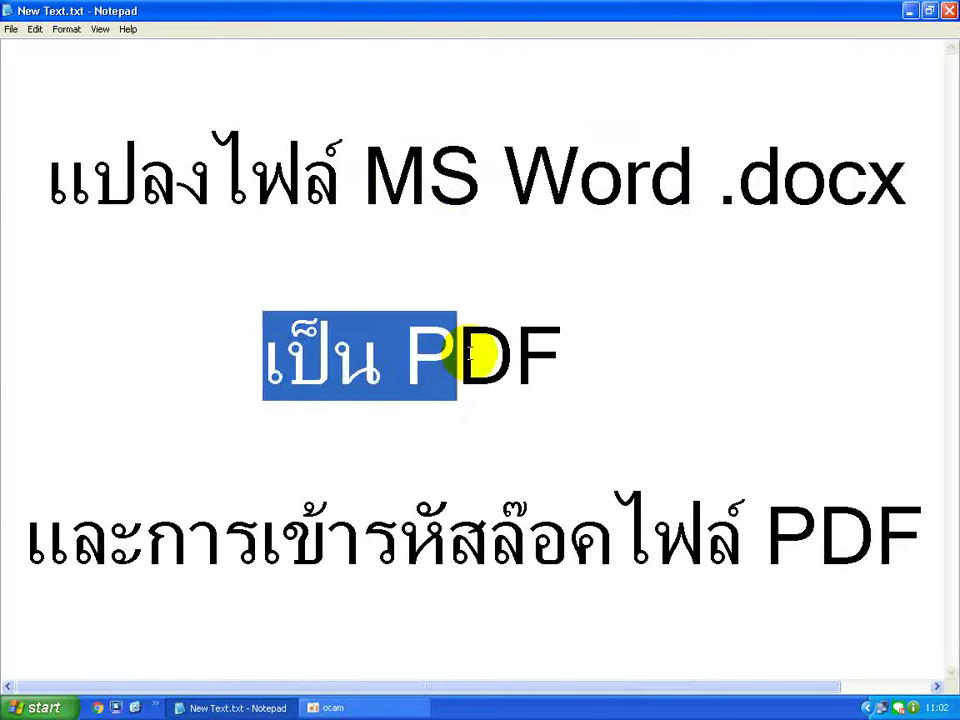
pyautogui.click(577, 333)
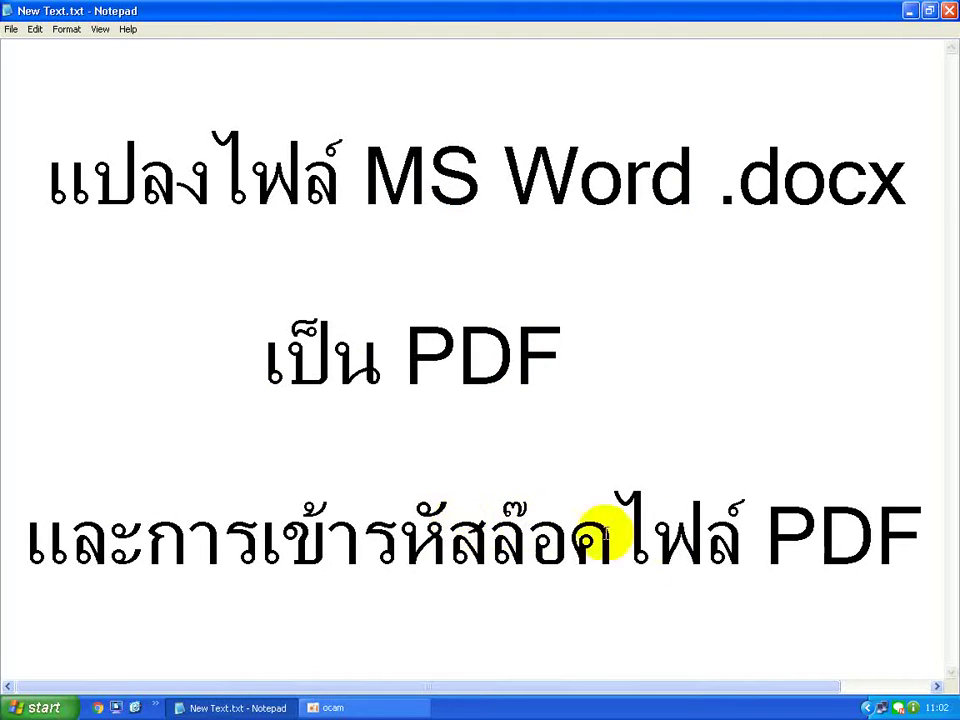
pyautogui.moveTo(770, 528); pyautogui.dragTo(903, 527)
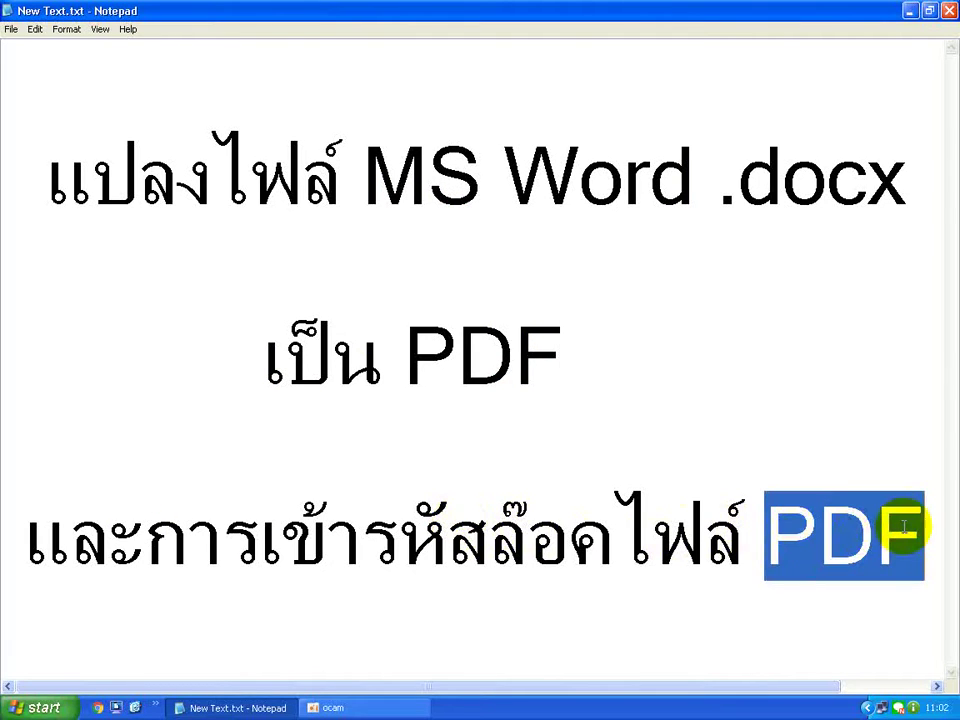
pyautogui.click(568, 318)
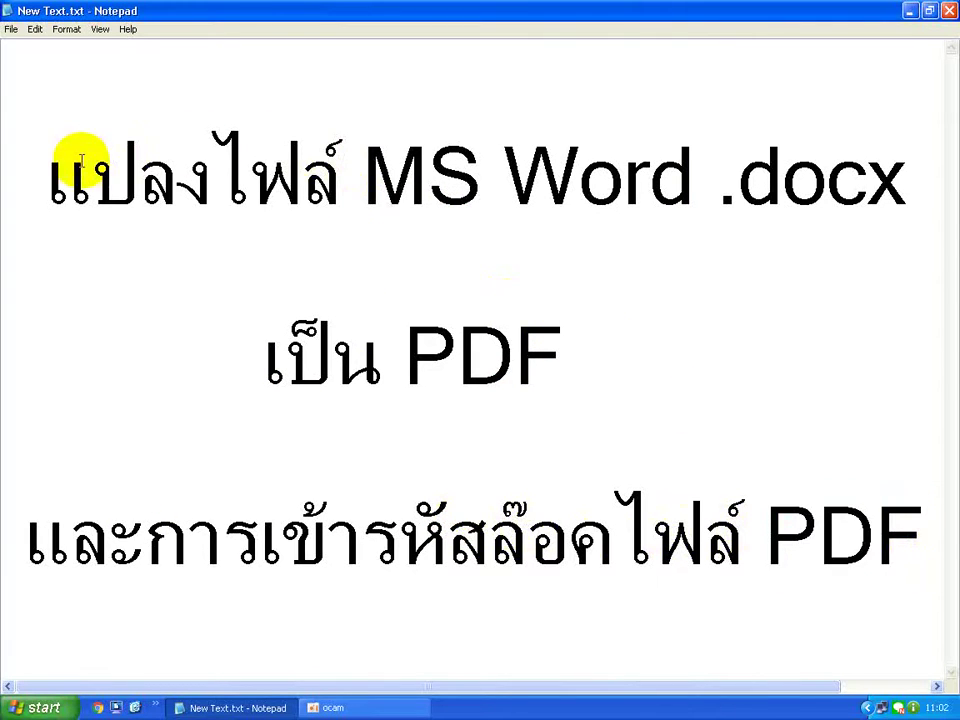
pyautogui.moveTo(32, 165)
pyautogui.mouseDown()
pyautogui.moveTo(714, 289)
pyautogui.moveTo(561, 354)
pyautogui.mouseUp()
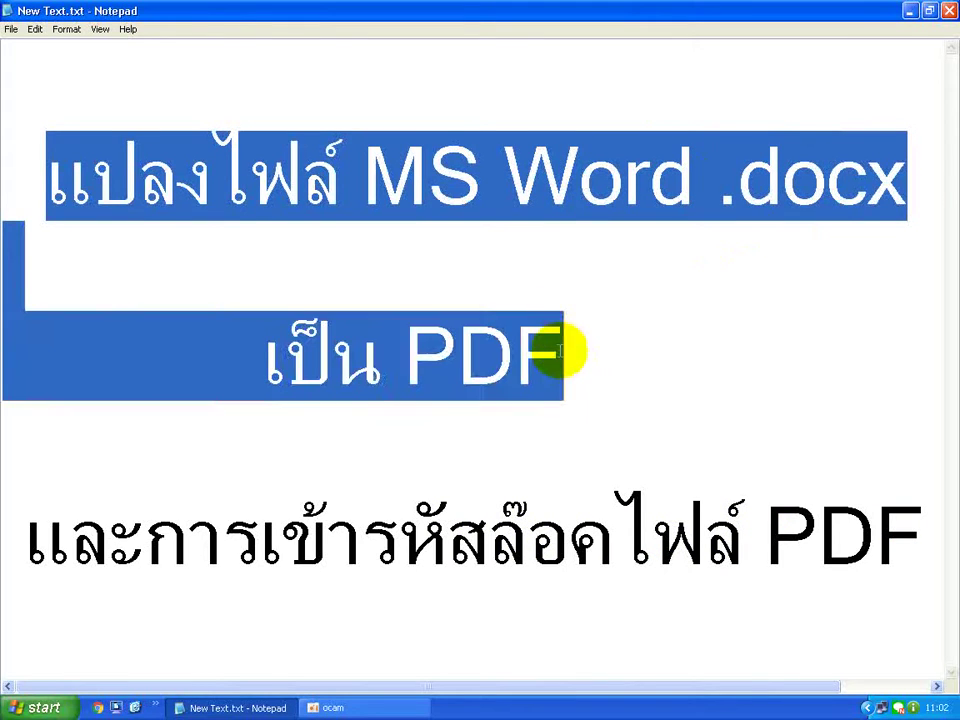
pyautogui.click(534, 296)
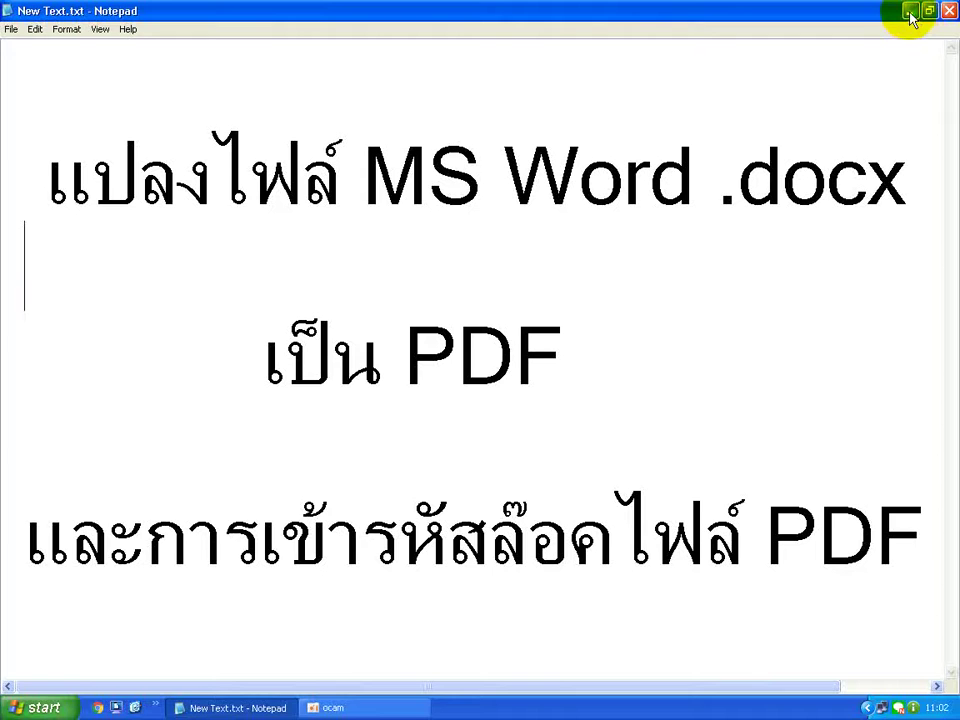
# - Minimize Notepad and open ข้อ 1.docx from the desktop in Word
pyautogui.click(283, 707)
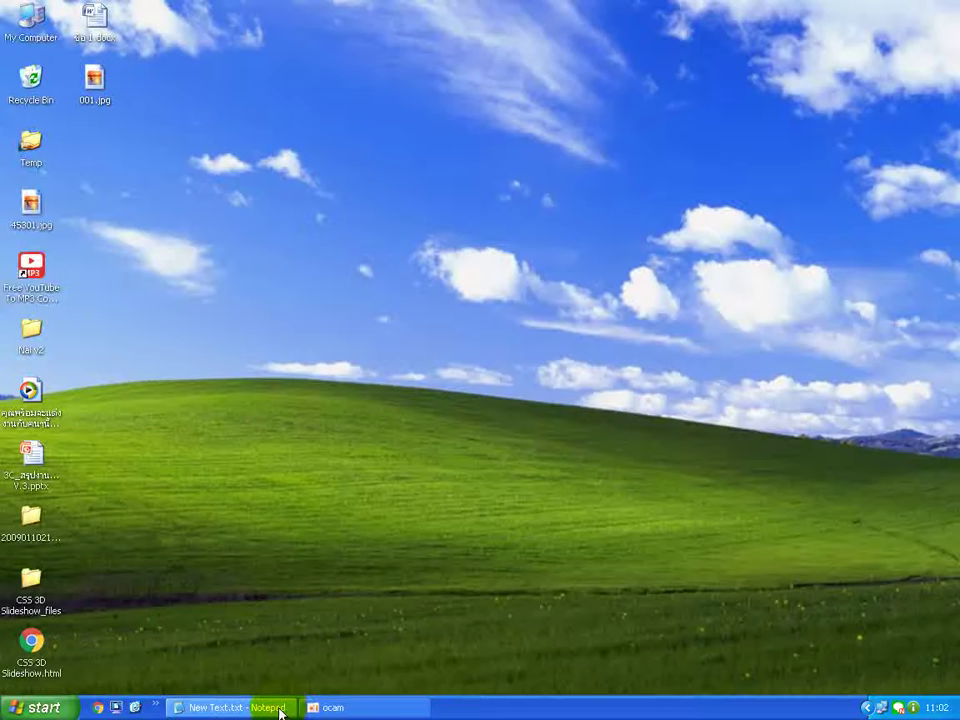
pyautogui.click(96, 20)
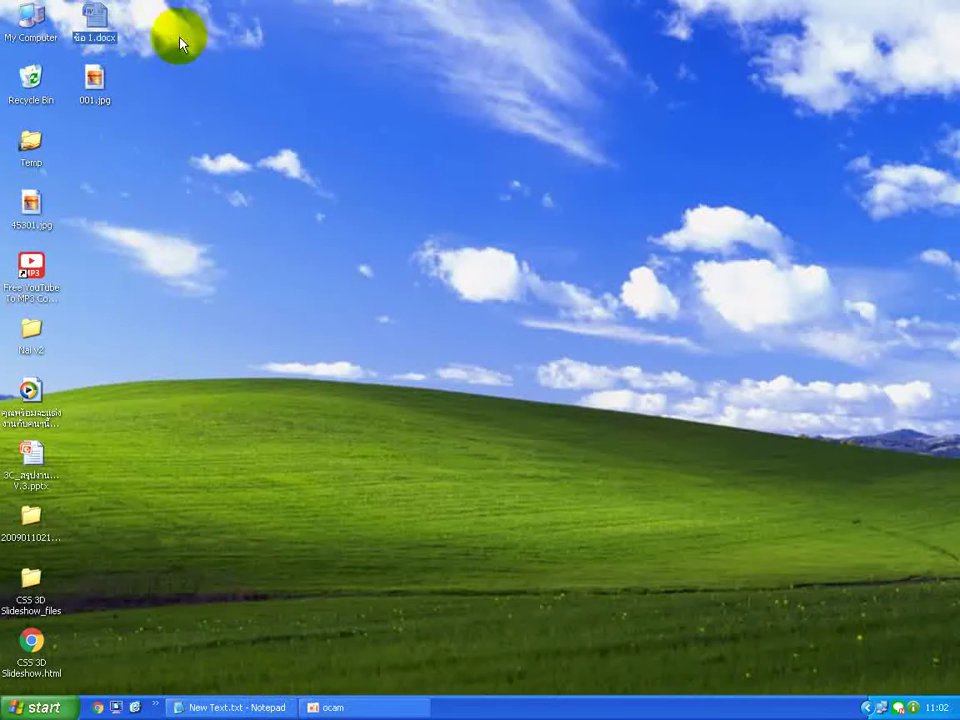
pyautogui.doubleClick(95, 22)
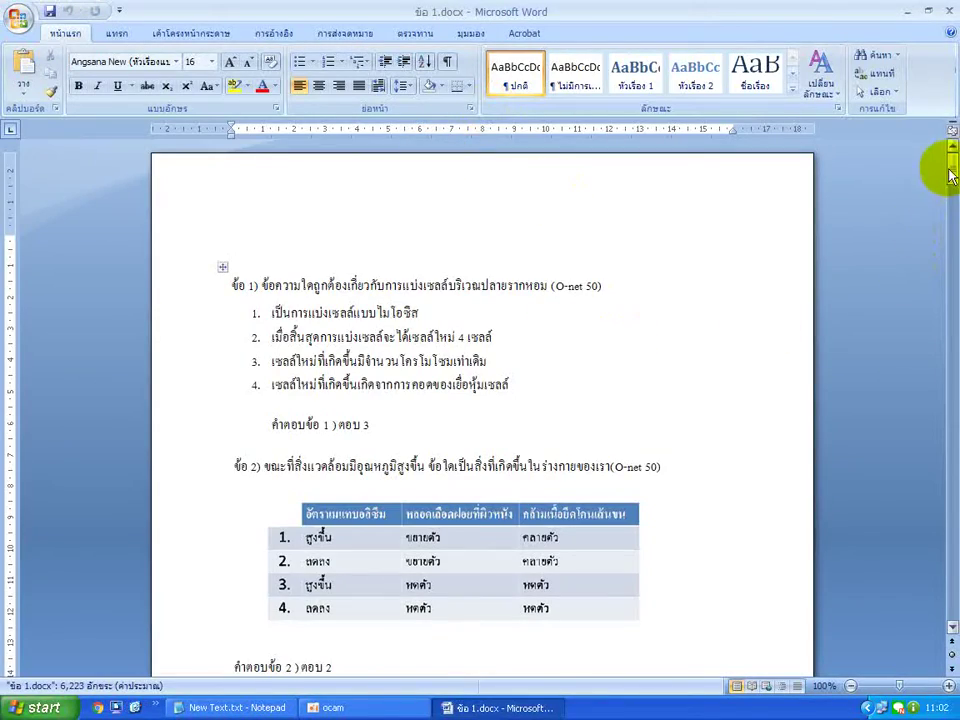
pyautogui.moveTo(951, 176)
pyautogui.mouseDown()
pyautogui.moveTo(942, 160)
pyautogui.moveTo(950, 565)
pyautogui.moveTo(950, 140)
pyautogui.mouseUp()
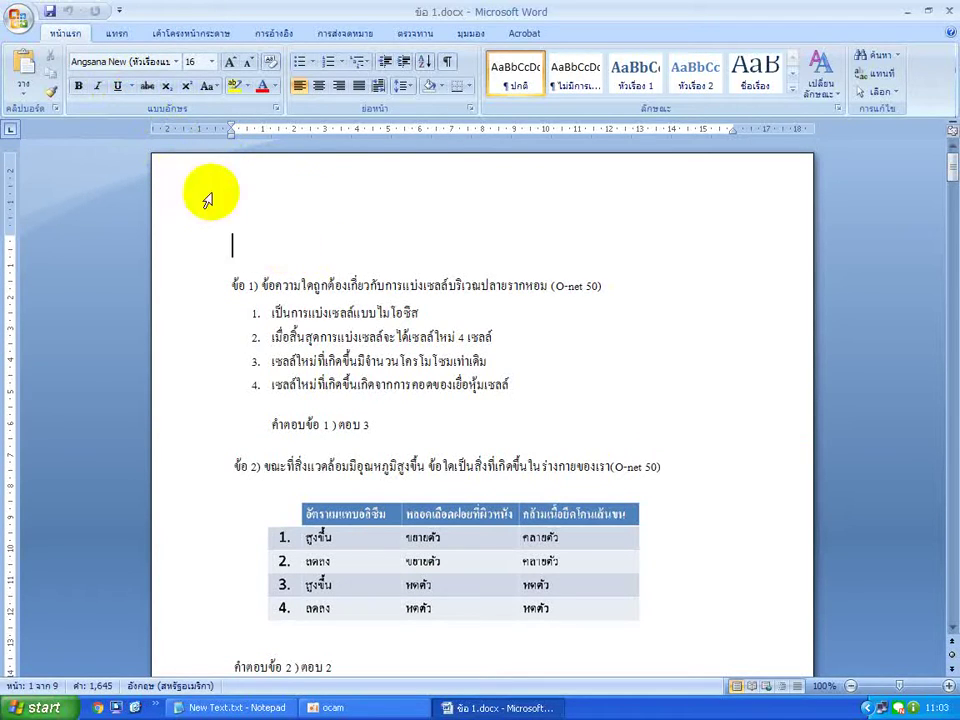
# - Bring up Word's Save As dialog from the Office menu and move it up slightly
pyautogui.click(22, 20)
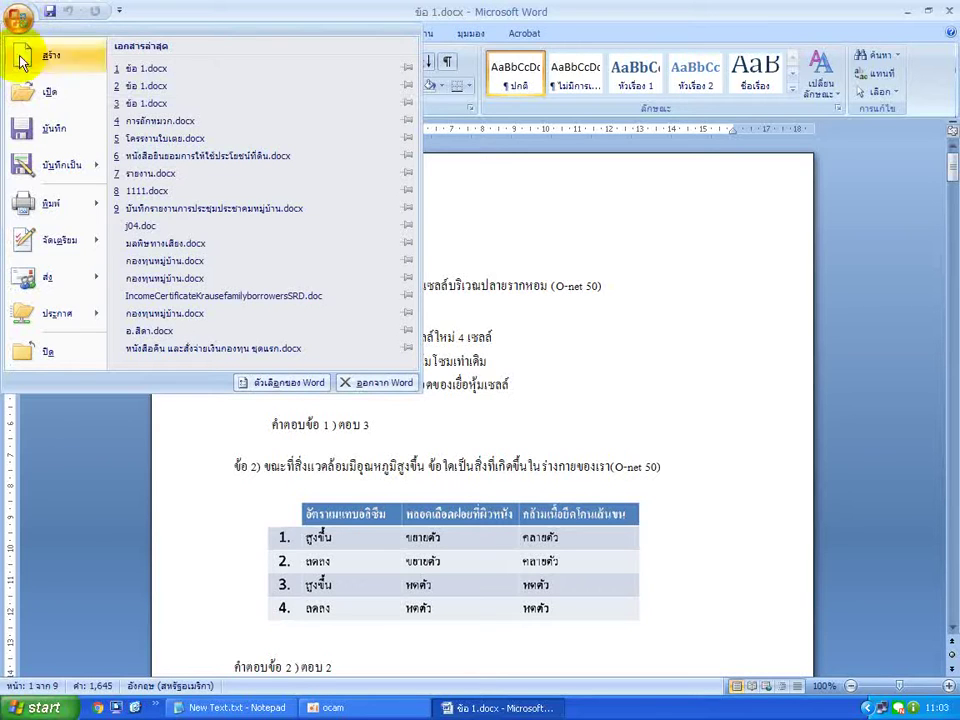
pyautogui.moveTo(37, 170)
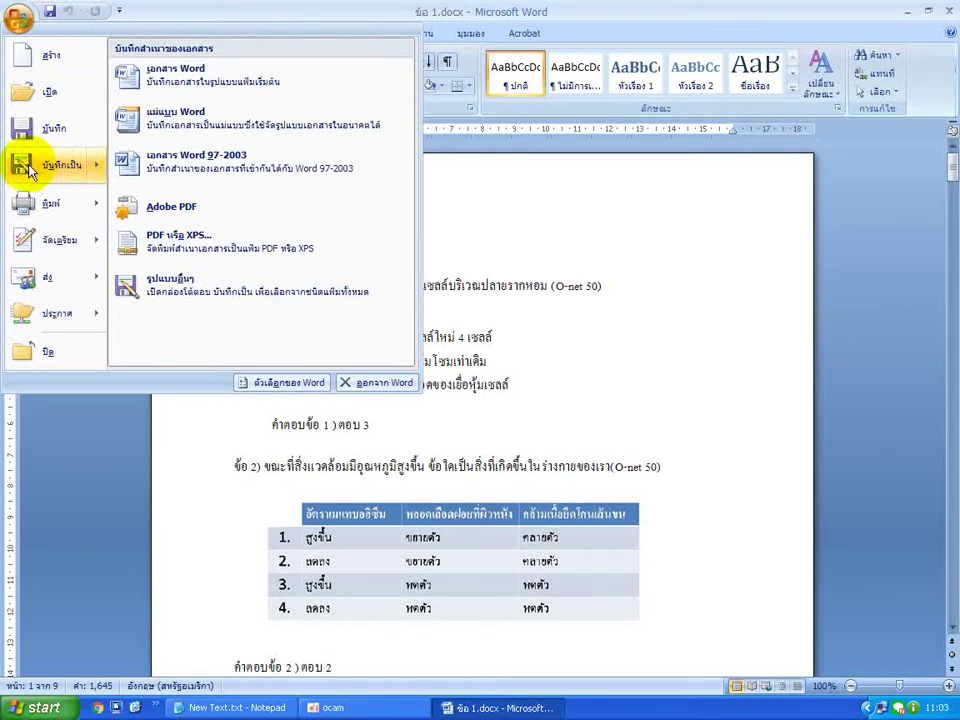
pyautogui.click(57, 170)
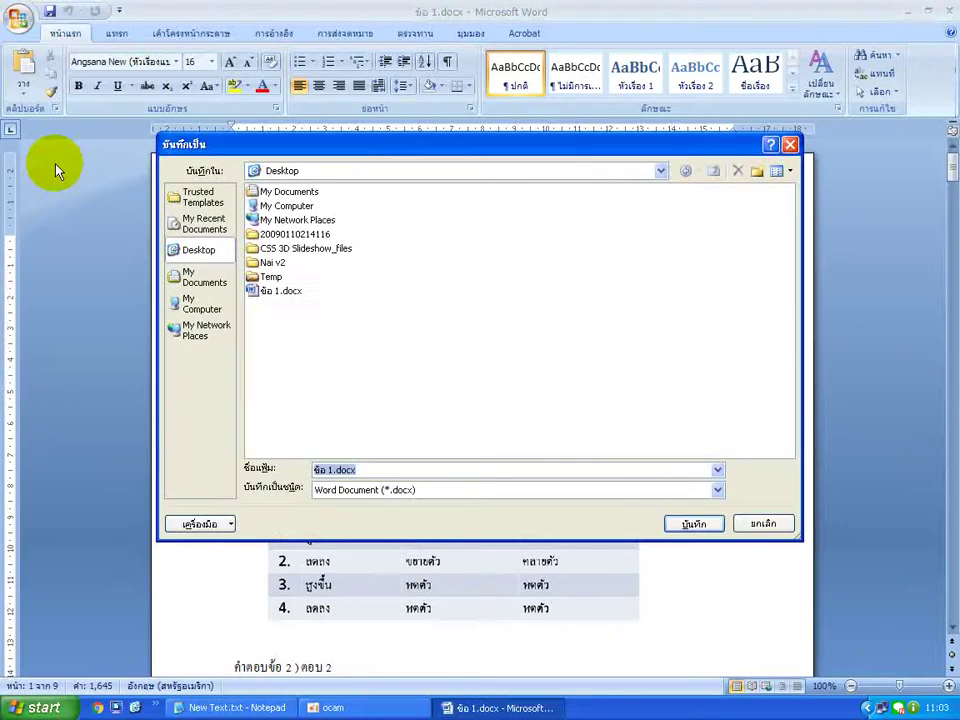
pyautogui.moveTo(426, 144); pyautogui.dragTo(431, 117)
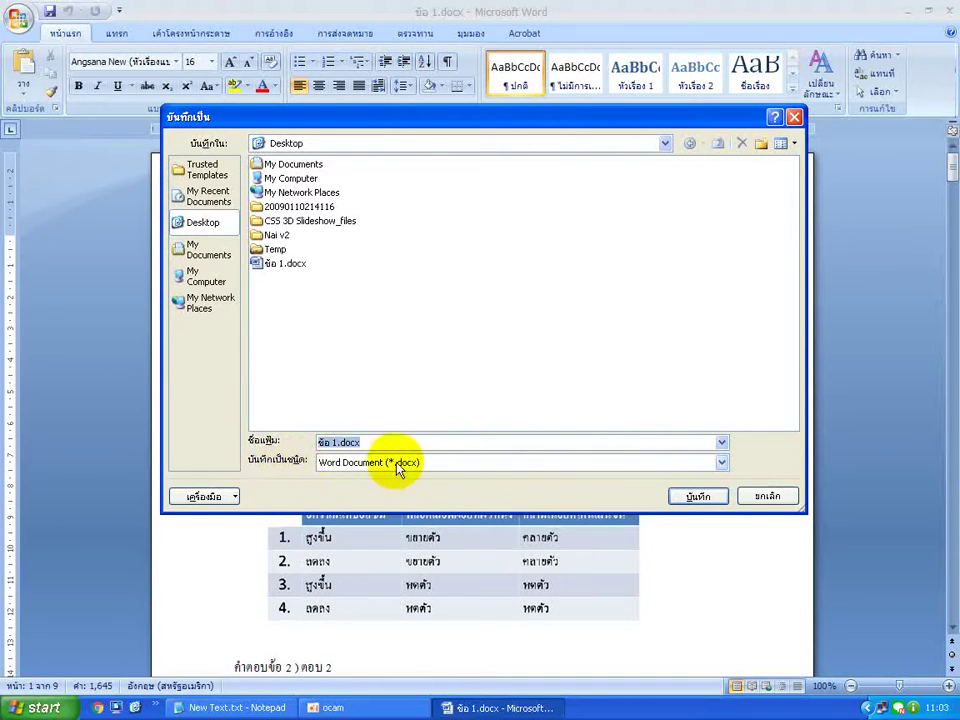
# - Change the Save as type to PDF (*.pdf), making the file name ข้อ 1.pdf
pyautogui.click(719, 461)
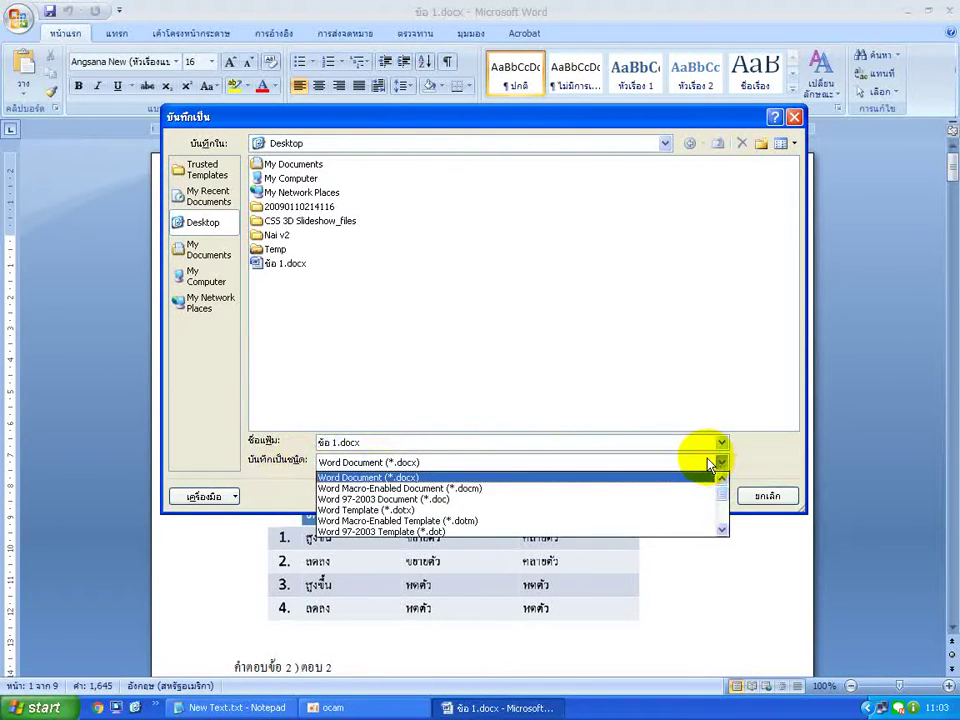
pyautogui.click(722, 531)
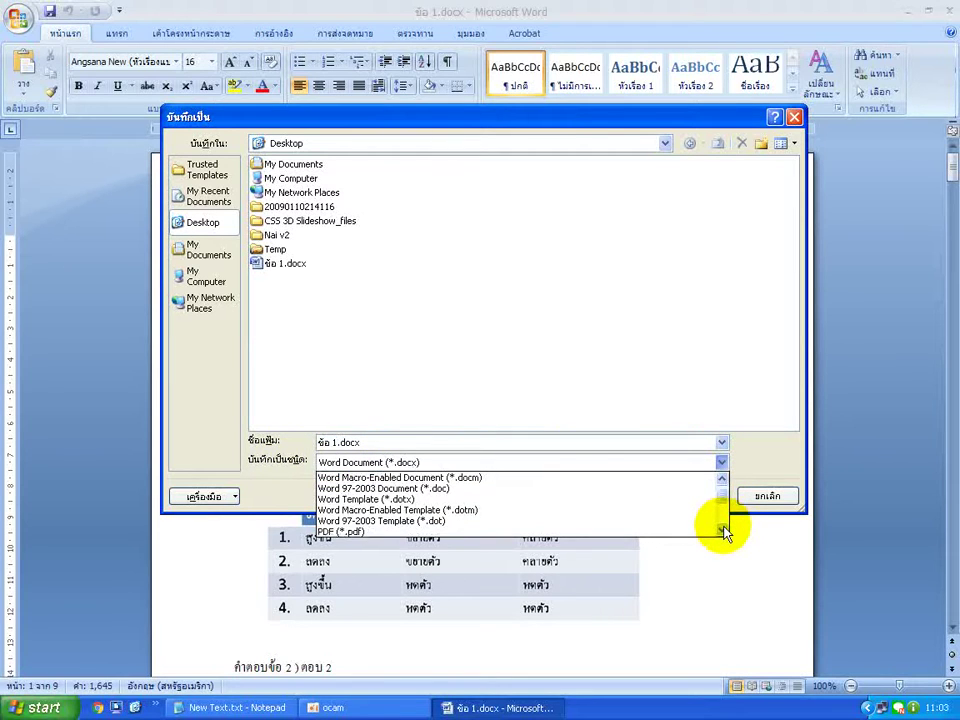
pyautogui.click(722, 531)
pyautogui.click(722, 531)
pyautogui.click(722, 531)
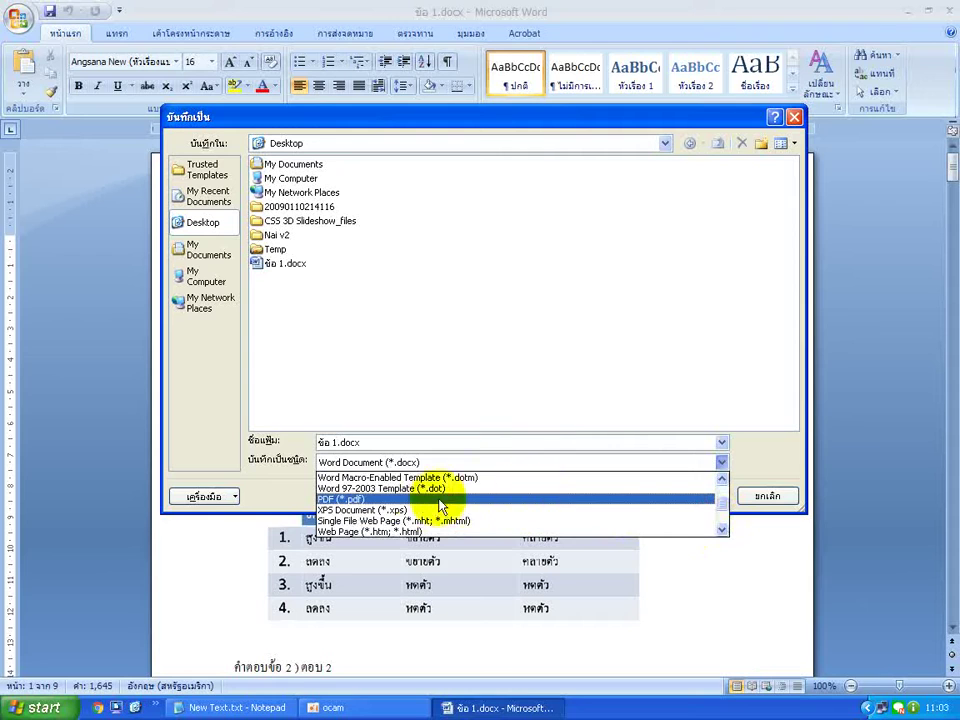
pyautogui.click(340, 500)
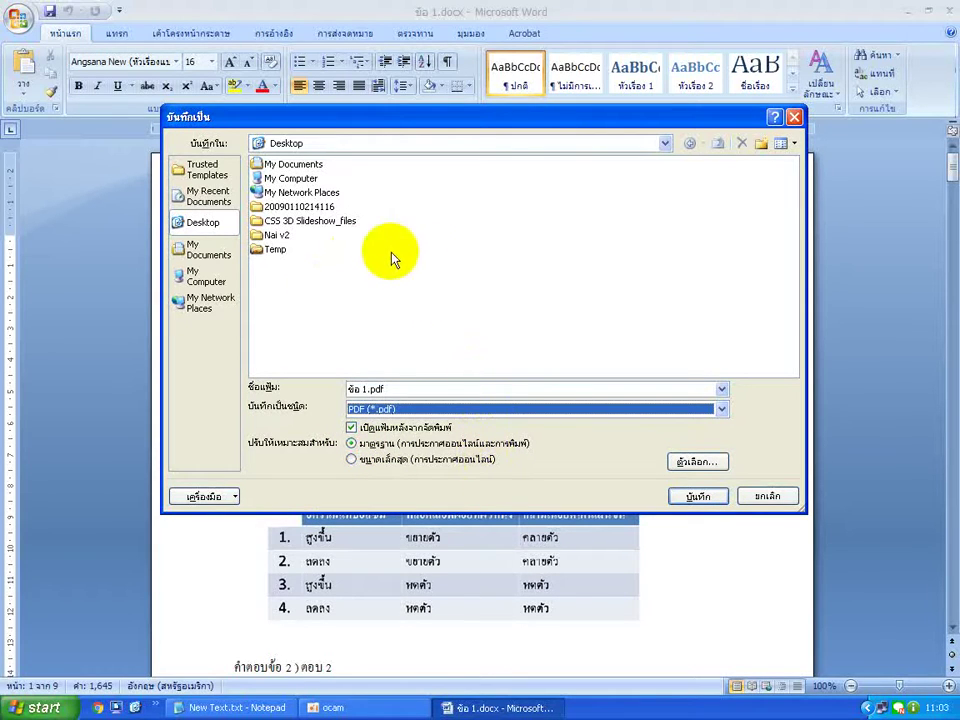
# - Save ข้อ 1.pdf, then close the exported PDF in Acrobat and the Word document
pyautogui.click(700, 497)
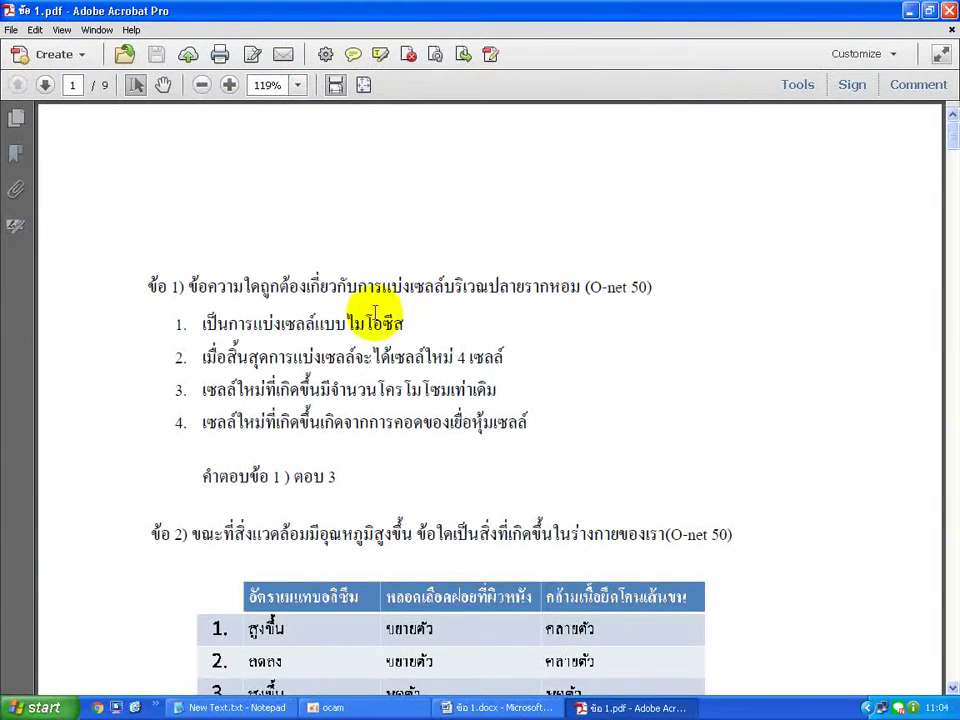
pyautogui.moveTo(233, 287); pyautogui.dragTo(595, 375)
pyautogui.click(595, 375)
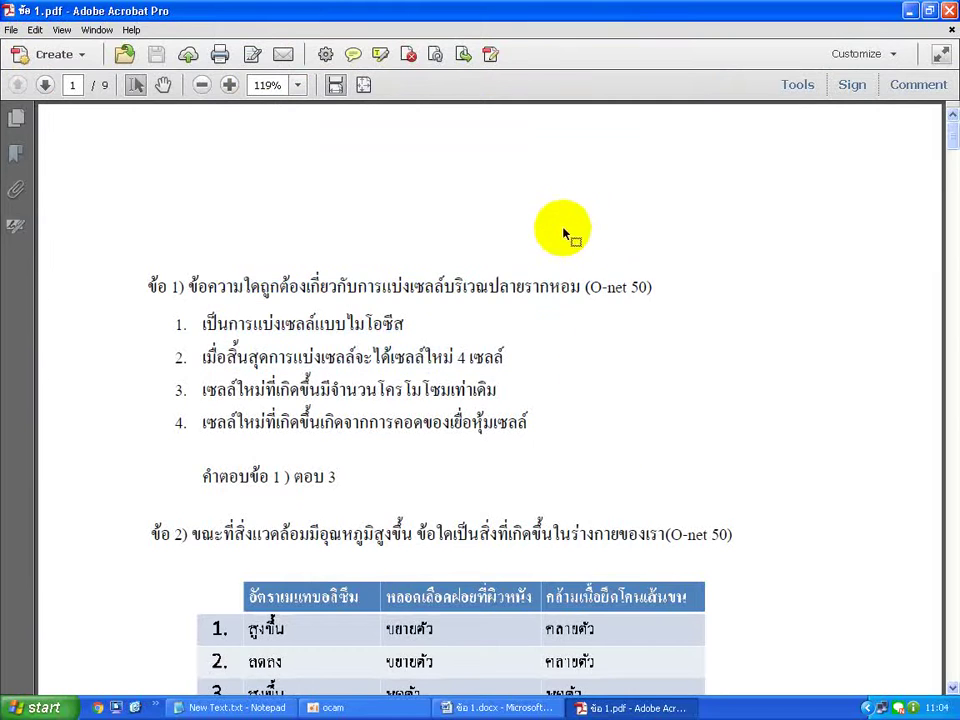
pyautogui.click(948, 10)
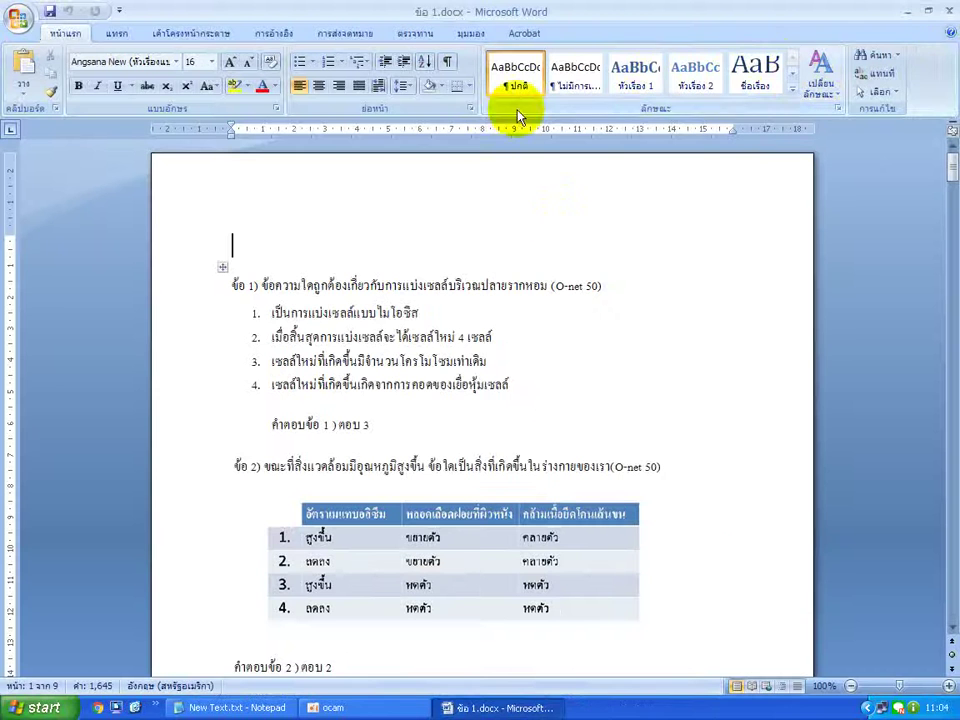
pyautogui.click(950, 16)
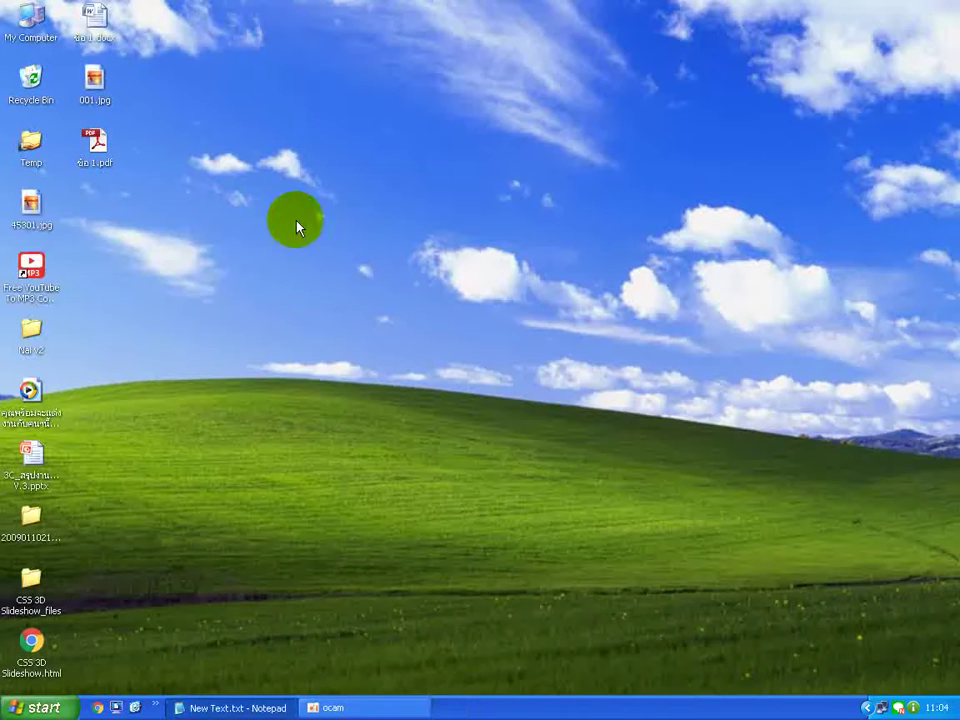
pyautogui.click(93, 165)
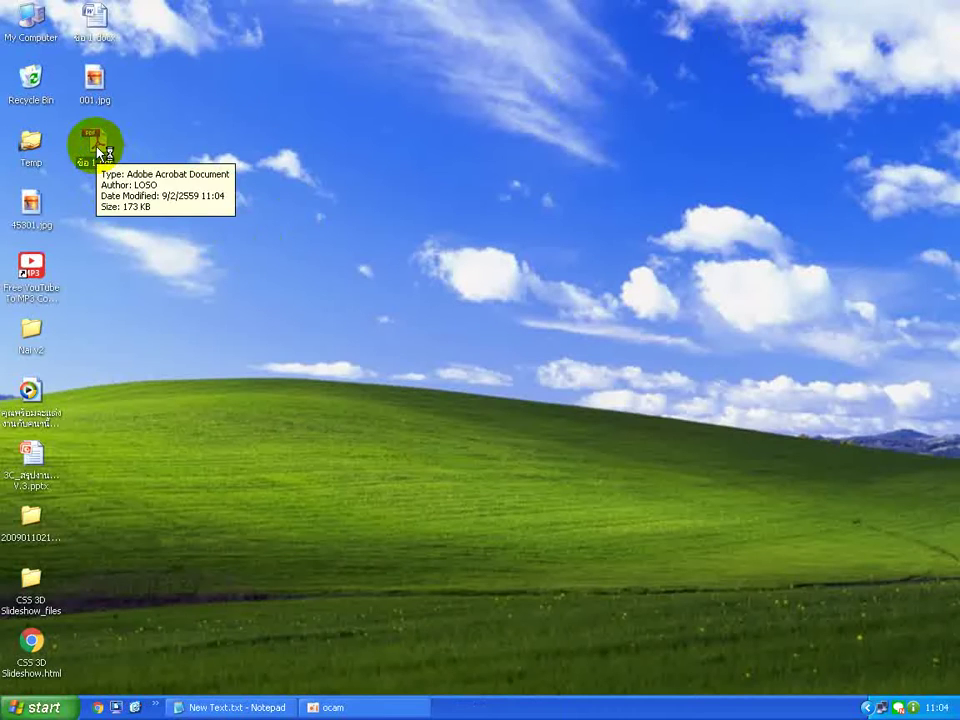
pyautogui.doubleClick(100, 150)
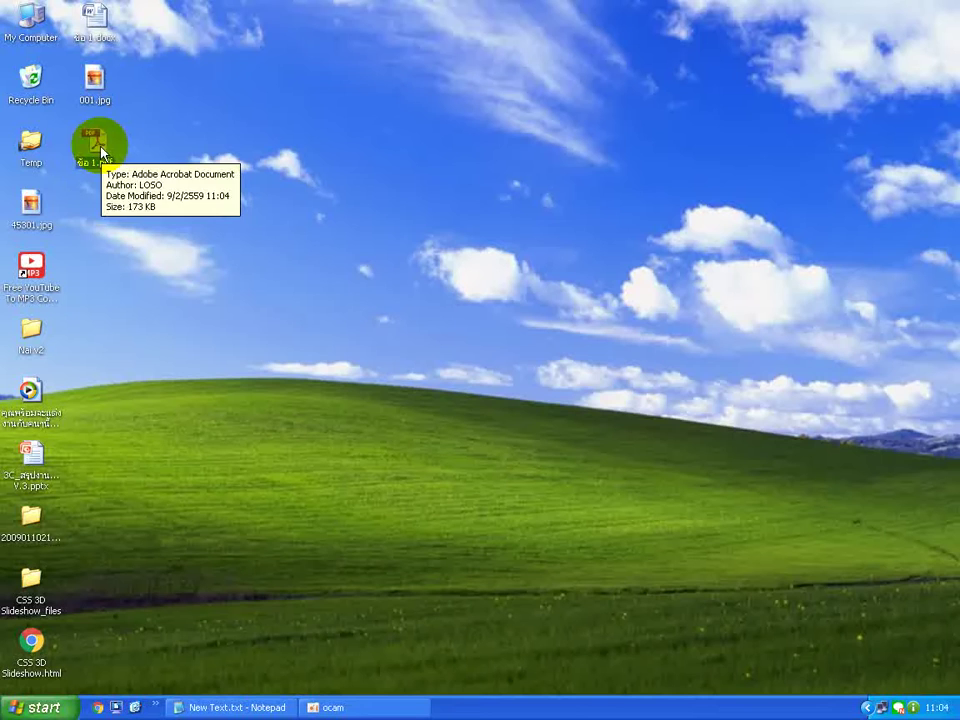
pyautogui.click(220, 175)
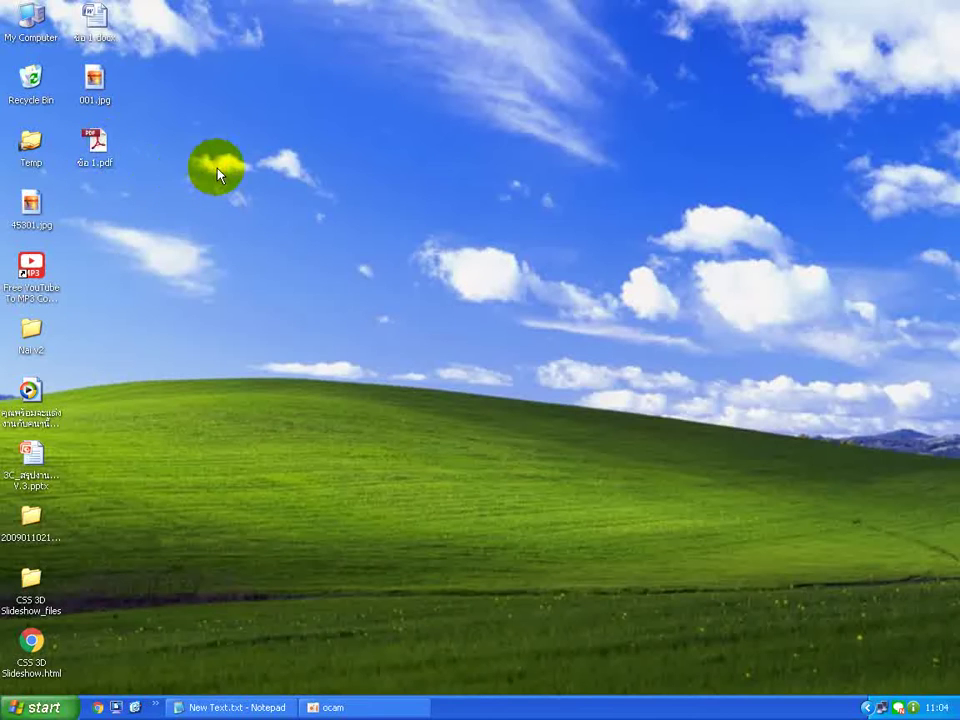
pyautogui.rightClick(93, 152)
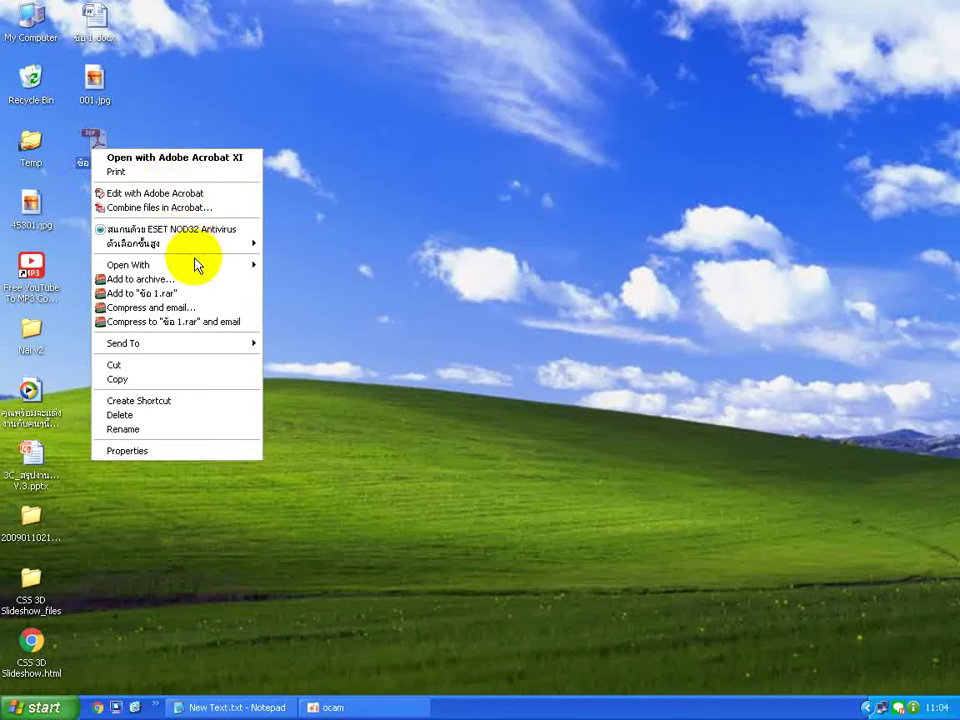
pyautogui.moveTo(196, 268)
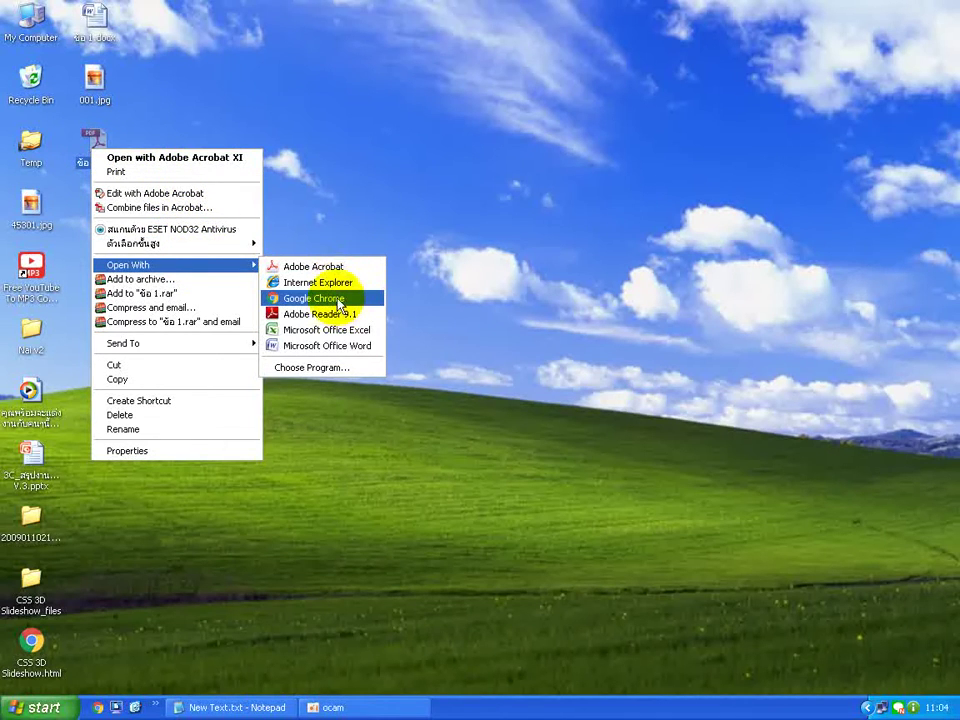
pyautogui.click(338, 300)
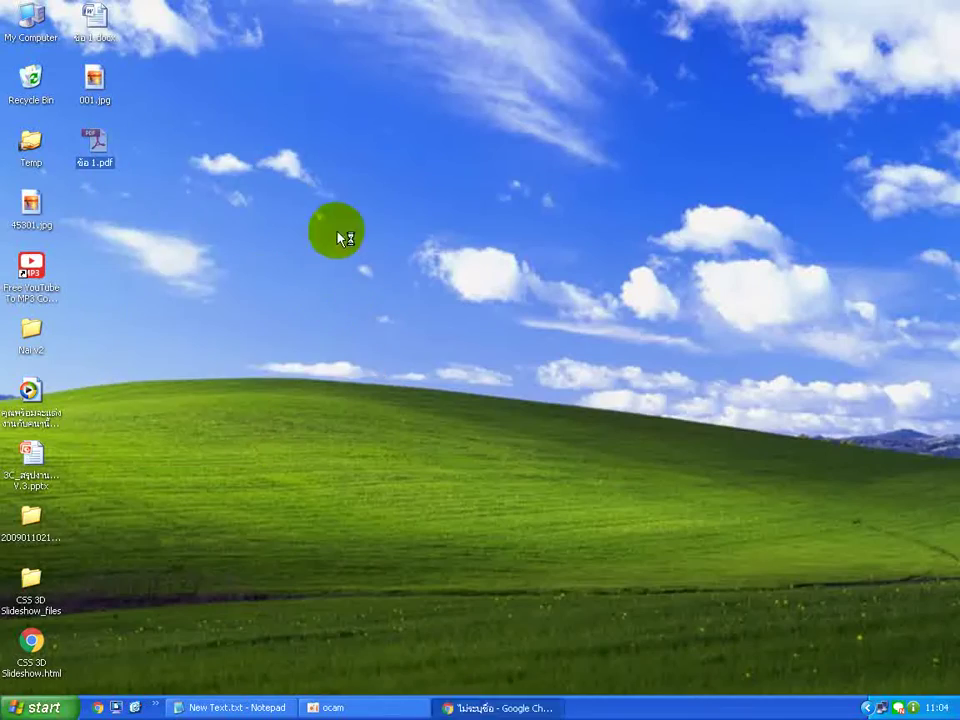
pyautogui.scroll(-5, 632, 236)
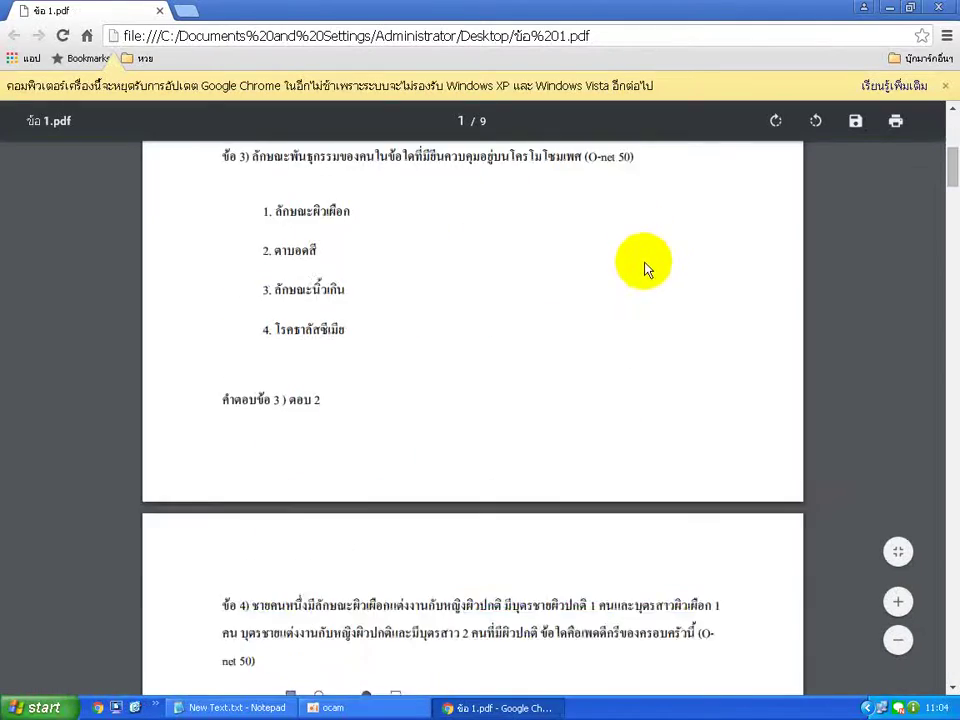
pyautogui.scroll(5, 643, 268)
pyautogui.scroll(-10, 643, 253)
pyautogui.scroll(-10, 662, 325)
pyautogui.scroll(-5, 666, 318)
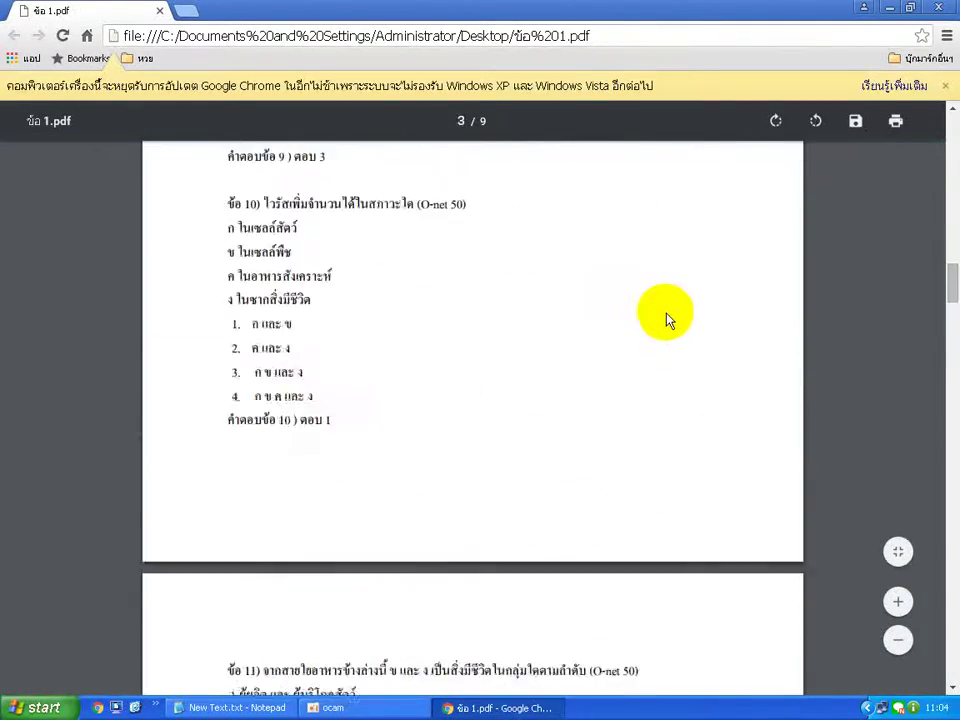
pyautogui.scroll(13, 672, 280)
pyautogui.scroll(5, 677, 244)
pyautogui.click(953, 12)
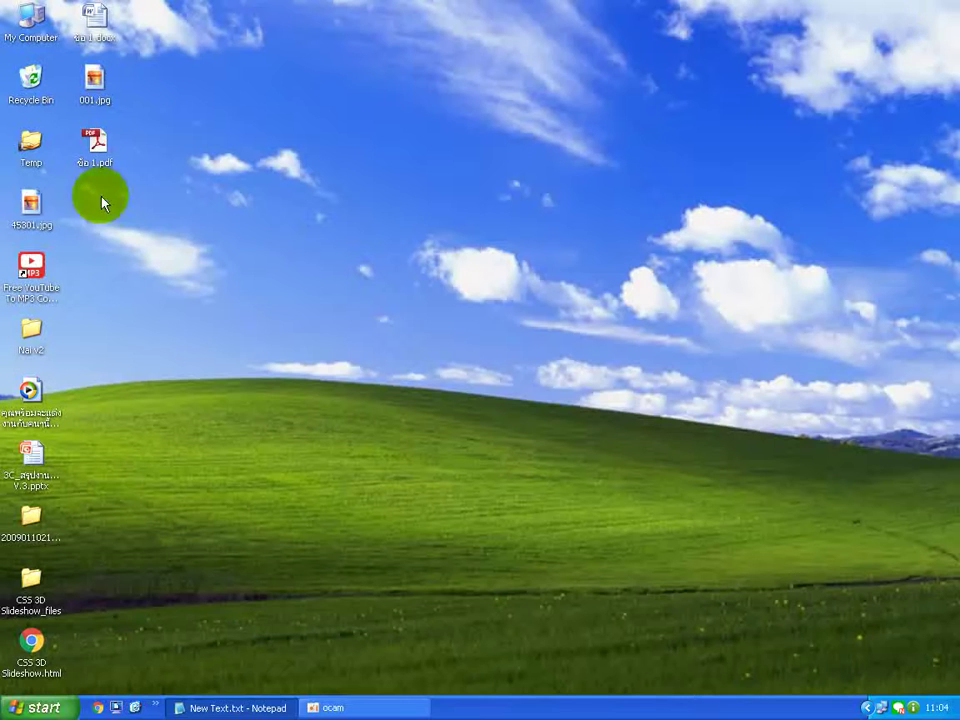
# - View ข้อ 1.pdf in Internet Explorer, scroll through its questions, then close it
pyautogui.rightClick(98, 158)
pyautogui.moveTo(240, 268)
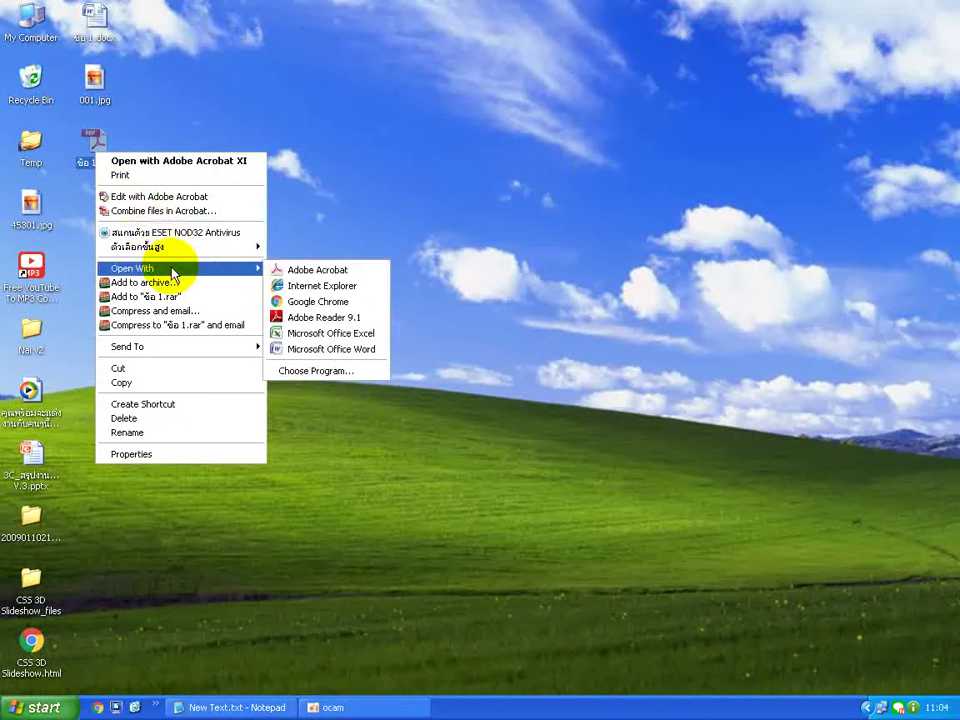
pyautogui.click(300, 288)
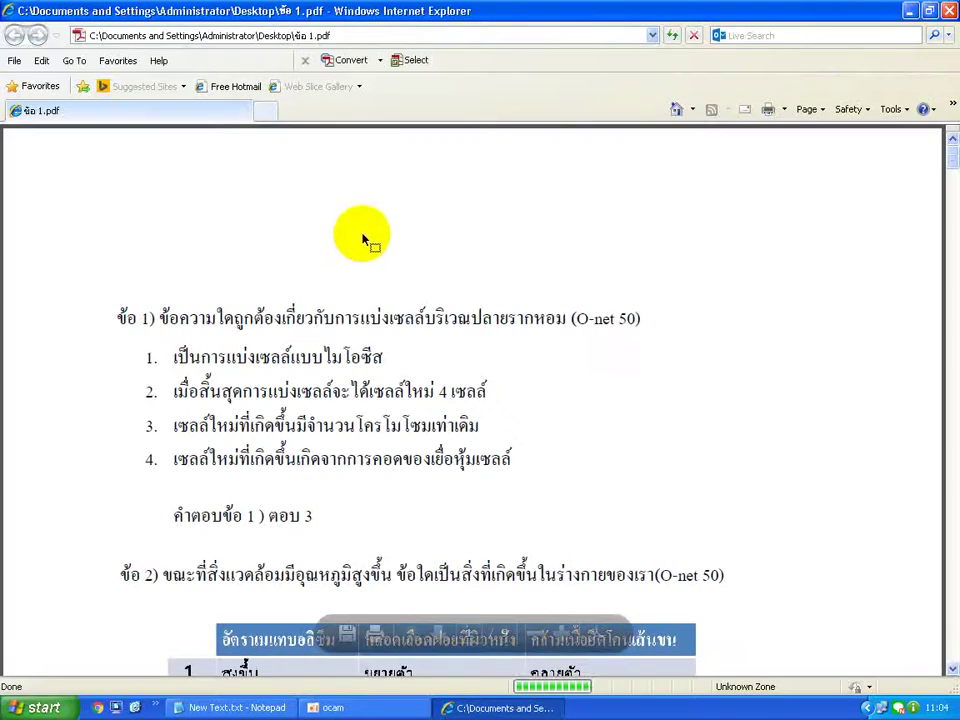
pyautogui.moveTo(950, 172); pyautogui.dragTo(950, 415)
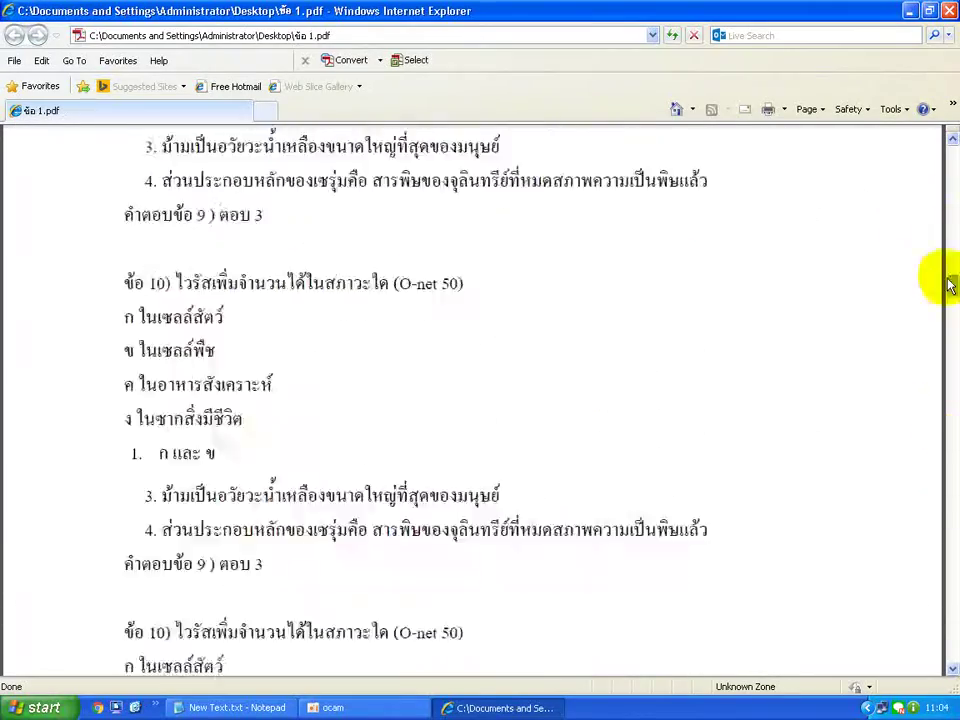
pyautogui.moveTo(950, 415); pyautogui.dragTo(948, 146)
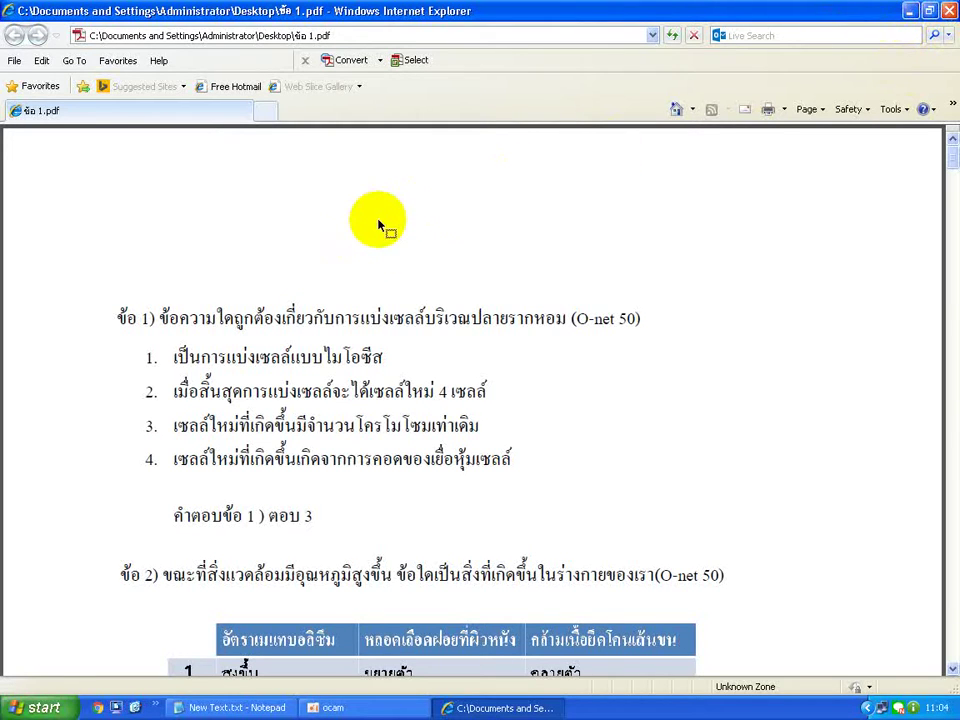
pyautogui.click(948, 11)
# - Bring up the PDF file's context menu on the desktop and dismiss it unchanged
pyautogui.rightClick(97, 155)
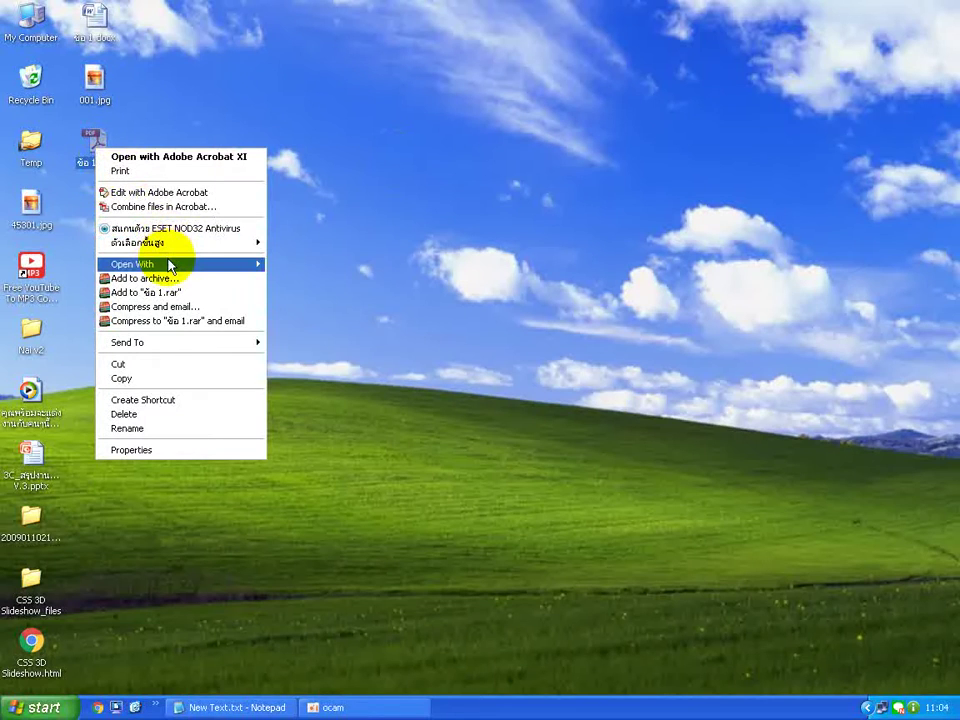
pyautogui.moveTo(184, 268)
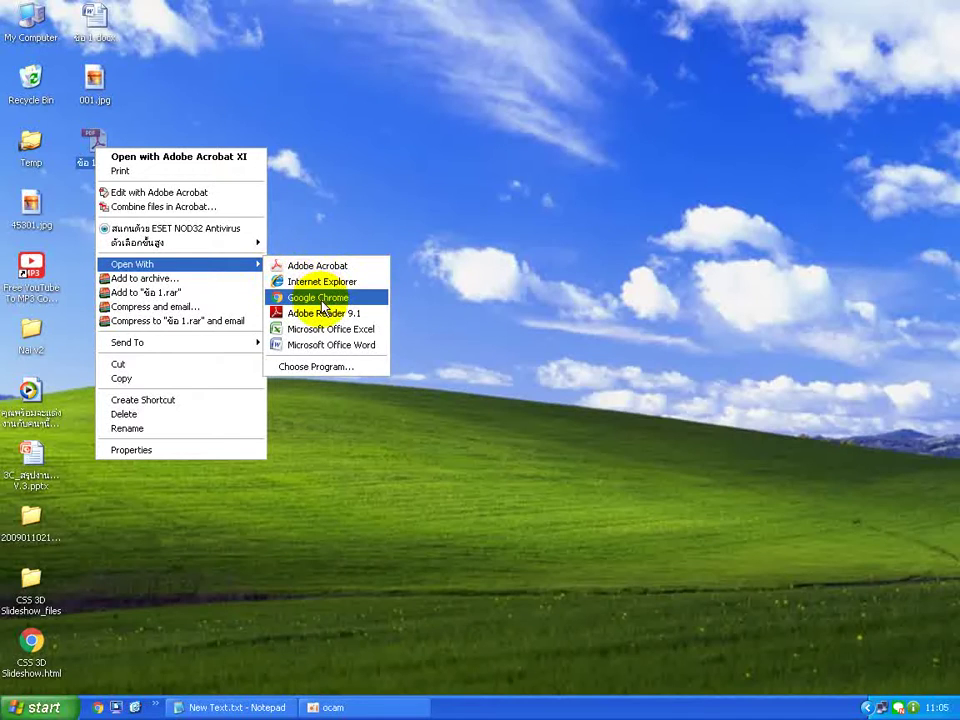
pyautogui.click(364, 189)
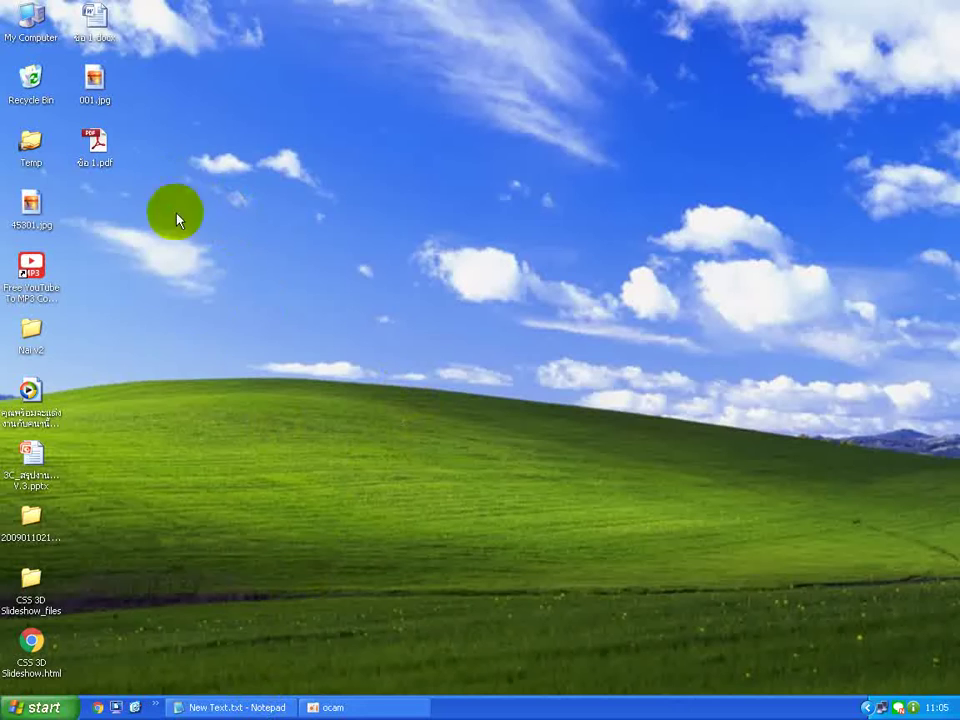
# - Restore the Notepad title notes, highlight part of the Thai title, and minimize them
pyautogui.click(255, 712)
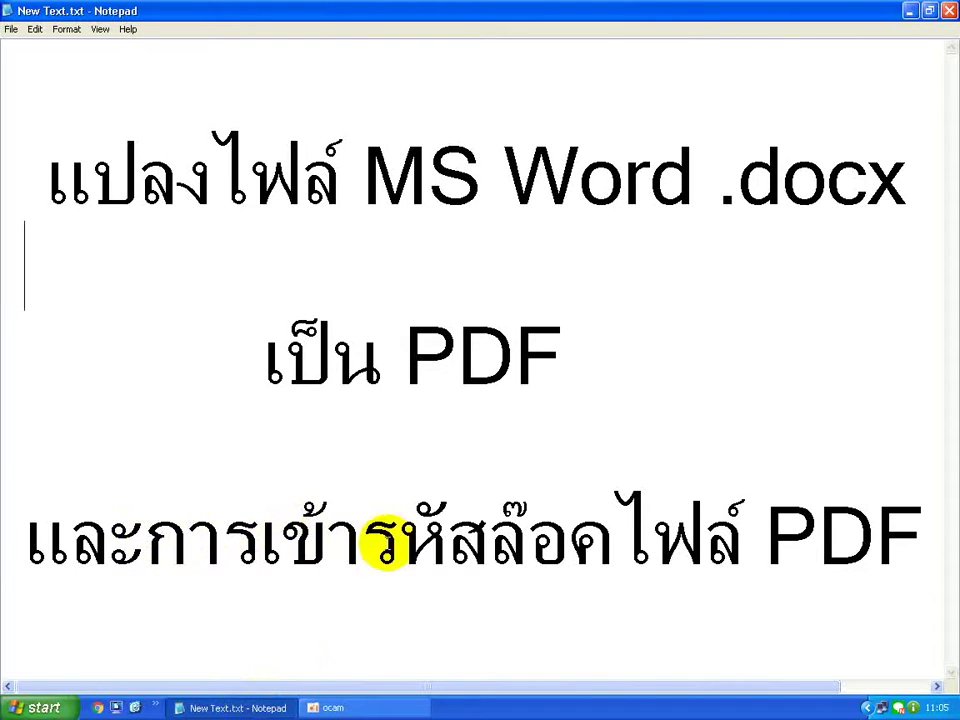
pyautogui.moveTo(385, 543); pyautogui.dragTo(810, 535)
pyautogui.click(909, 11)
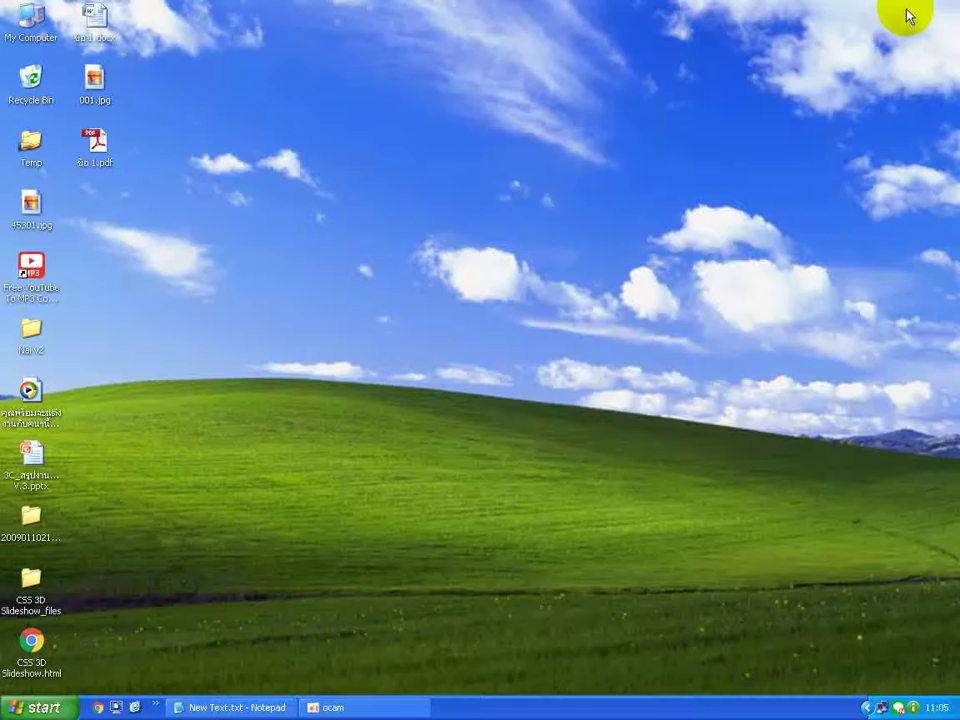
# - Open ข้อ 1.pdf maximized in Acrobat and copy question 1 with its four choices
pyautogui.doubleClick(95, 152)
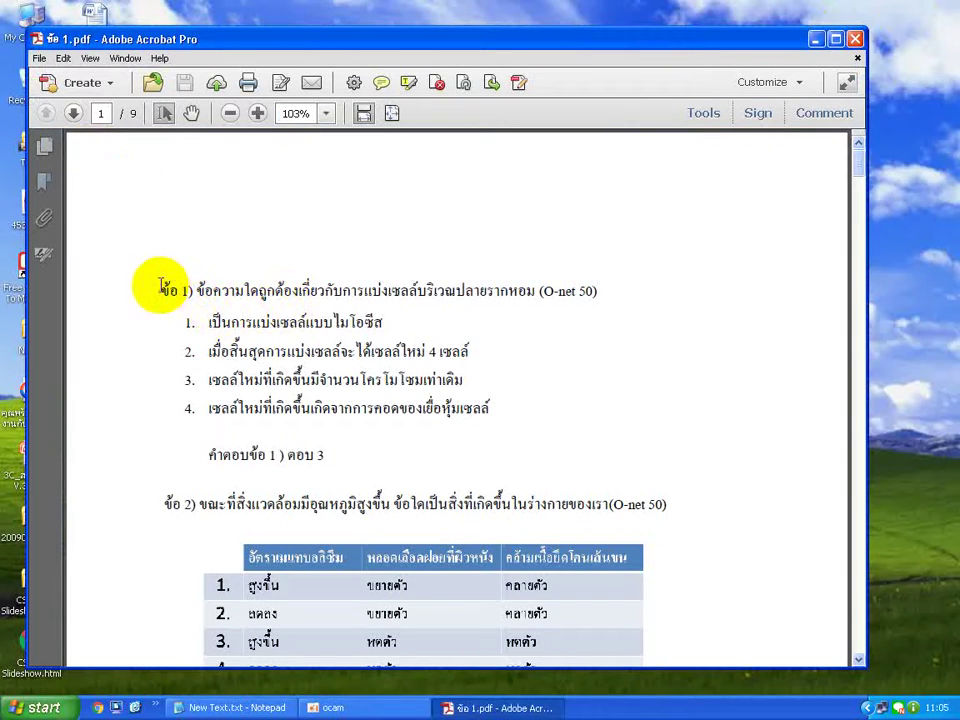
pyautogui.doubleClick(506, 38)
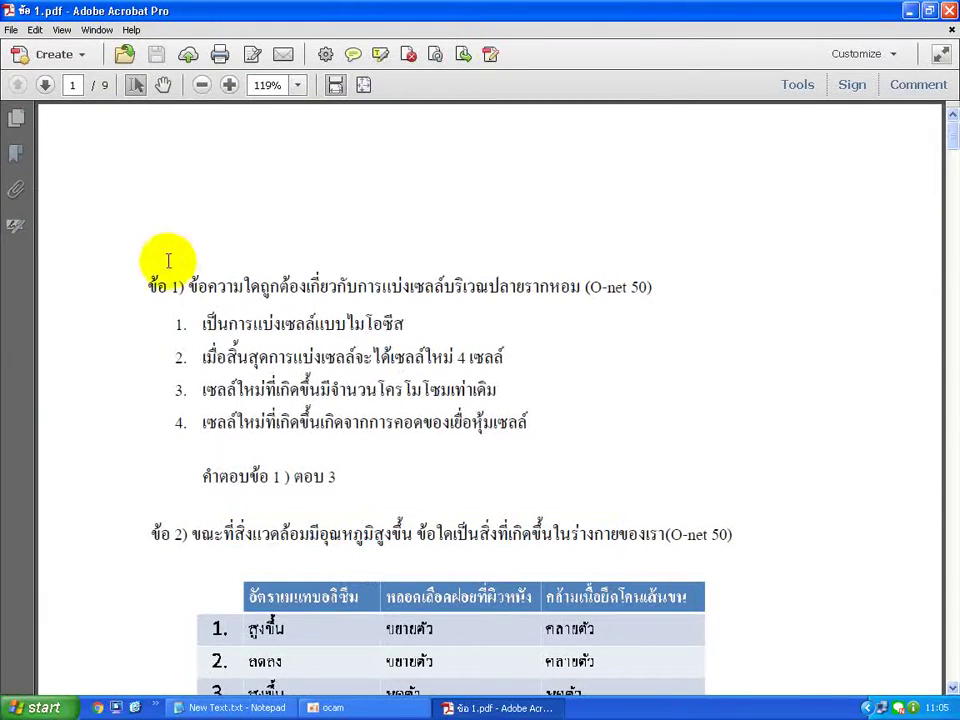
pyautogui.moveTo(146, 277); pyautogui.dragTo(428, 383)
pyautogui.rightClick(375, 345)
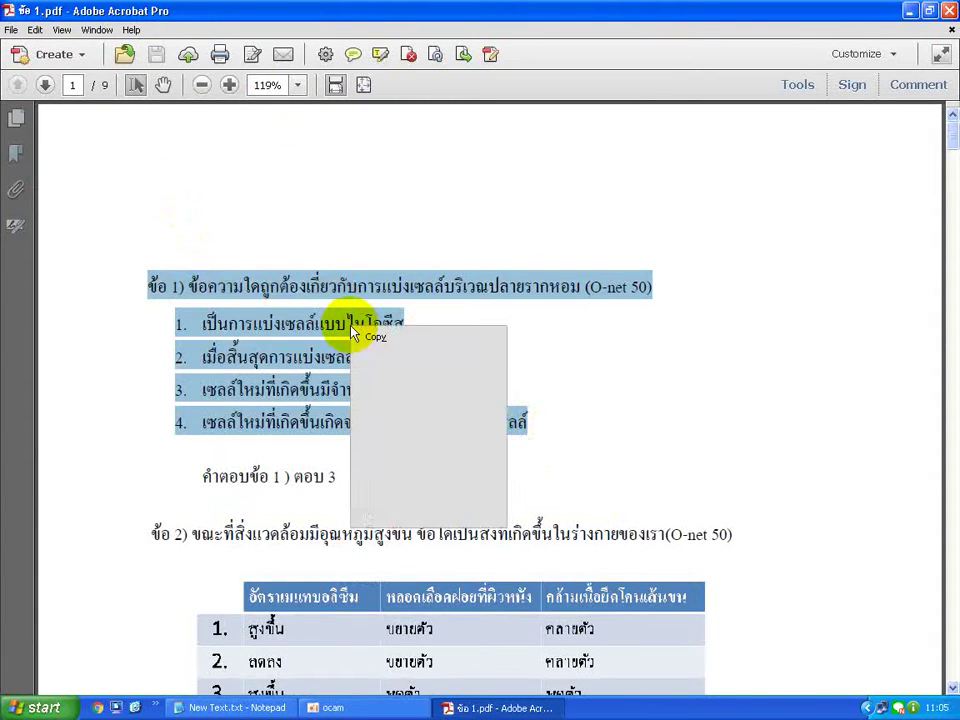
pyautogui.click(398, 334)
pyautogui.moveTo(141, 280)
pyautogui.mouseDown()
pyautogui.moveTo(563, 712)
pyautogui.moveTo(506, 429)
pyautogui.mouseUp()
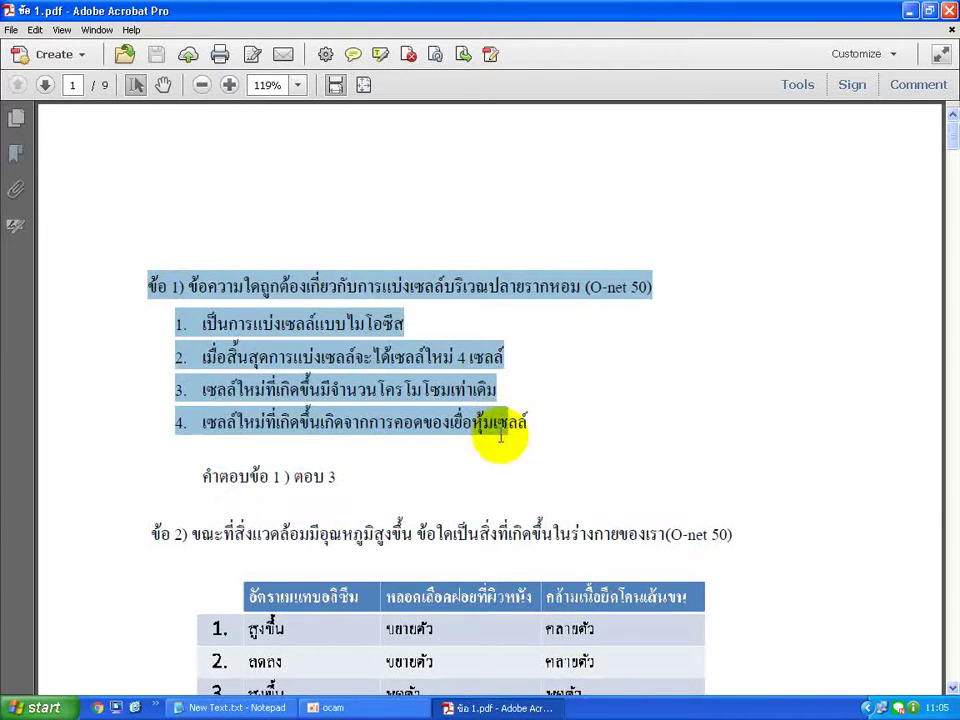
pyautogui.click(414, 328)
# - Scroll down and select the text around question 3
pyautogui.scroll(-3, 401, 276)
pyautogui.scroll(-3, 401, 276)
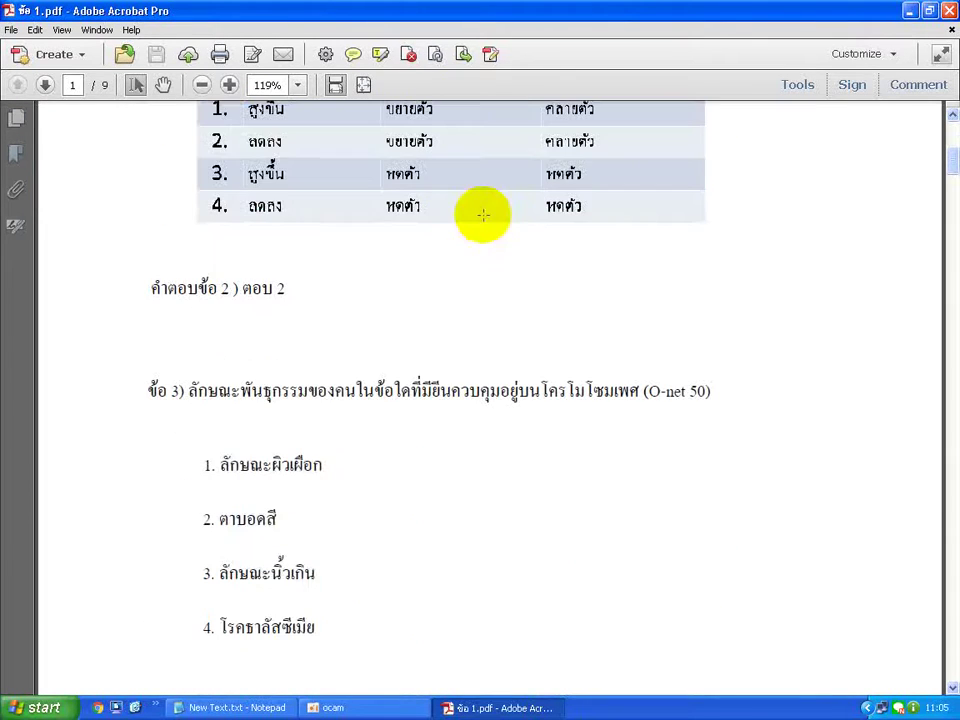
pyautogui.moveTo(152, 288)
pyautogui.mouseDown()
pyautogui.moveTo(378, 321)
pyautogui.moveTo(654, 407)
pyautogui.mouseUp()
pyautogui.click(493, 411)
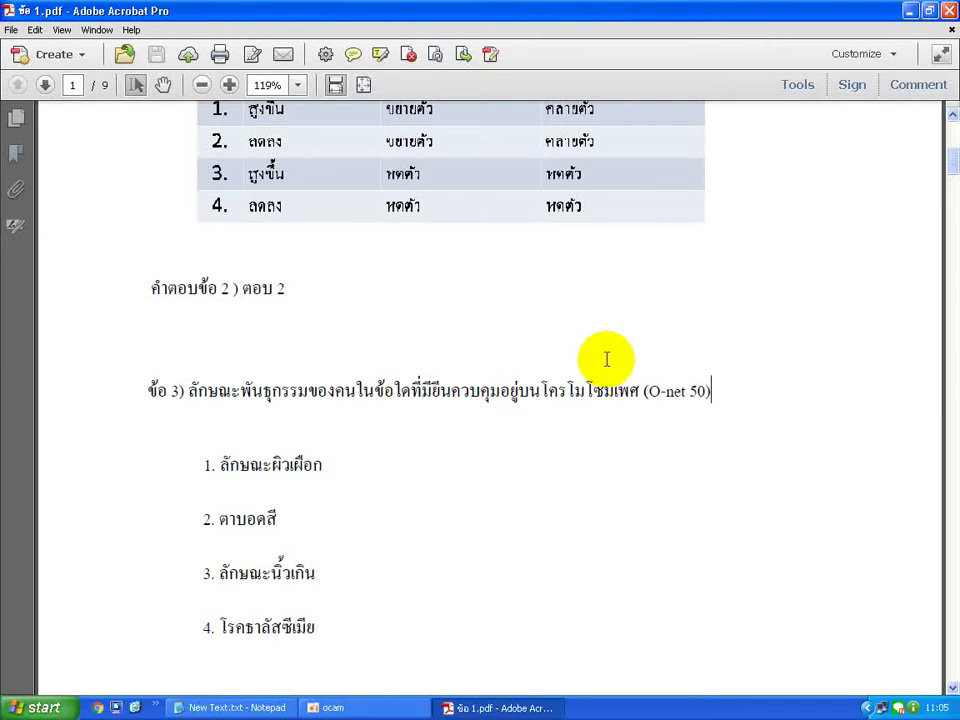
# - Scroll back up and select question 1 and its choices several times
pyautogui.scroll(3, 606, 358)
pyautogui.scroll(2, 272, 200)
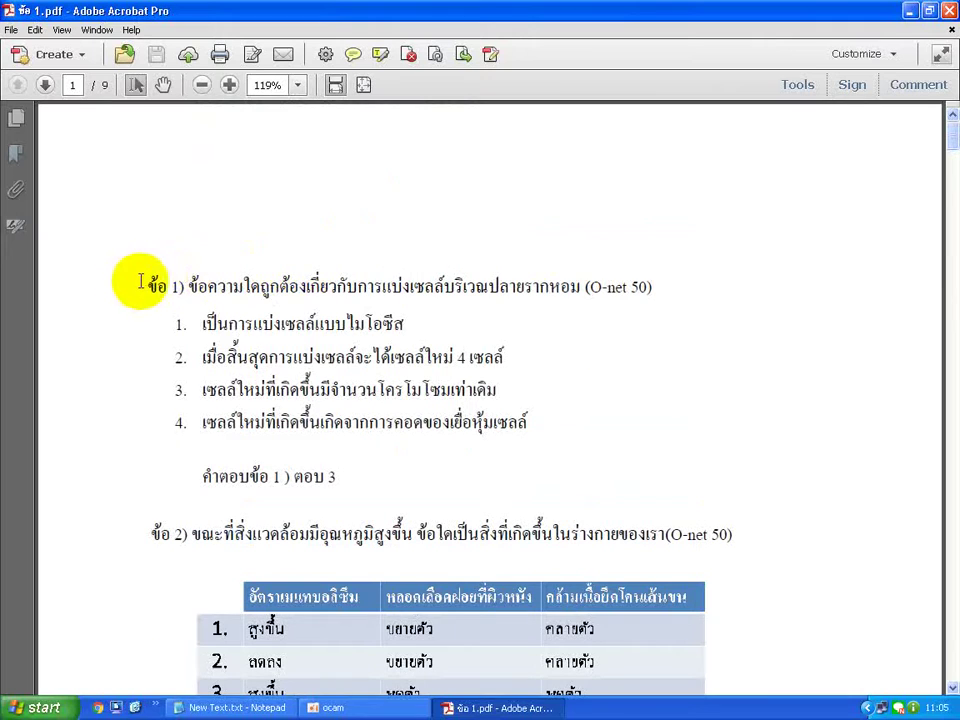
pyautogui.moveTo(141, 283); pyautogui.dragTo(603, 470)
pyautogui.click(603, 470)
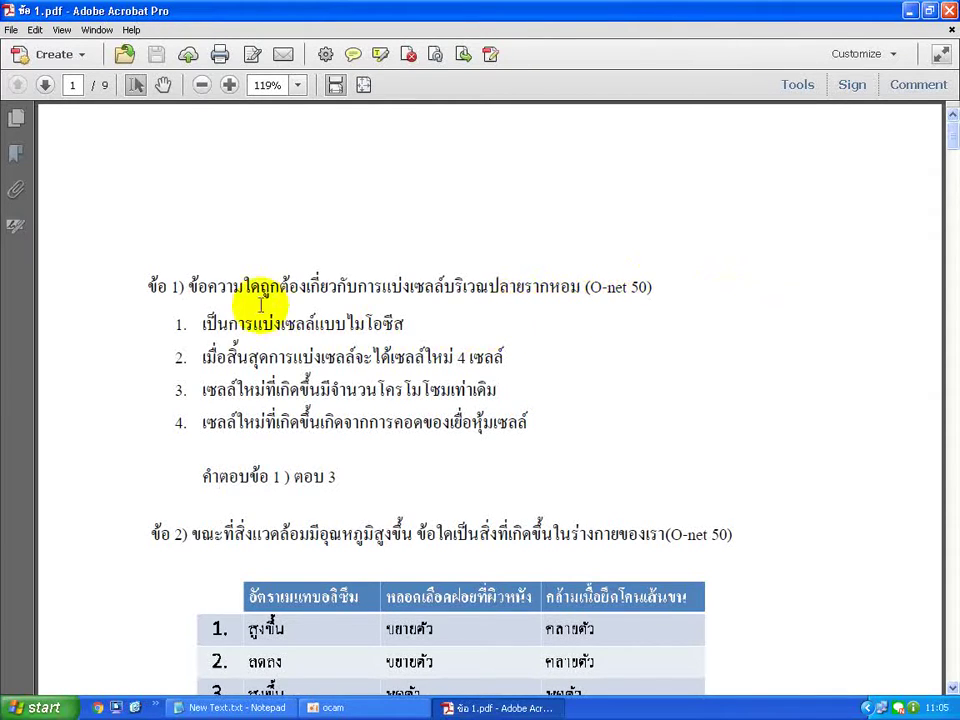
pyautogui.moveTo(148, 285)
pyautogui.mouseDown()
pyautogui.moveTo(448, 316)
pyautogui.moveTo(407, 392)
pyautogui.mouseUp()
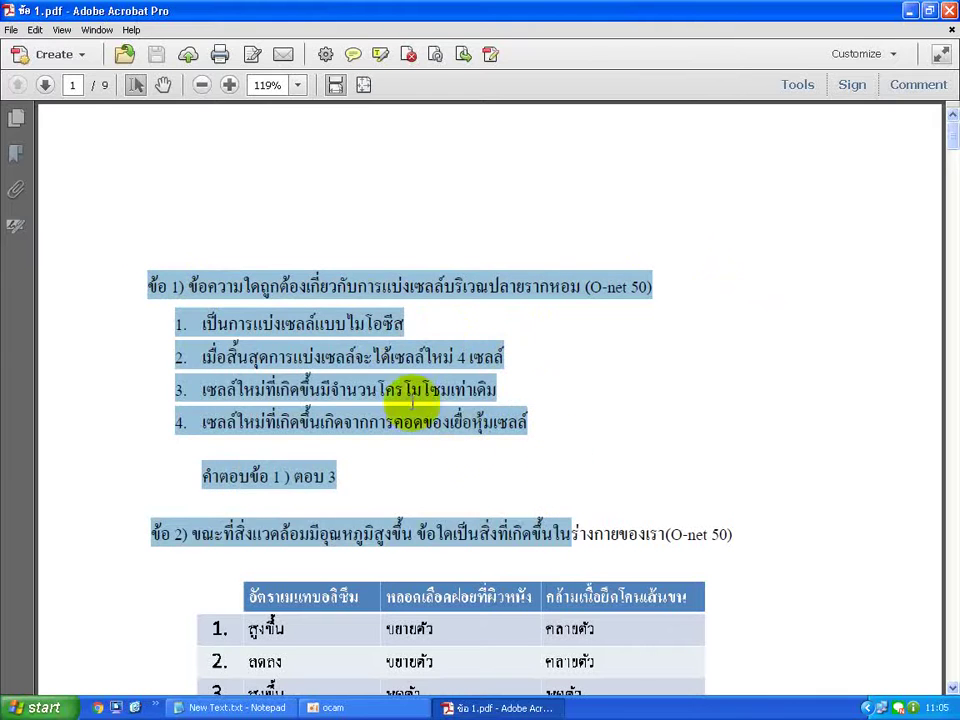
pyautogui.click(321, 332)
pyautogui.moveTo(148, 287); pyautogui.dragTo(572, 534)
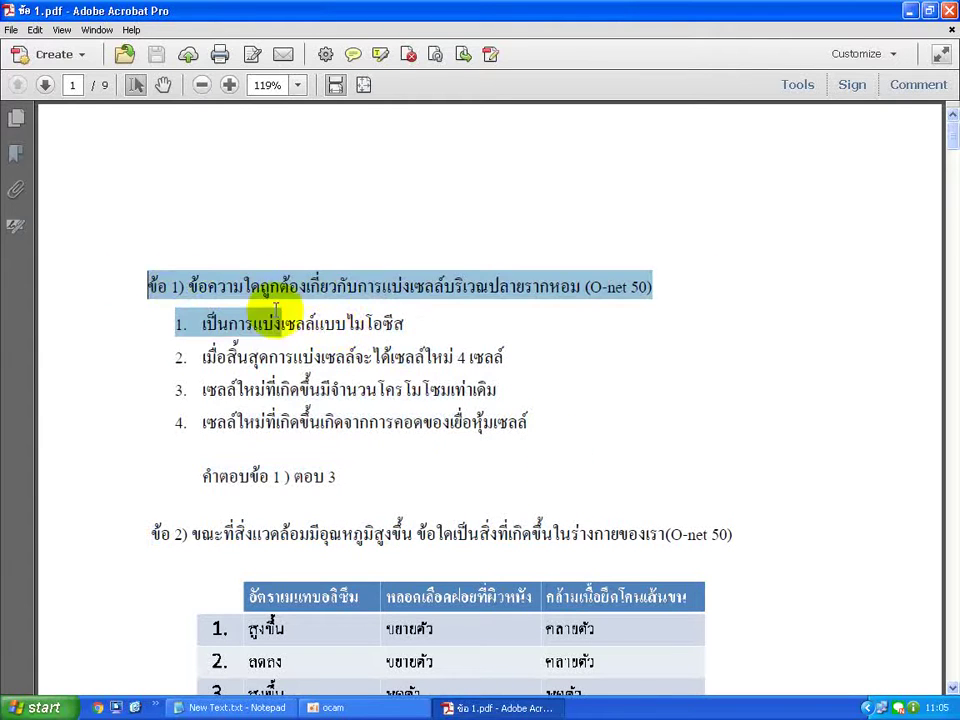
pyautogui.click(459, 334)
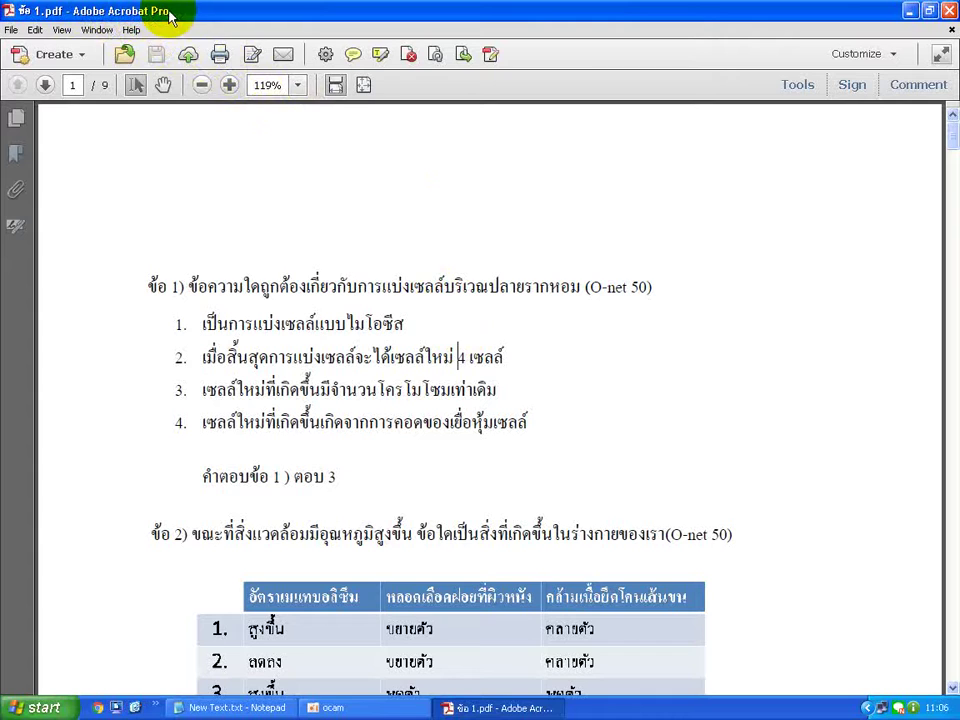
pyautogui.click(134, 29)
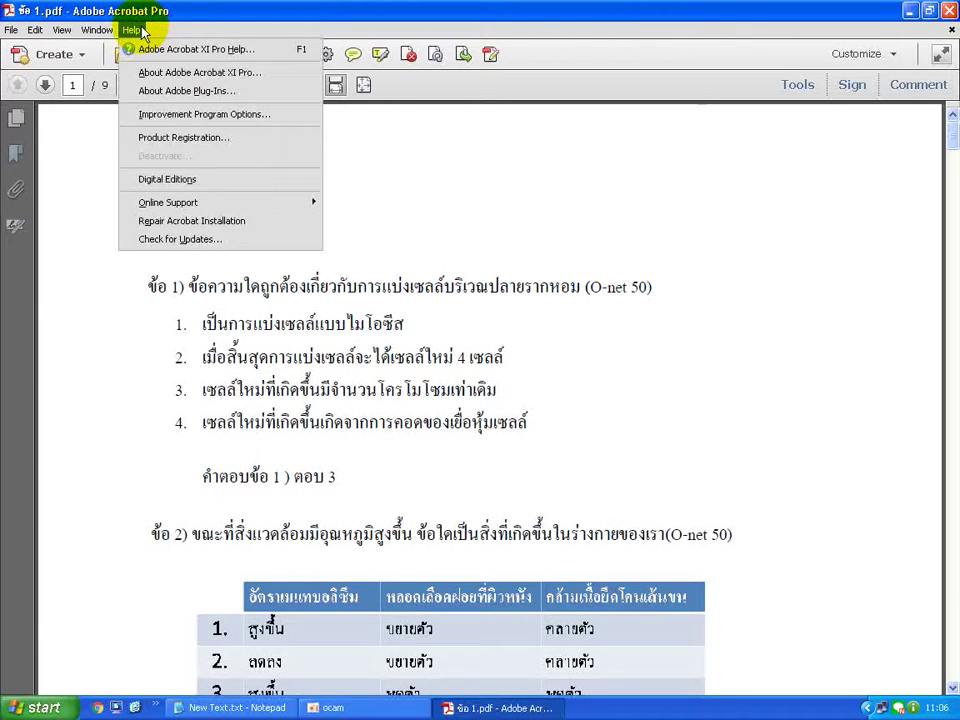
pyautogui.click(250, 52)
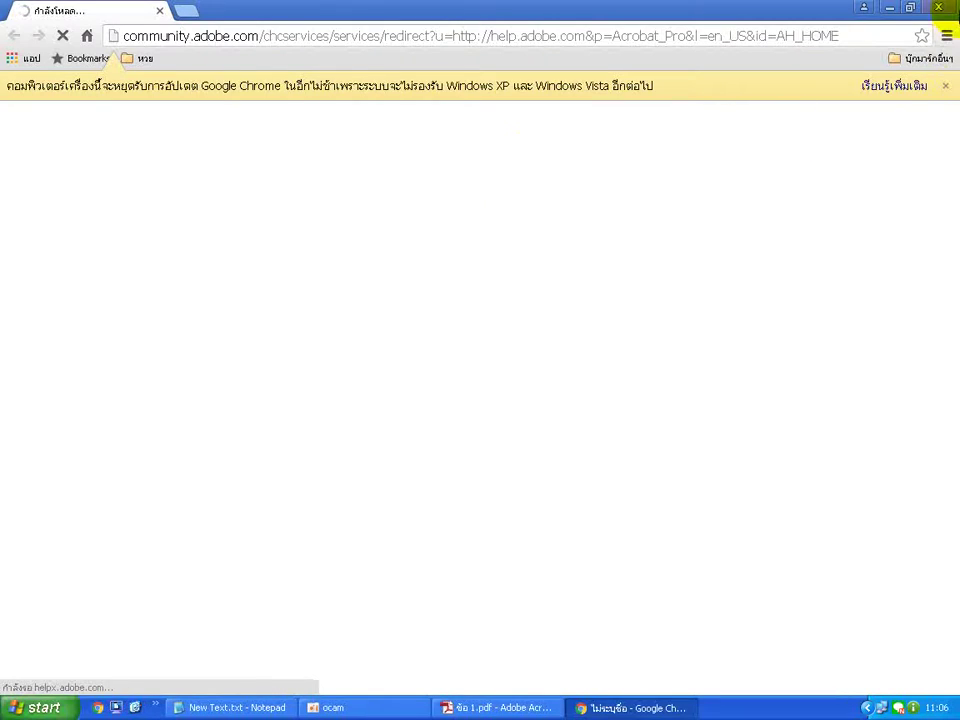
pyautogui.click(938, 7)
pyautogui.click(133, 30)
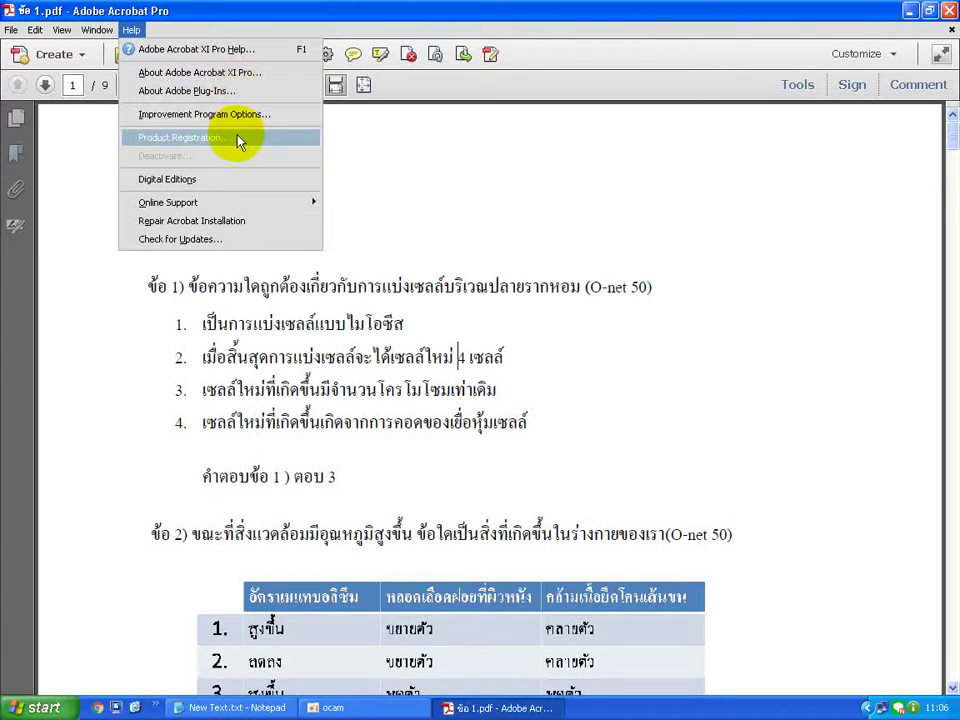
pyautogui.click(254, 80)
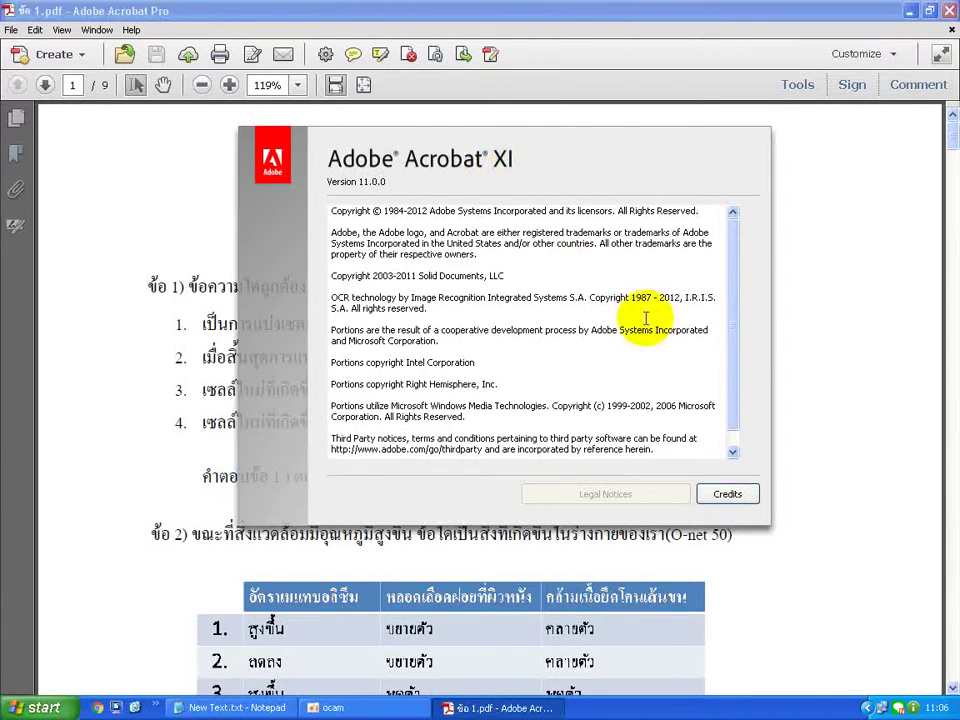
pyautogui.scroll(-1, 743, 280)
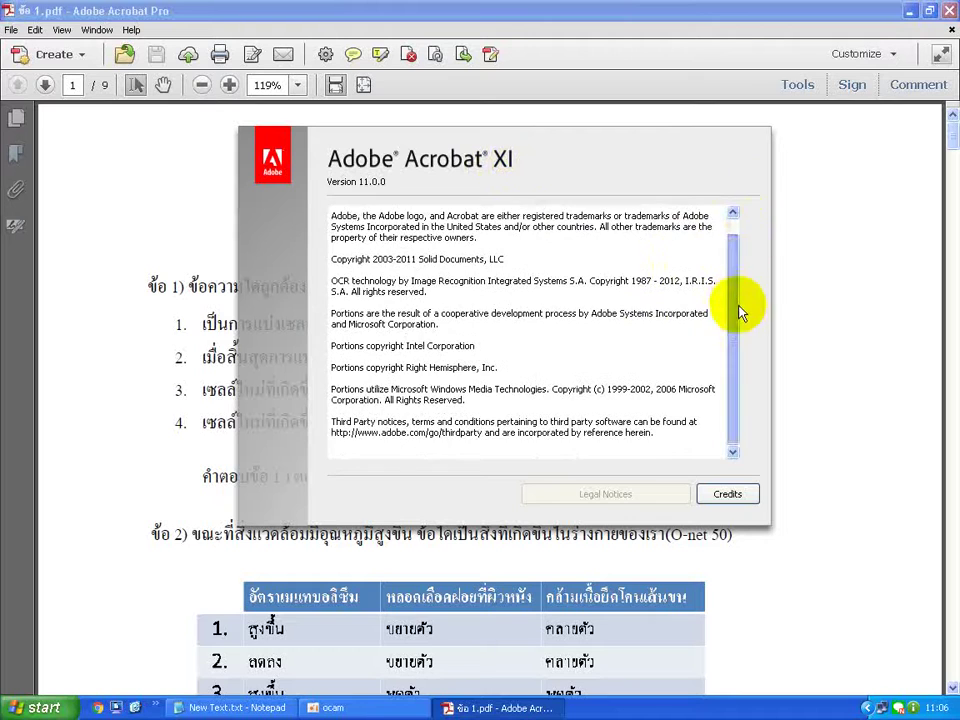
pyautogui.click(743, 498)
pyautogui.click(670, 495)
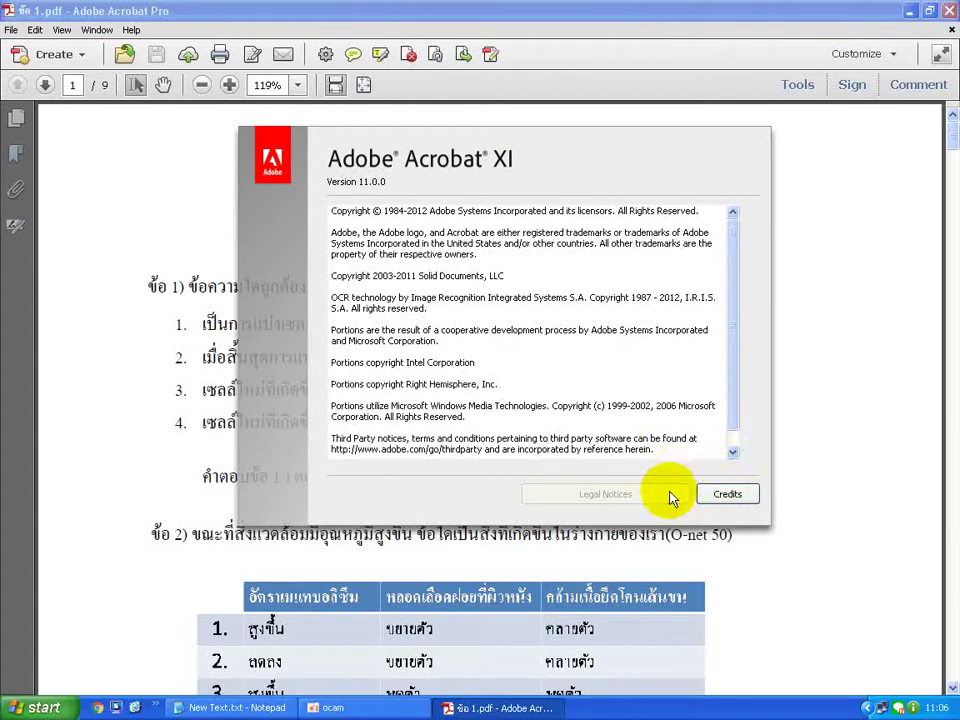
pyautogui.click(728, 495)
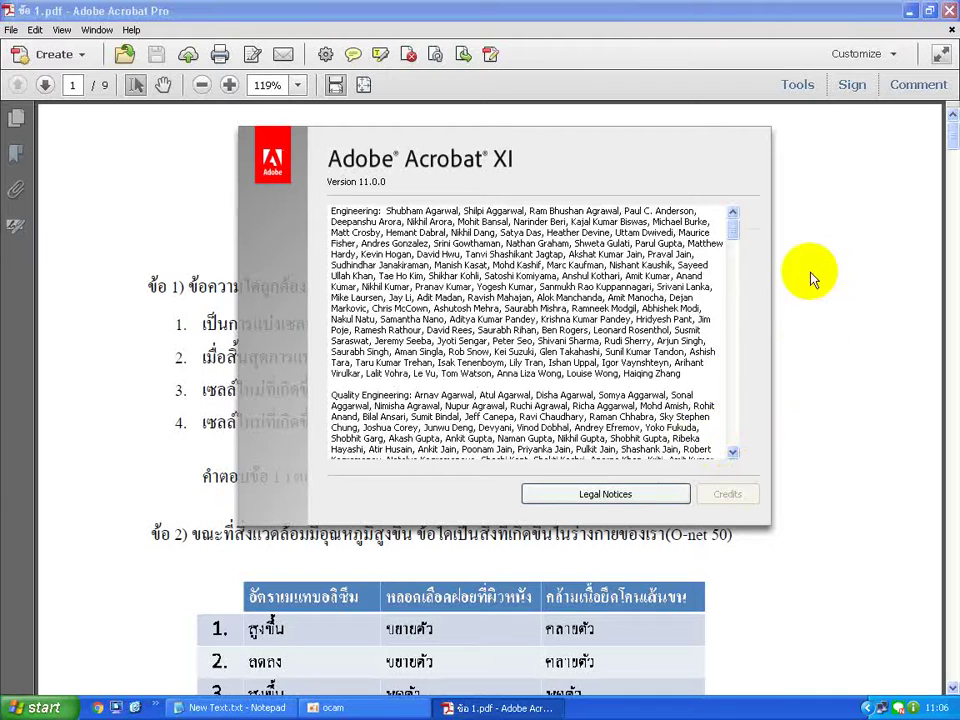
pyautogui.click(590, 494)
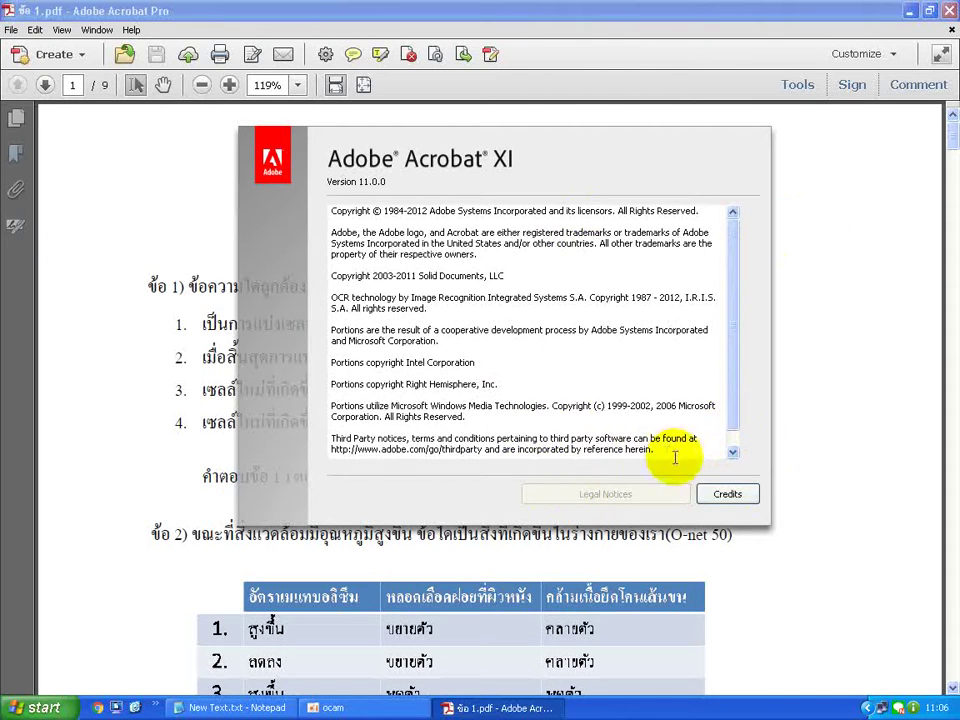
pyautogui.click(625, 173)
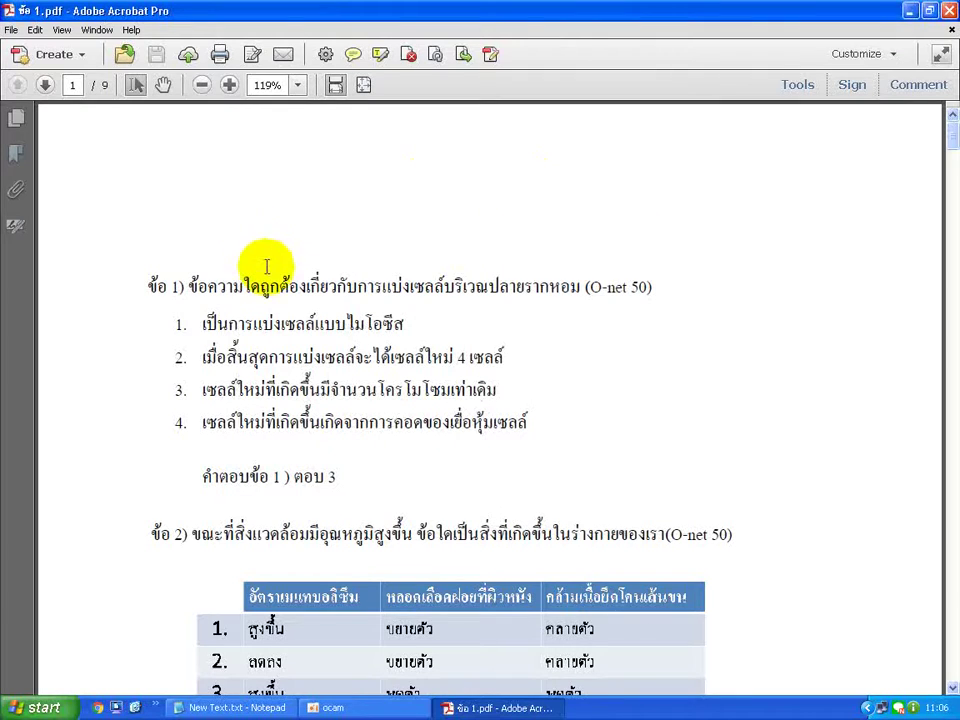
pyautogui.moveTo(148, 285); pyautogui.dragTo(418, 332)
pyautogui.click(545, 333)
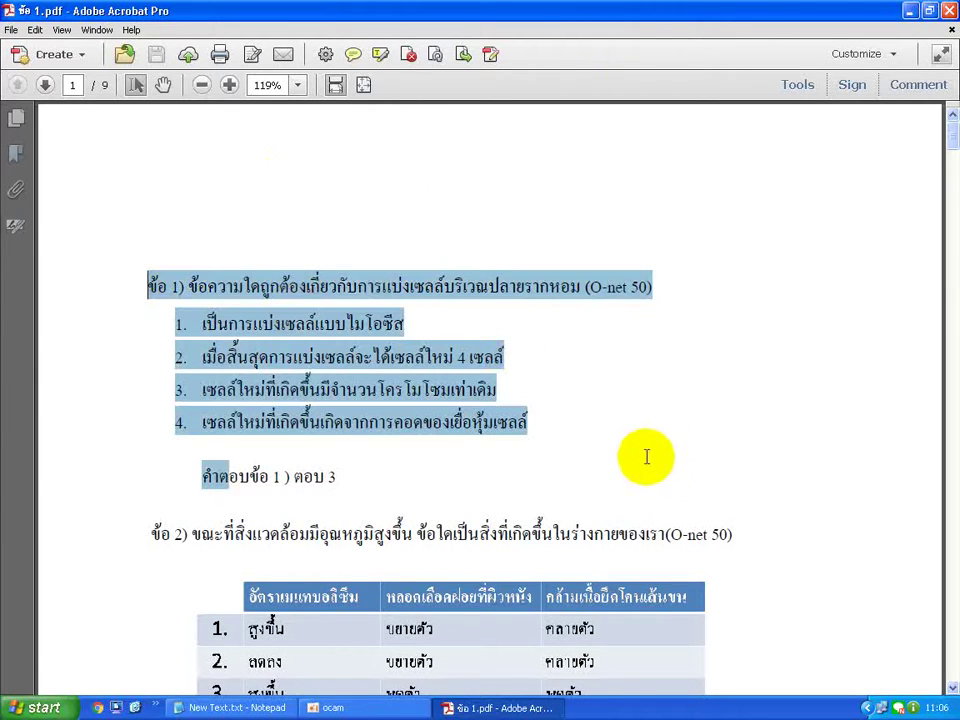
pyautogui.moveTo(150, 285); pyautogui.dragTo(596, 364)
pyautogui.click(548, 311)
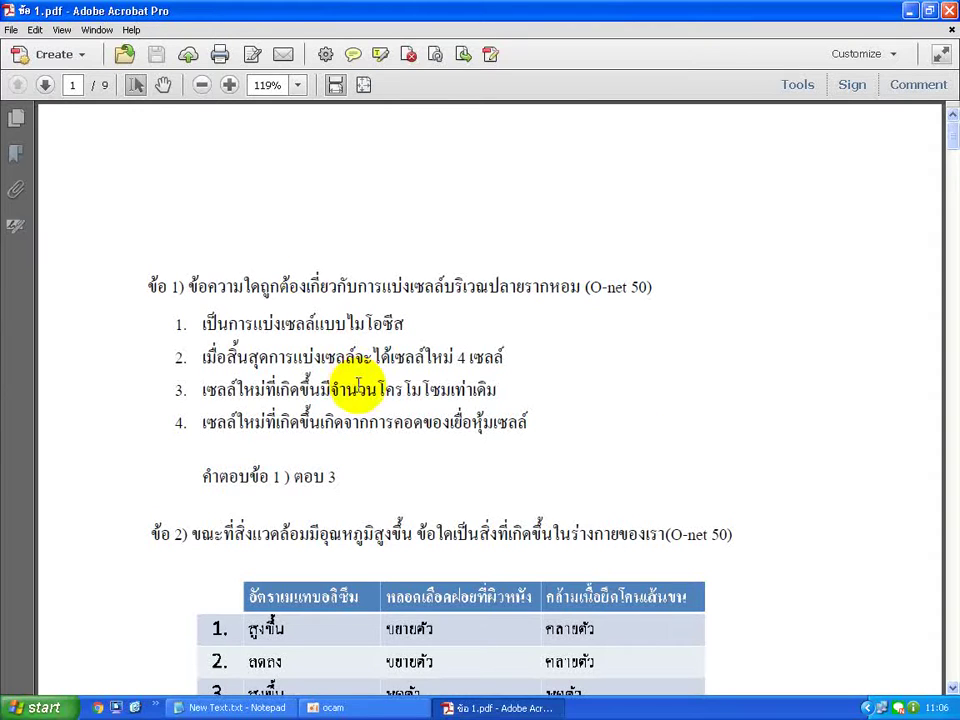
# - Open ข้อ 1.pdf's Document Properties, browse the Description, Fonts, Initial View, Custom and Advanced tabs, and return to Security
pyautogui.click(12, 30)
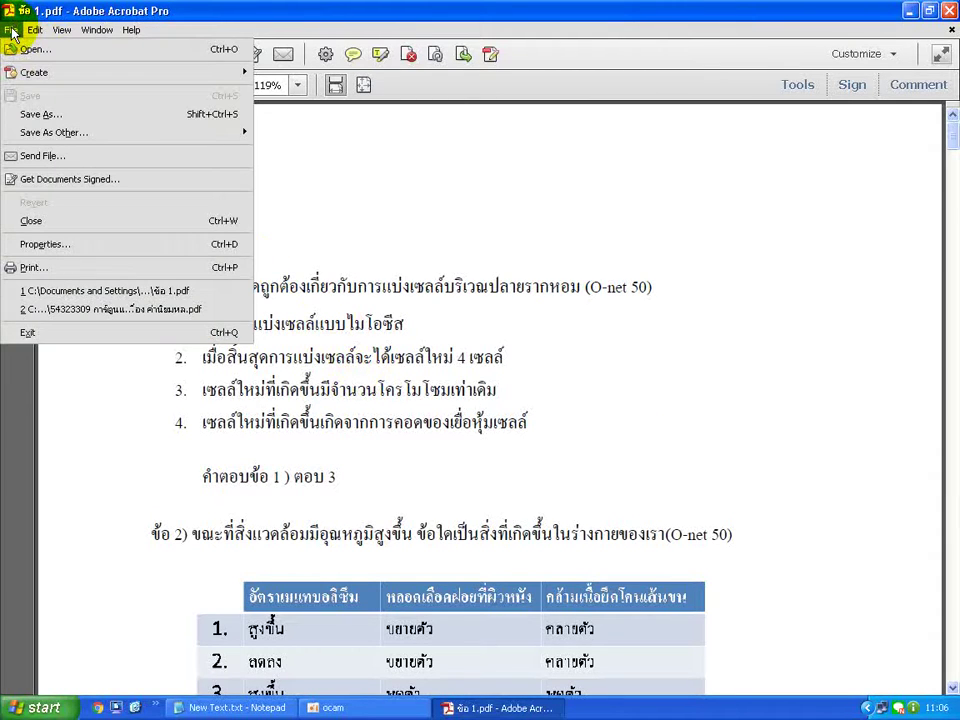
pyautogui.click(25, 244)
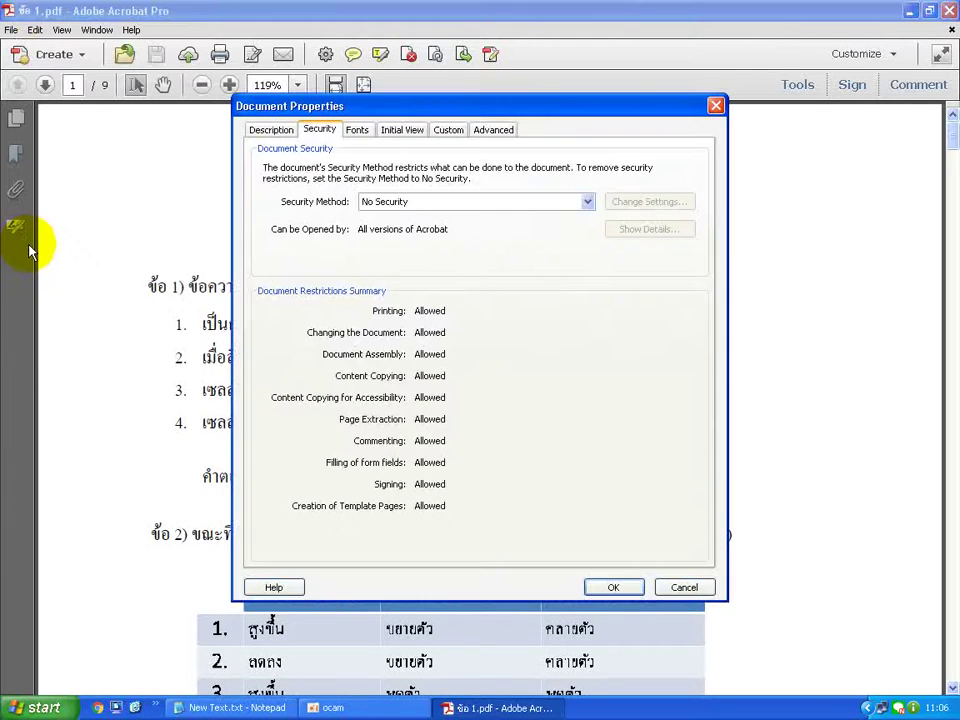
pyautogui.click(268, 132)
pyautogui.click(327, 134)
pyautogui.click(357, 130)
pyautogui.click(402, 130)
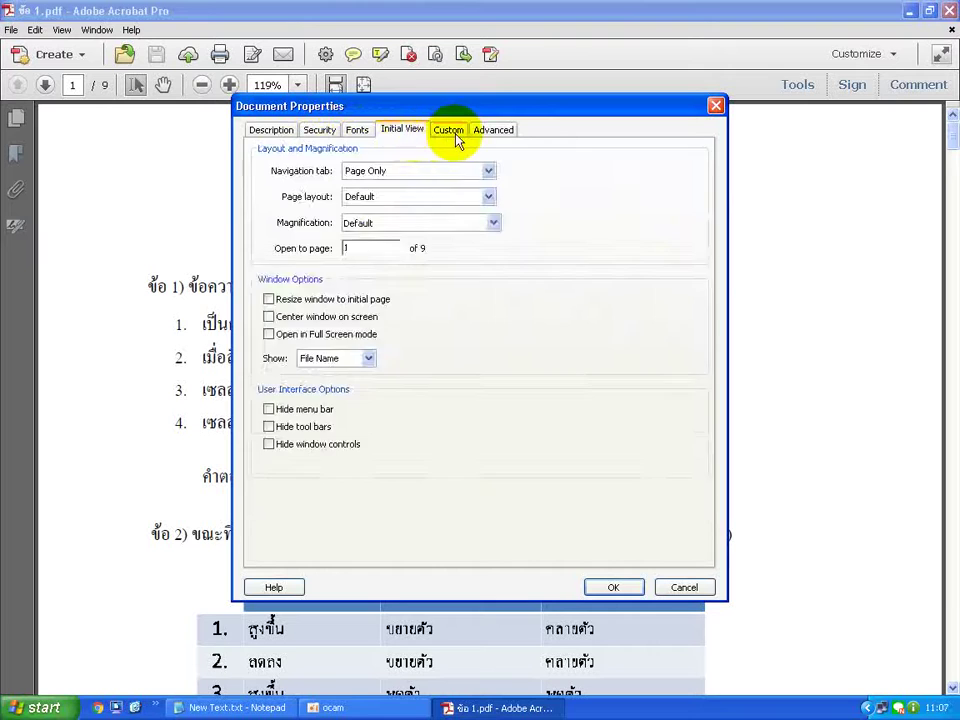
pyautogui.click(448, 130)
pyautogui.click(493, 130)
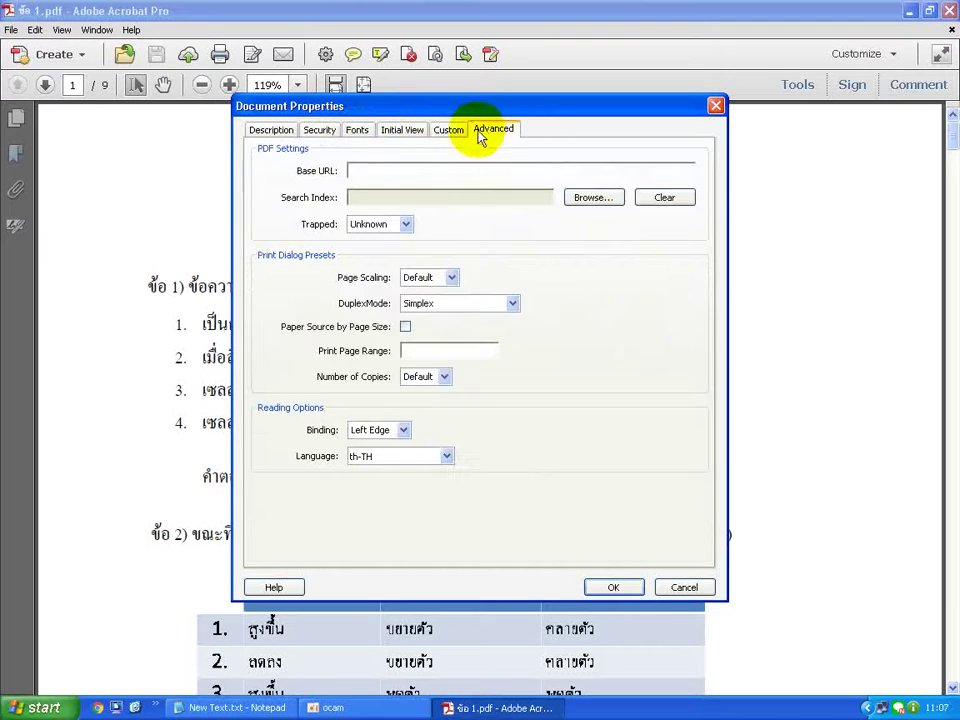
pyautogui.click(319, 130)
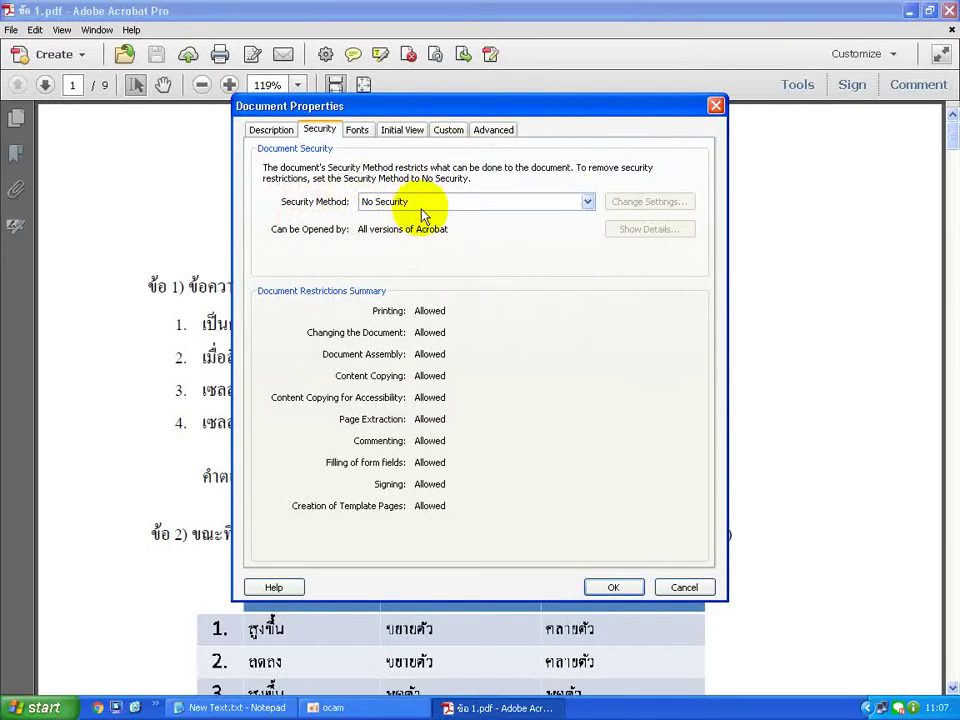
# - Change the Security Method from No Security to Password Security
pyautogui.click(588, 203)
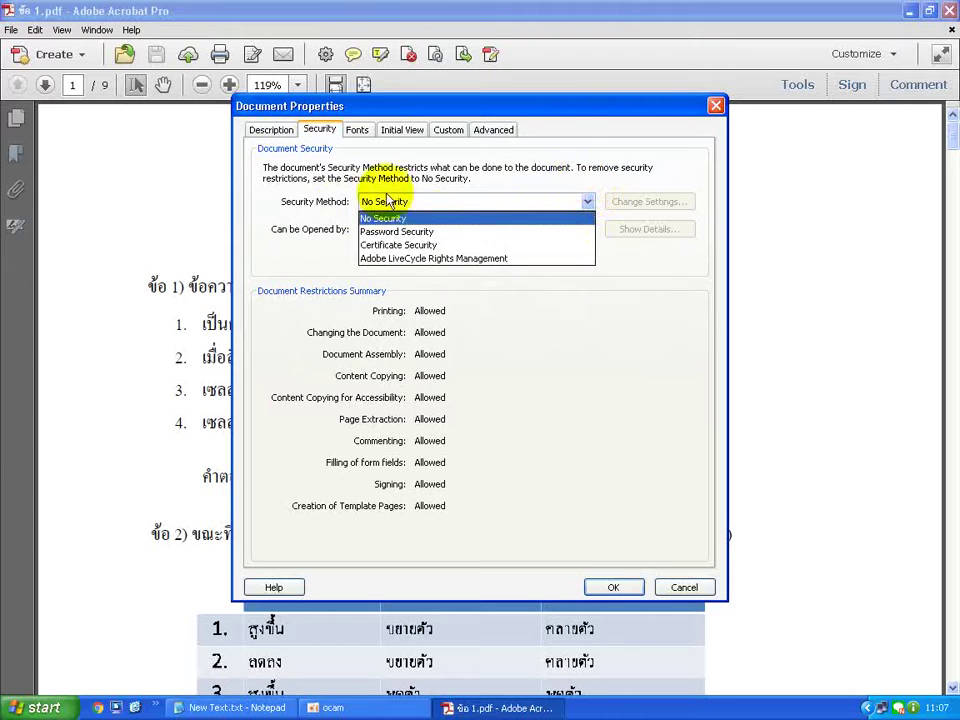
pyautogui.click(429, 201)
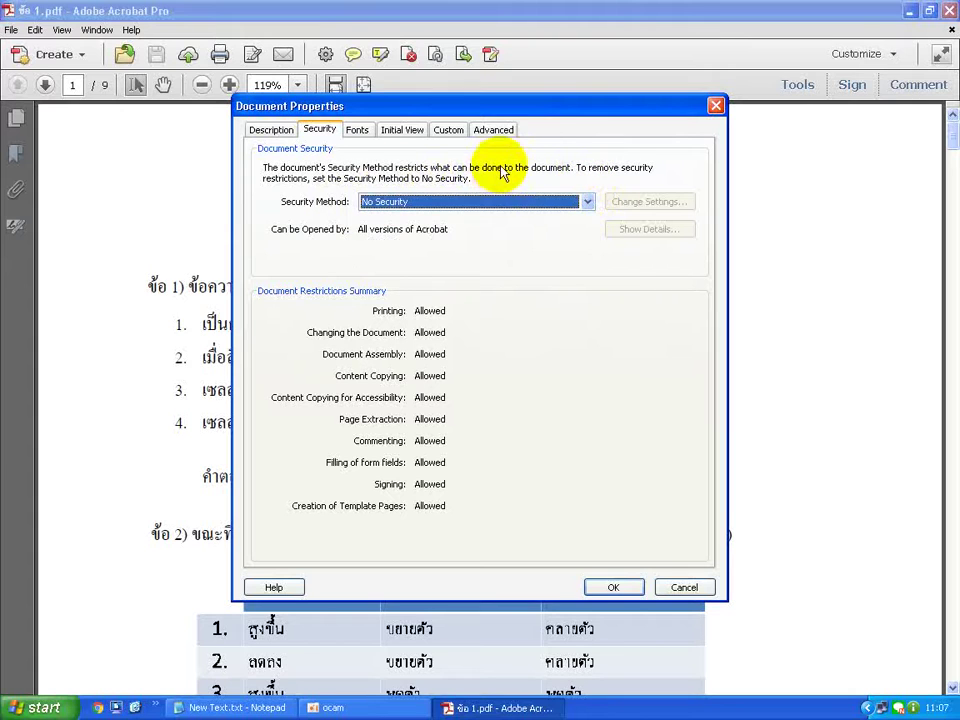
pyautogui.click(586, 203)
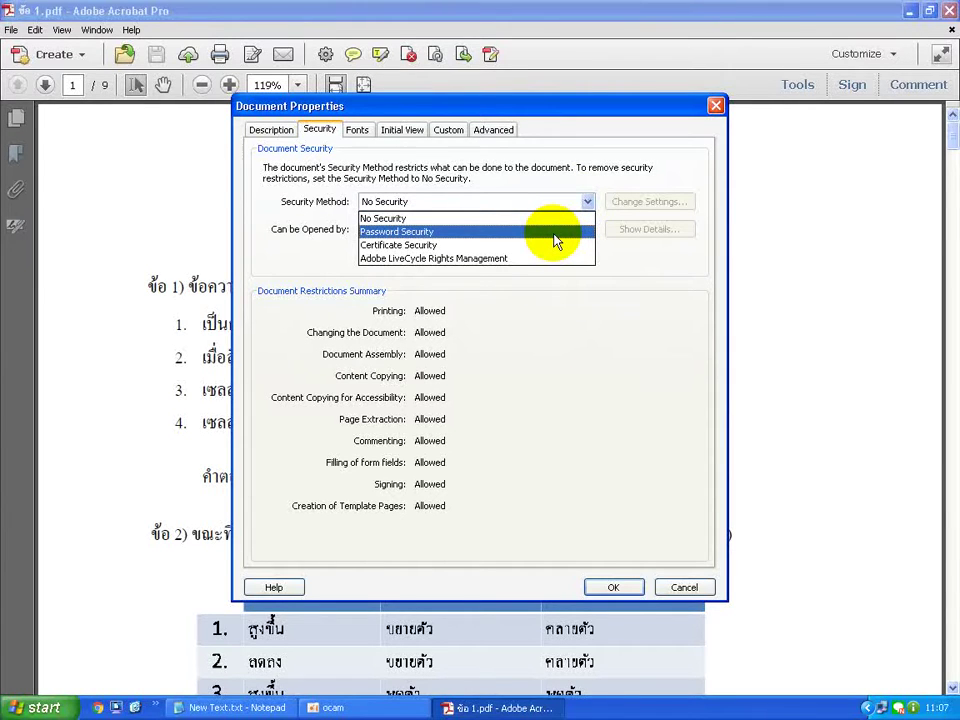
pyautogui.click(556, 236)
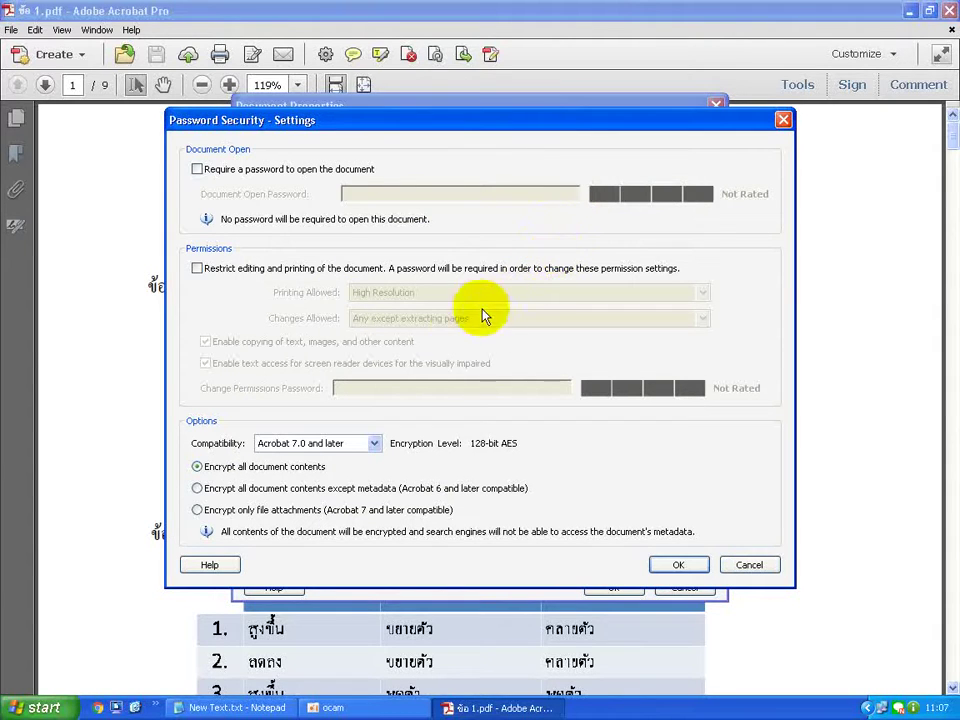
# - Restrict editing and printing, with printing allowed and changes allowed both left at None
pyautogui.click(198, 269)
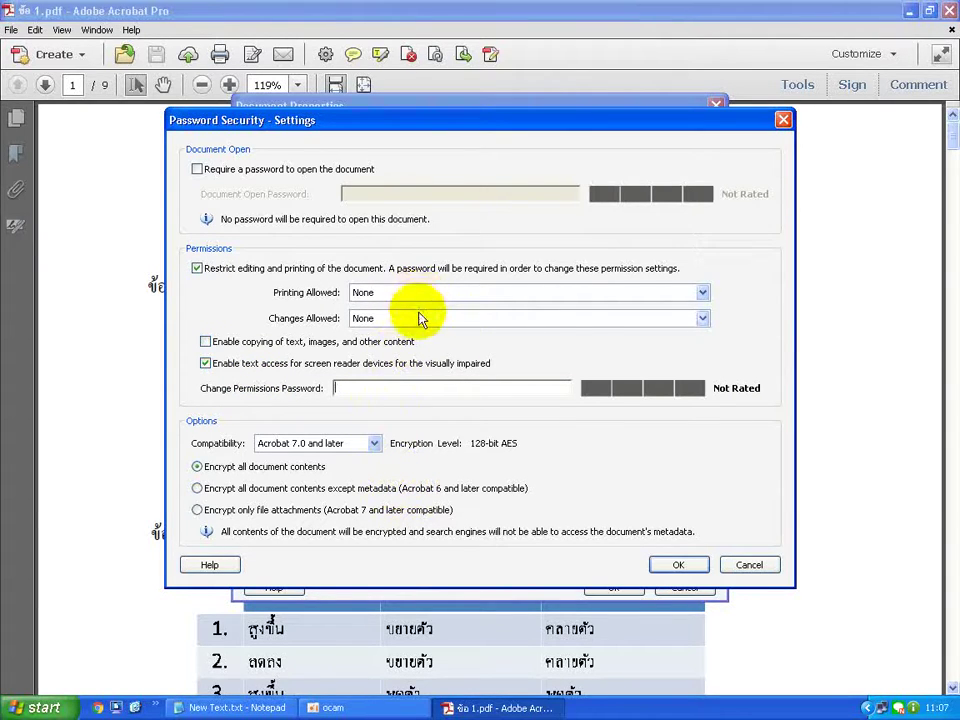
pyautogui.click(635, 295)
pyautogui.click(636, 298)
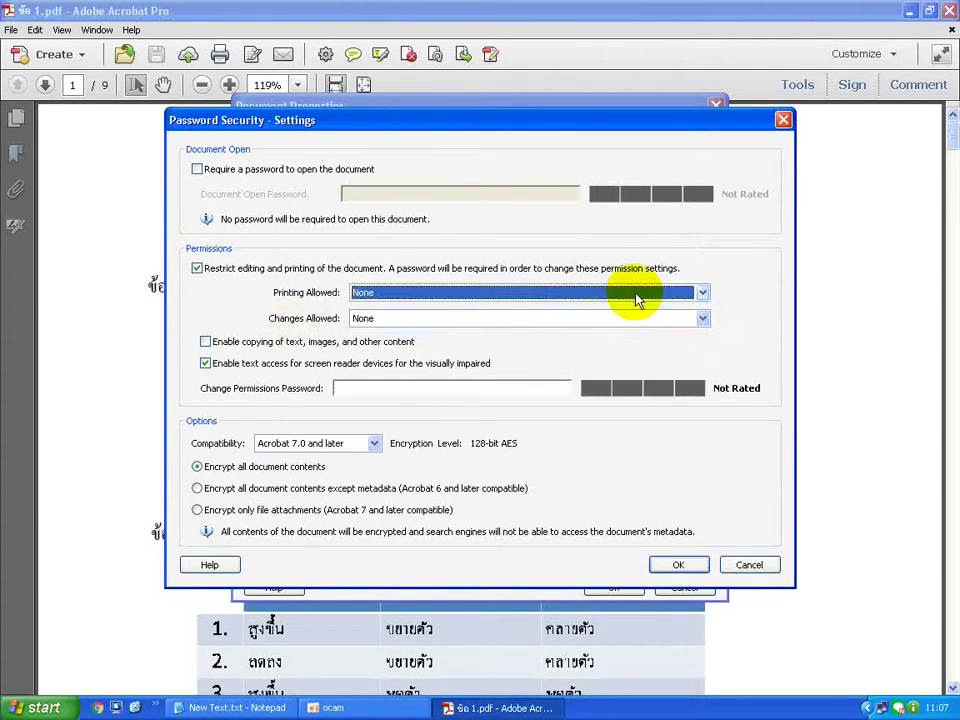
pyautogui.click(702, 319)
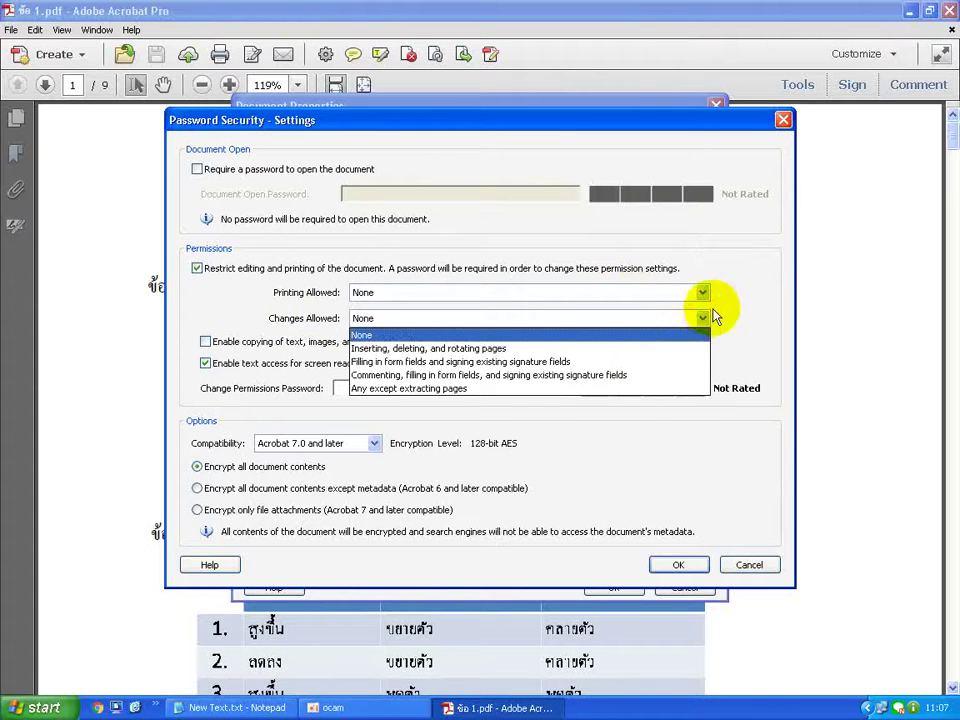
pyautogui.click(700, 286)
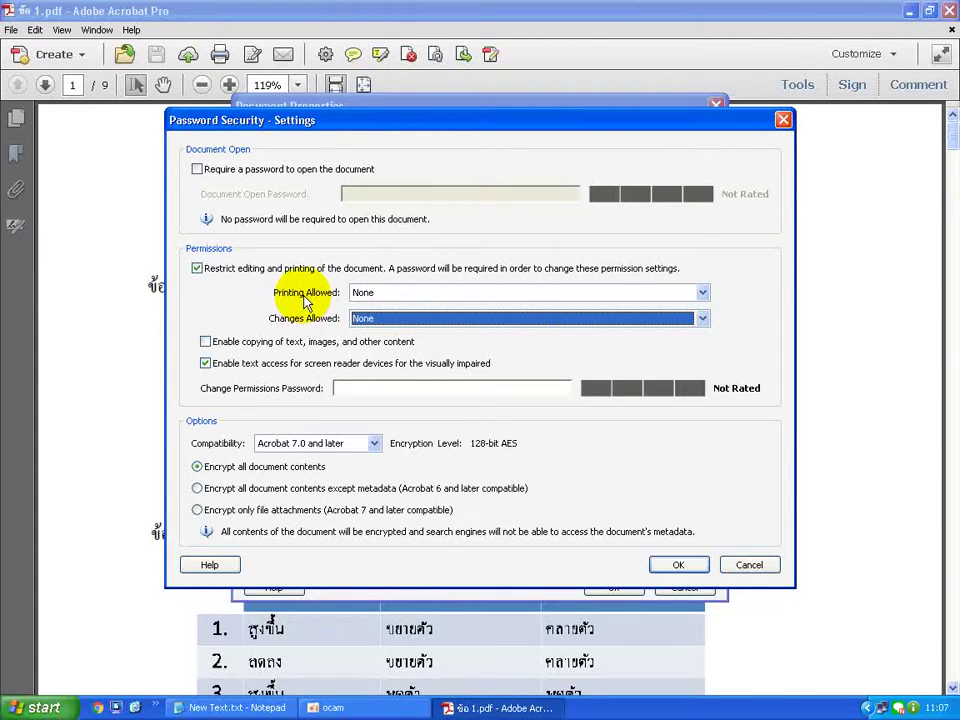
# - Enter and confirm the permissions password, then close the security and document properties dialogs
pyautogui.click(377, 389)
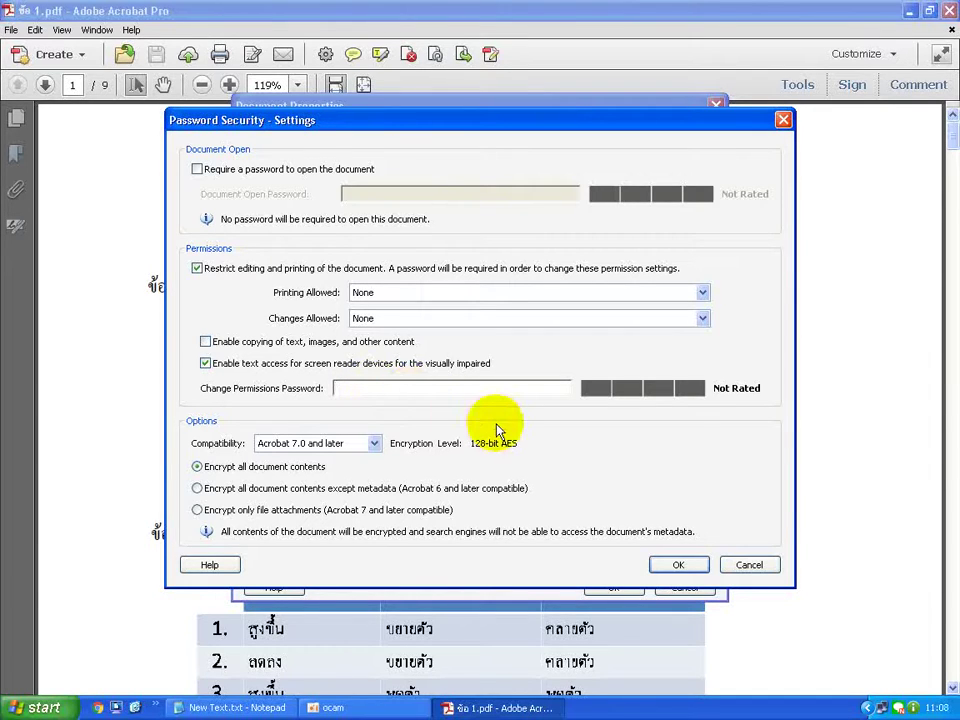
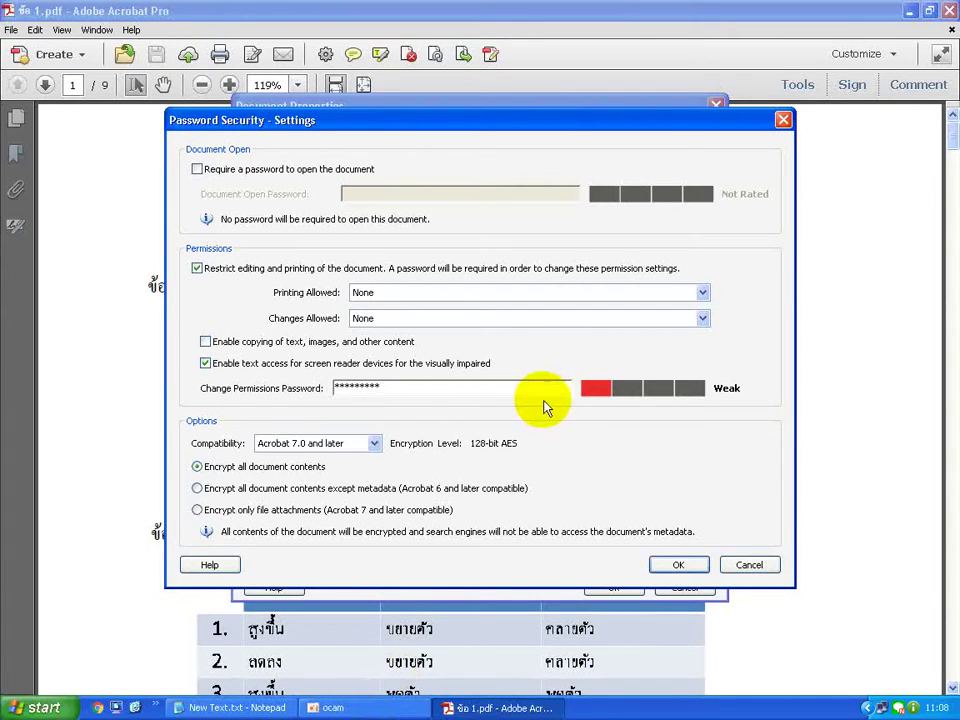
pyautogui.click(673, 567)
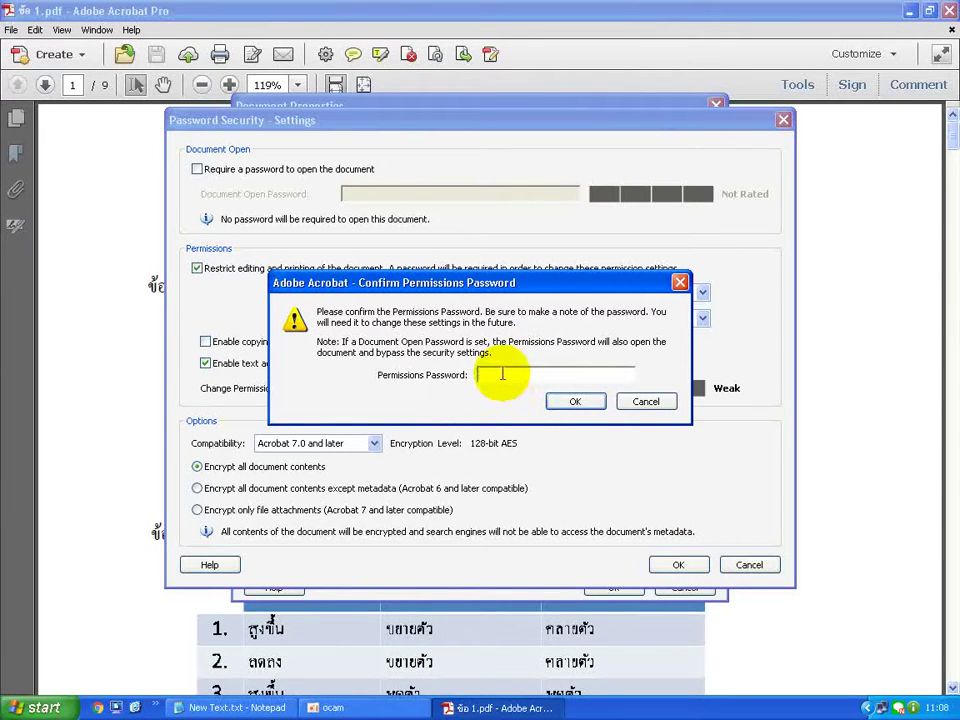
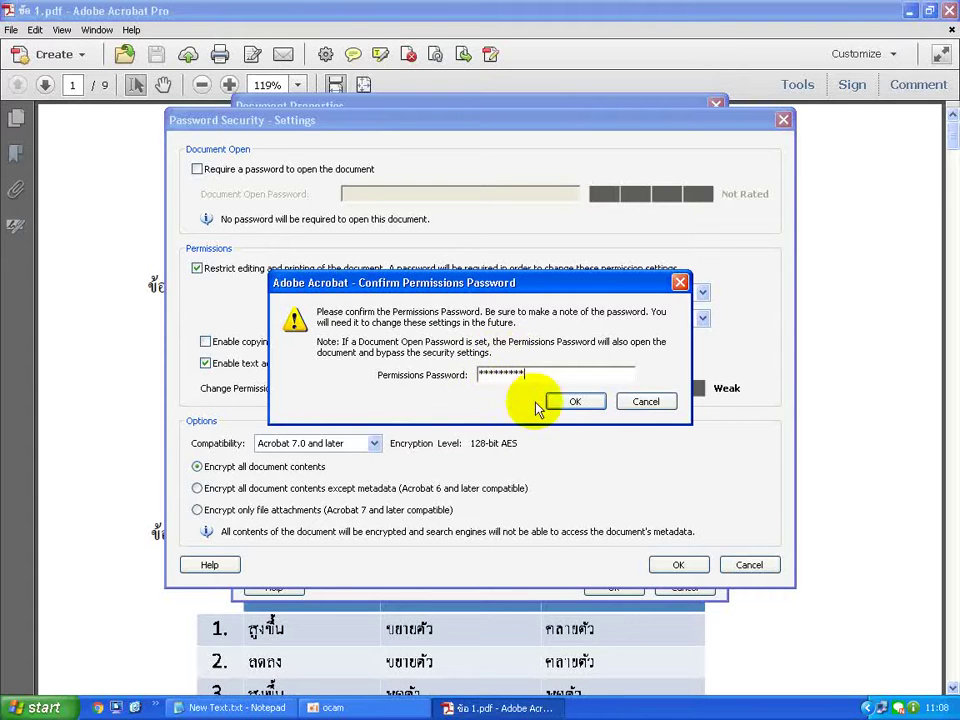
pyautogui.click(573, 403)
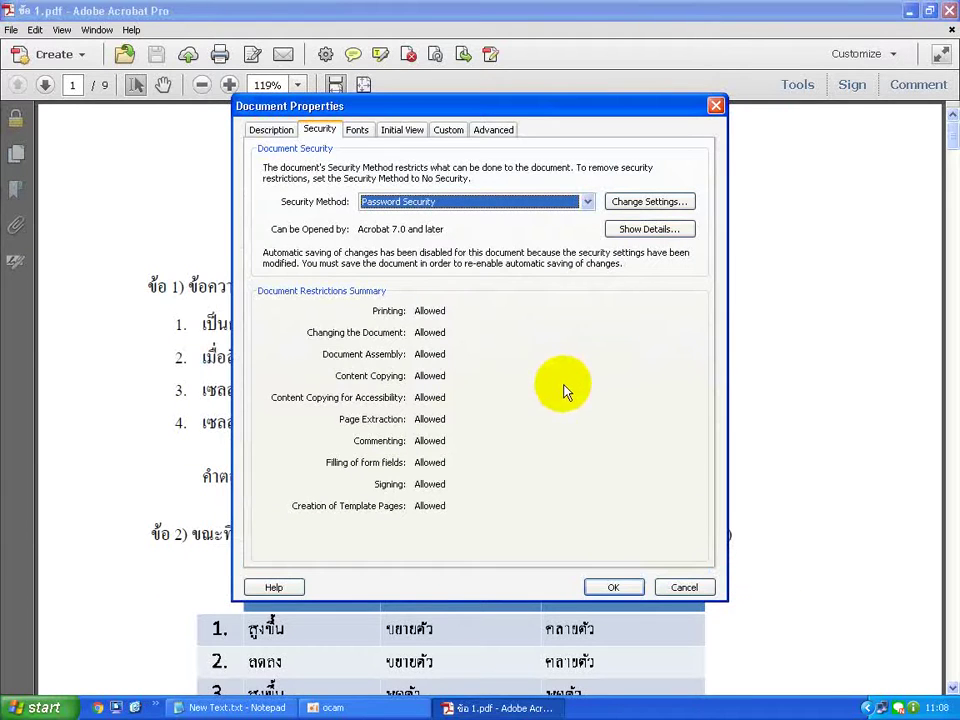
pyautogui.click(613, 587)
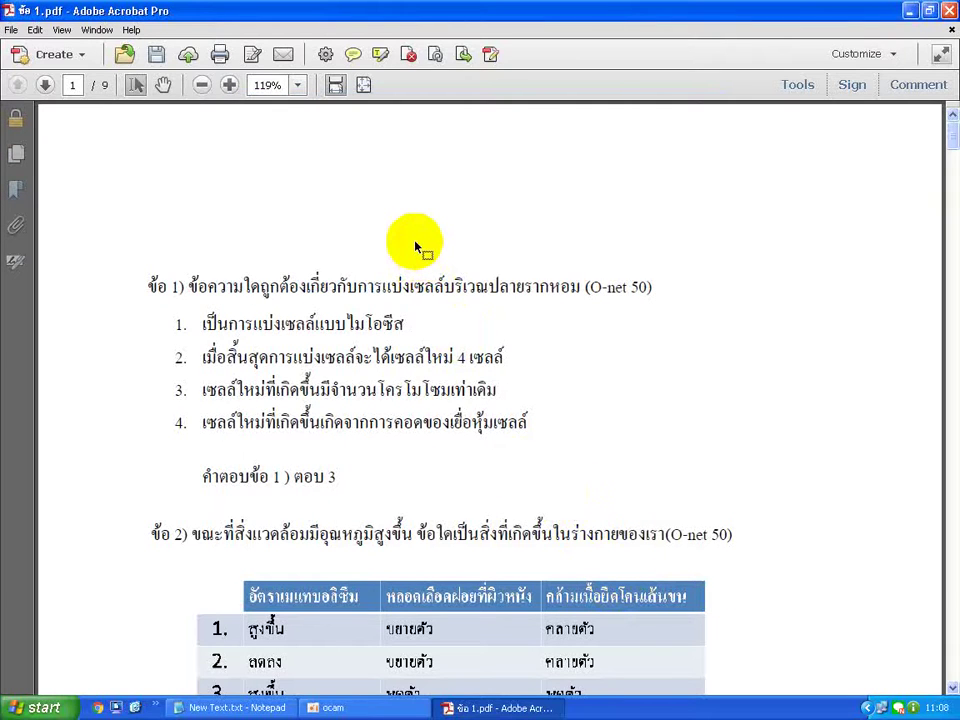
# - Test selecting question 1's text, then close ข้อ 1.pdf and save the changes
pyautogui.moveTo(233, 286); pyautogui.dragTo(566, 415)
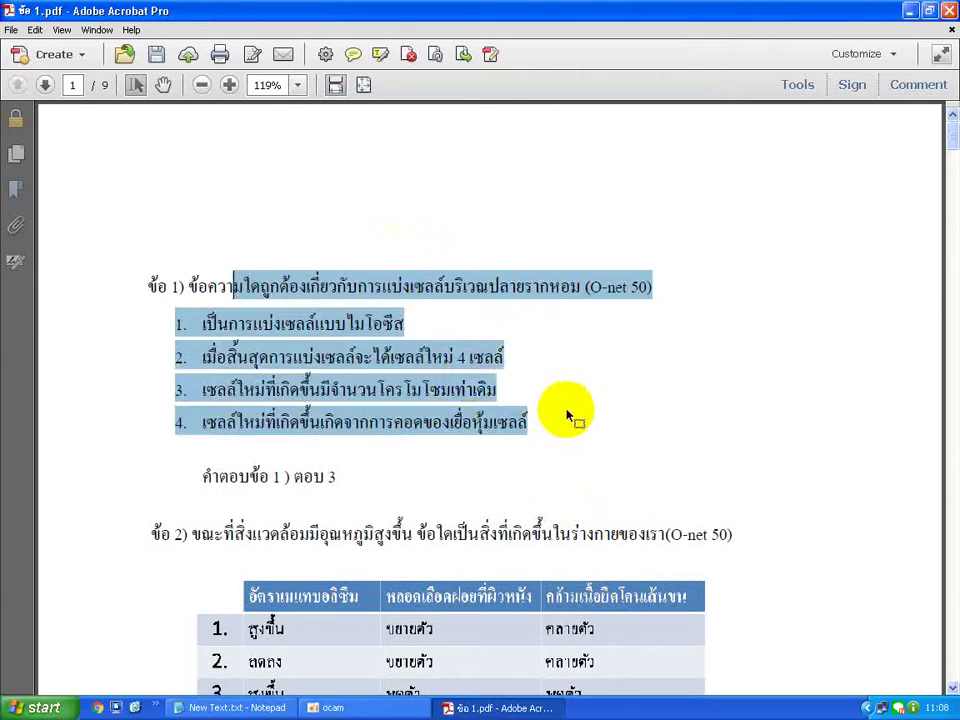
pyautogui.rightClick(368, 258)
pyautogui.click(370, 272)
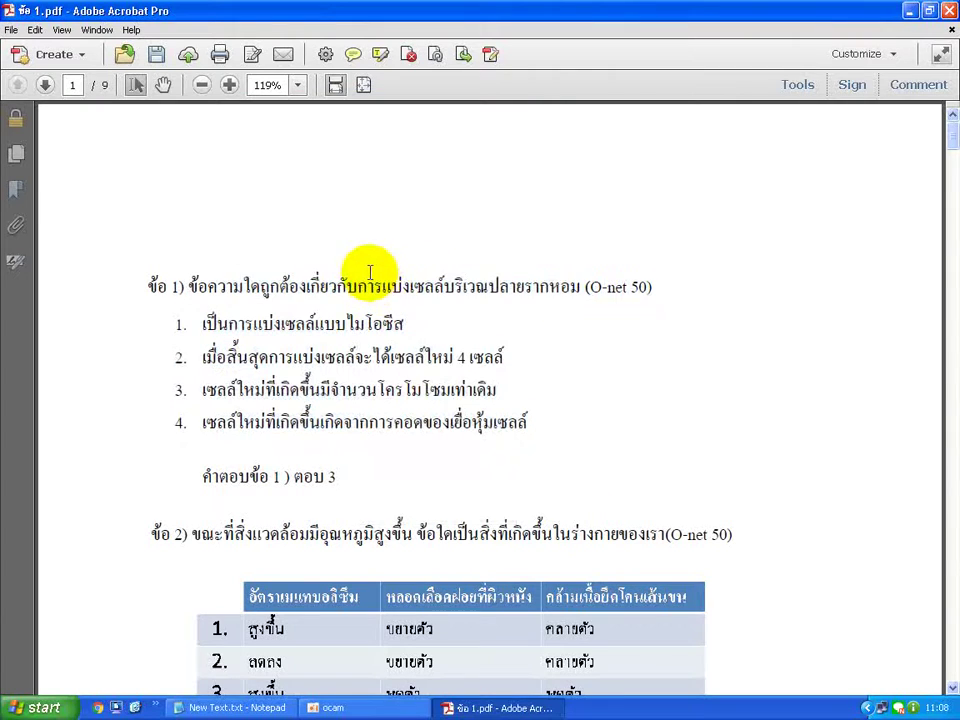
pyautogui.moveTo(150, 286); pyautogui.dragTo(482, 386)
pyautogui.click(590, 288)
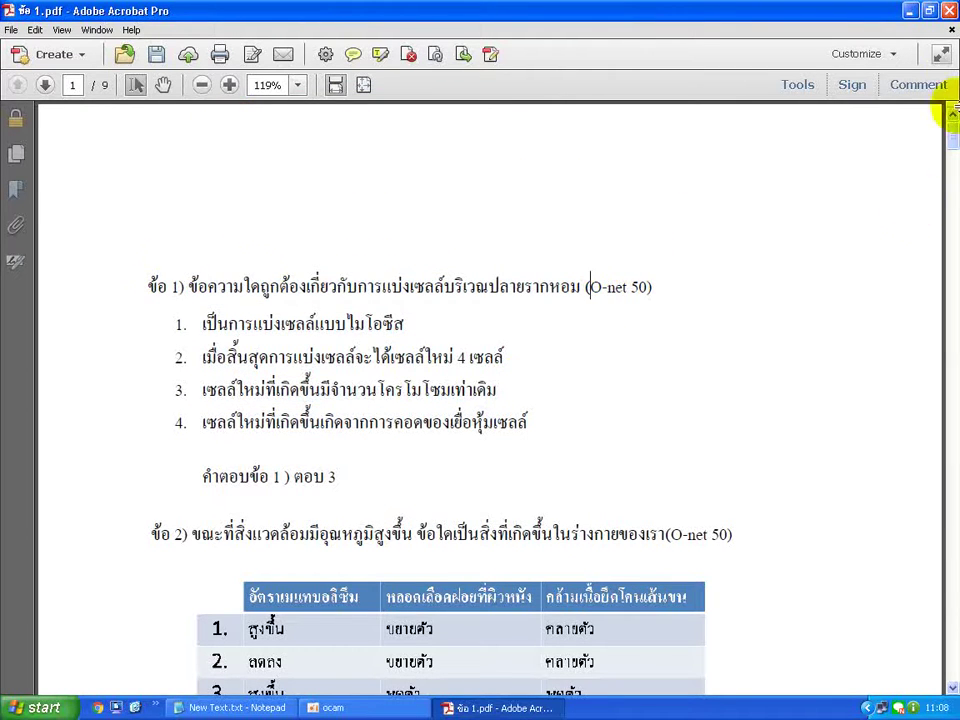
pyautogui.click(949, 10)
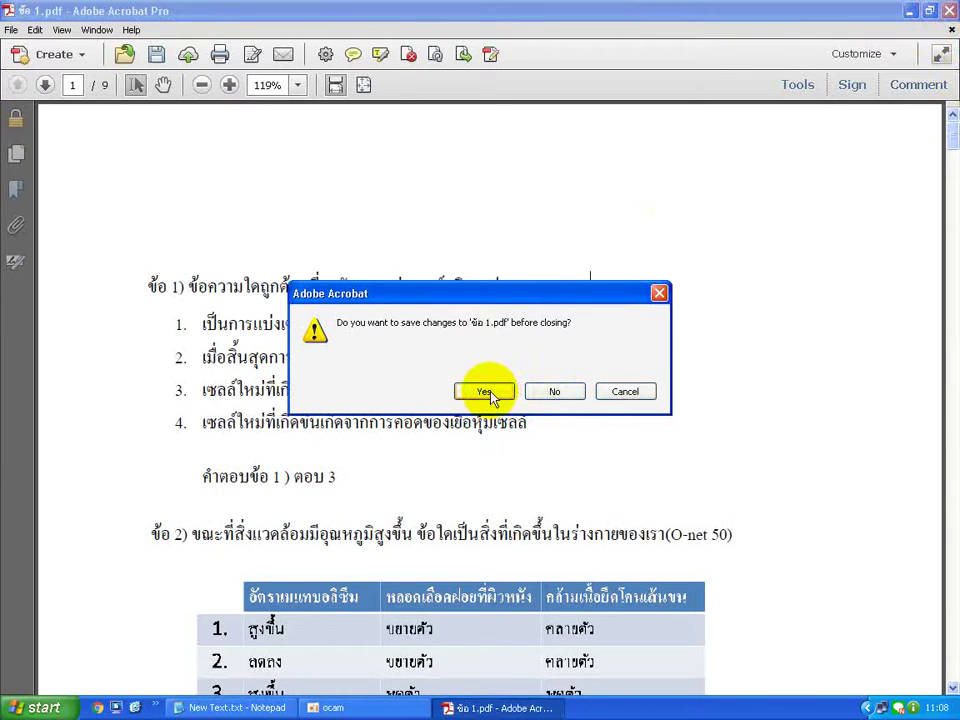
pyautogui.click(488, 393)
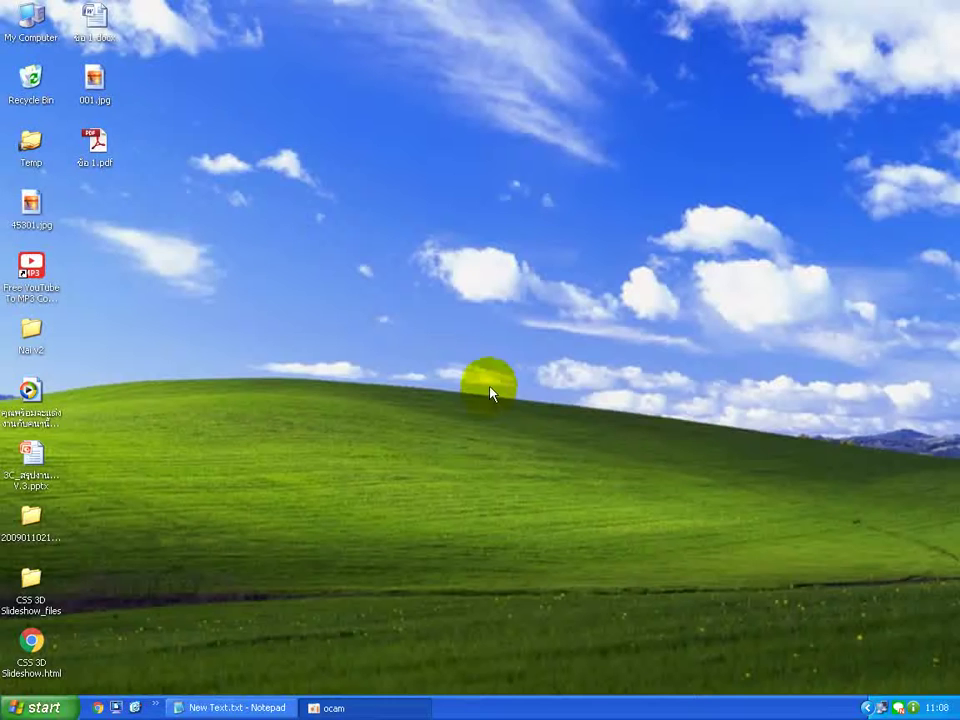
pyautogui.doubleClick(97, 150)
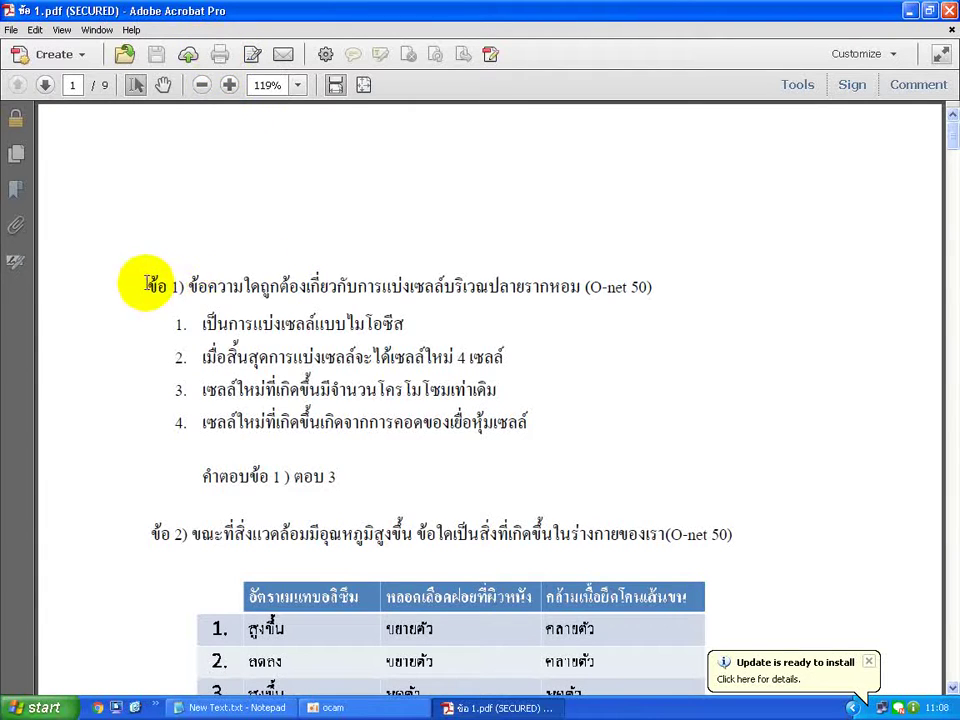
pyautogui.moveTo(140, 281); pyautogui.dragTo(531, 472)
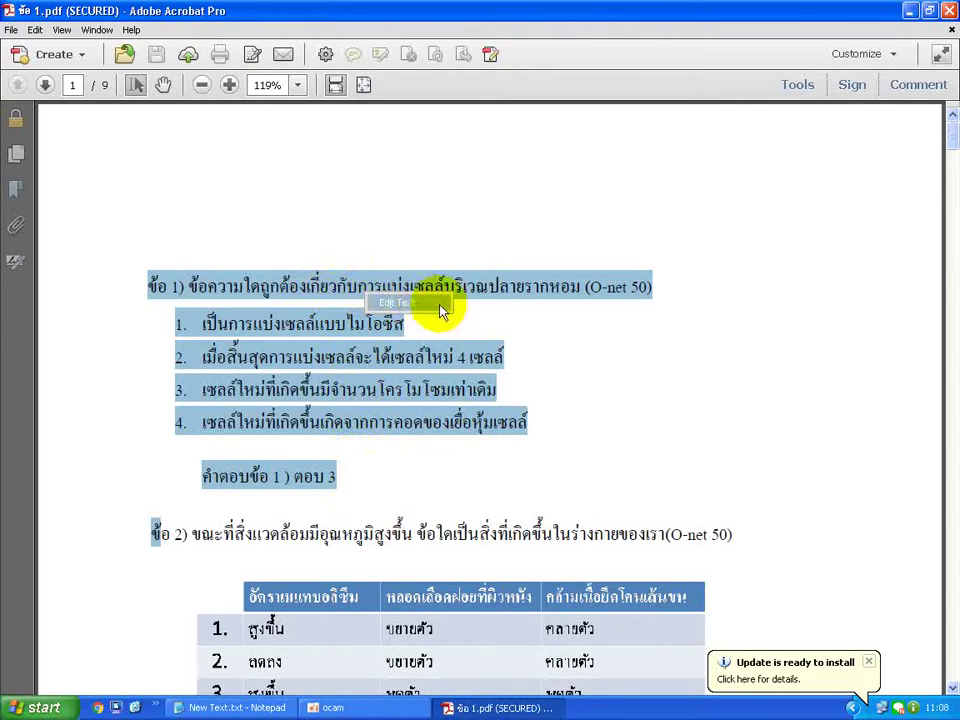
pyautogui.click(413, 302)
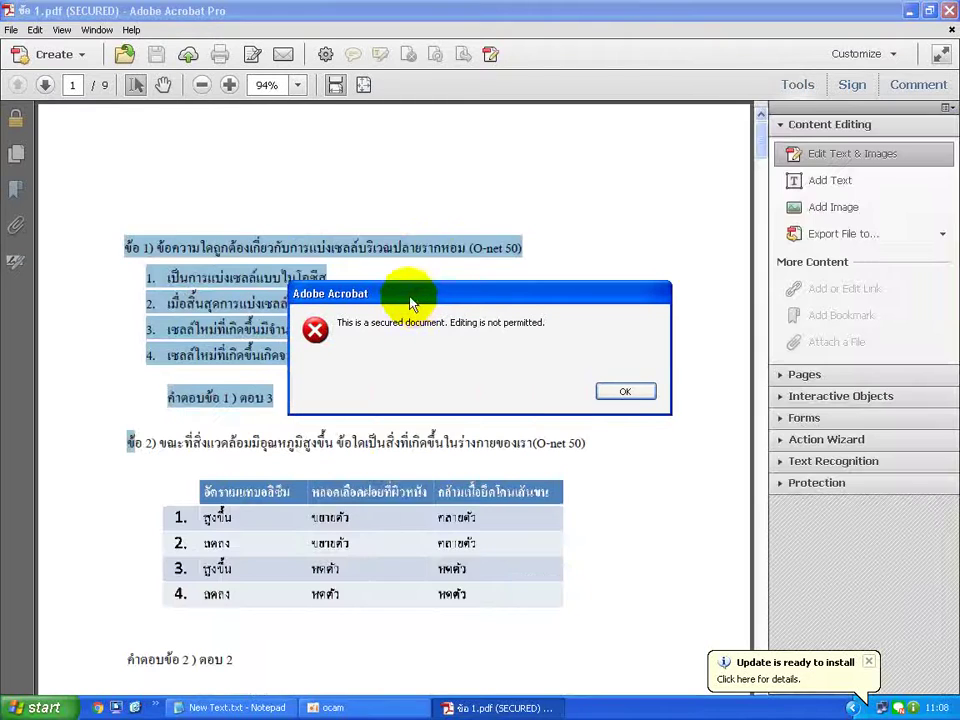
pyautogui.click(623, 391)
pyautogui.click(402, 247)
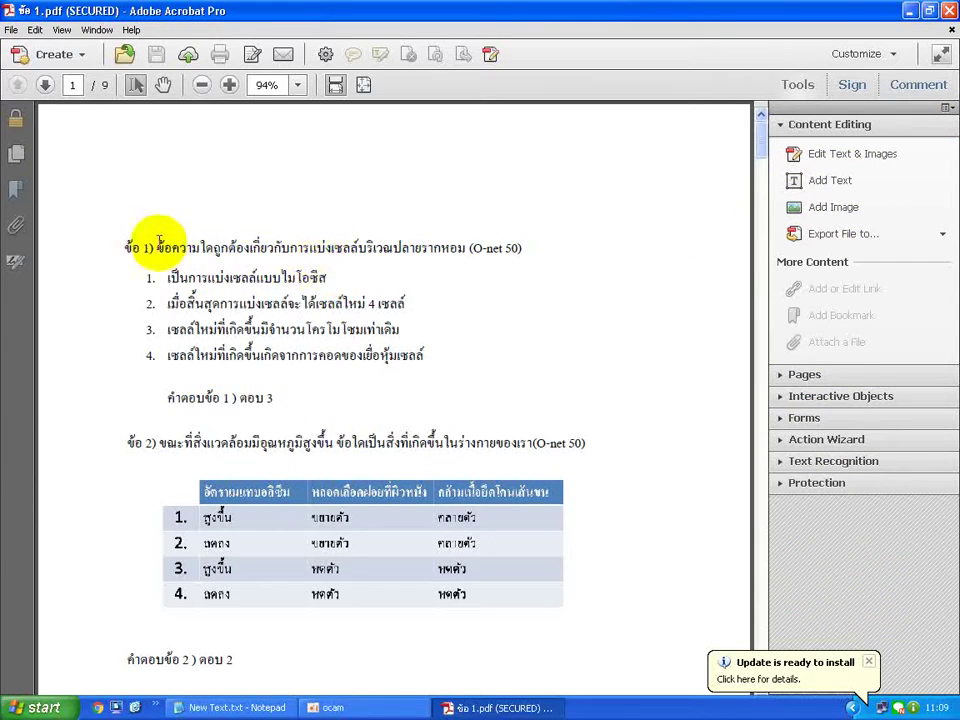
pyautogui.moveTo(125, 247); pyautogui.dragTo(411, 306)
pyautogui.click(257, 242)
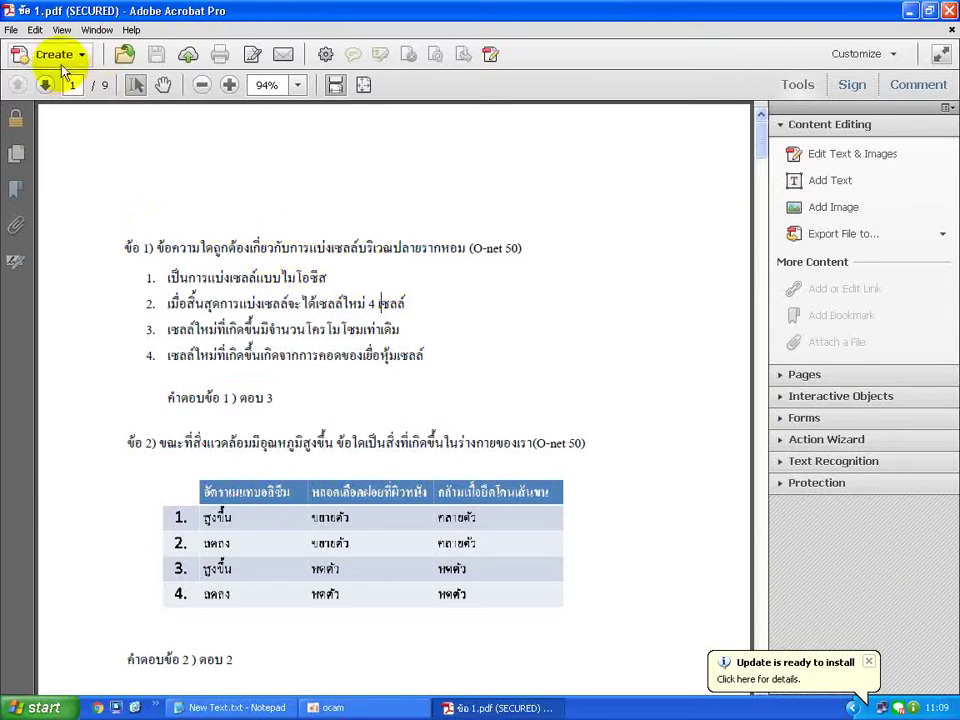
pyautogui.click(38, 33)
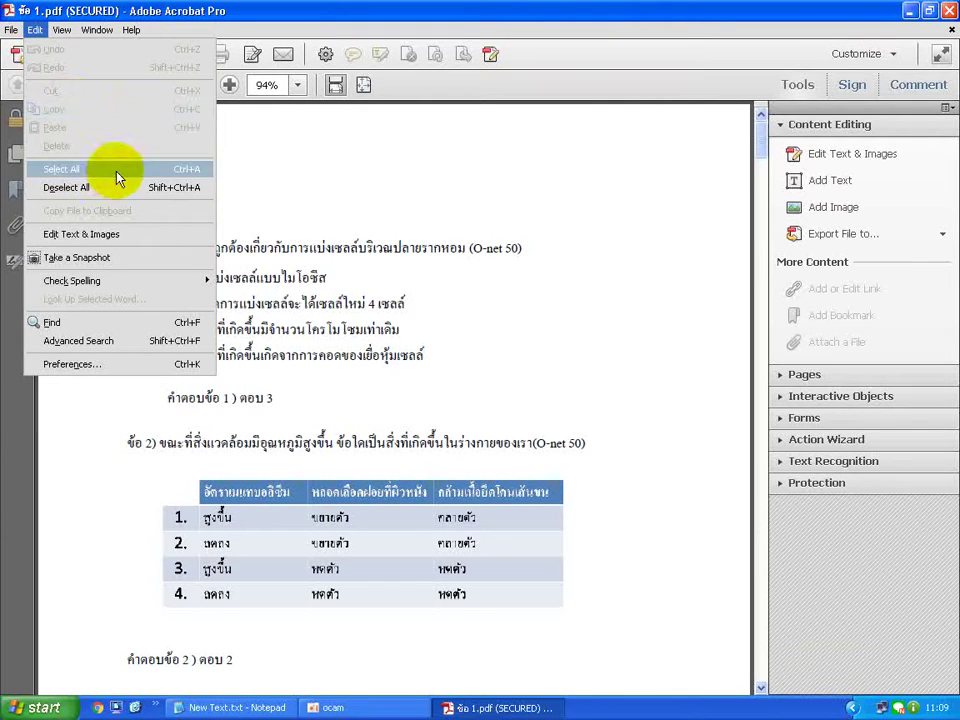
pyautogui.click(214, 247)
pyautogui.moveTo(127, 245); pyautogui.dragTo(458, 443)
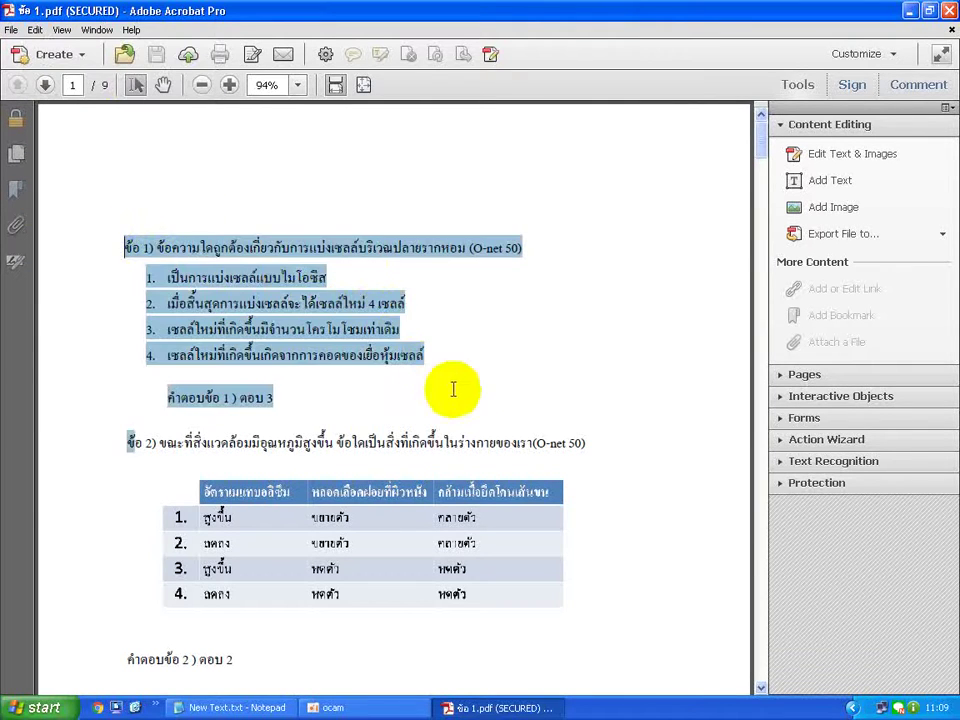
pyautogui.click(478, 272)
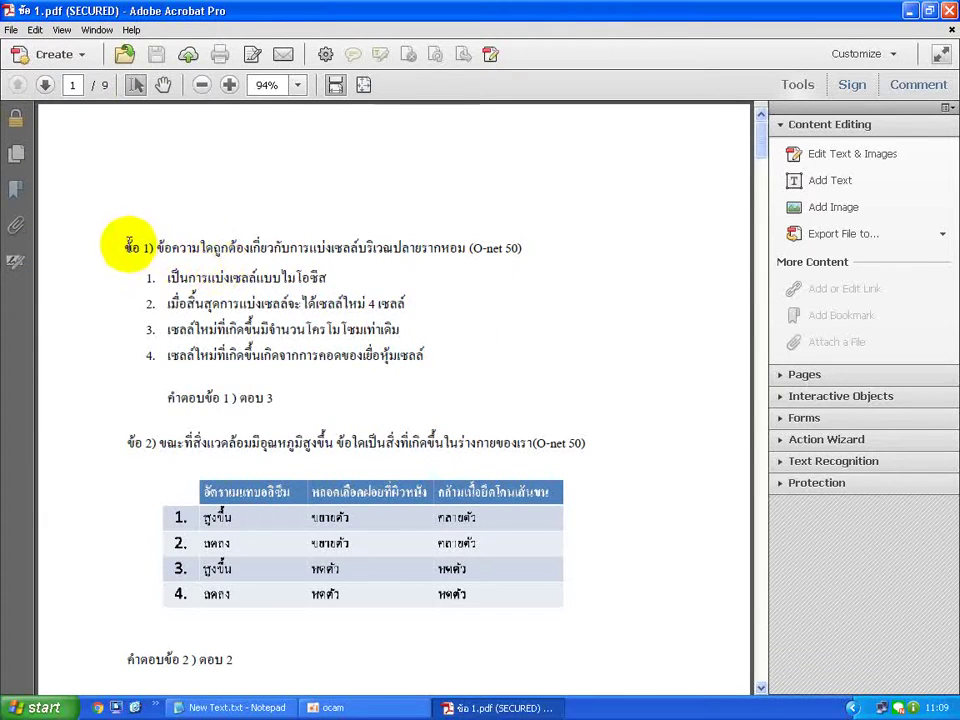
pyautogui.moveTo(133, 246); pyautogui.dragTo(440, 402)
pyautogui.click(476, 342)
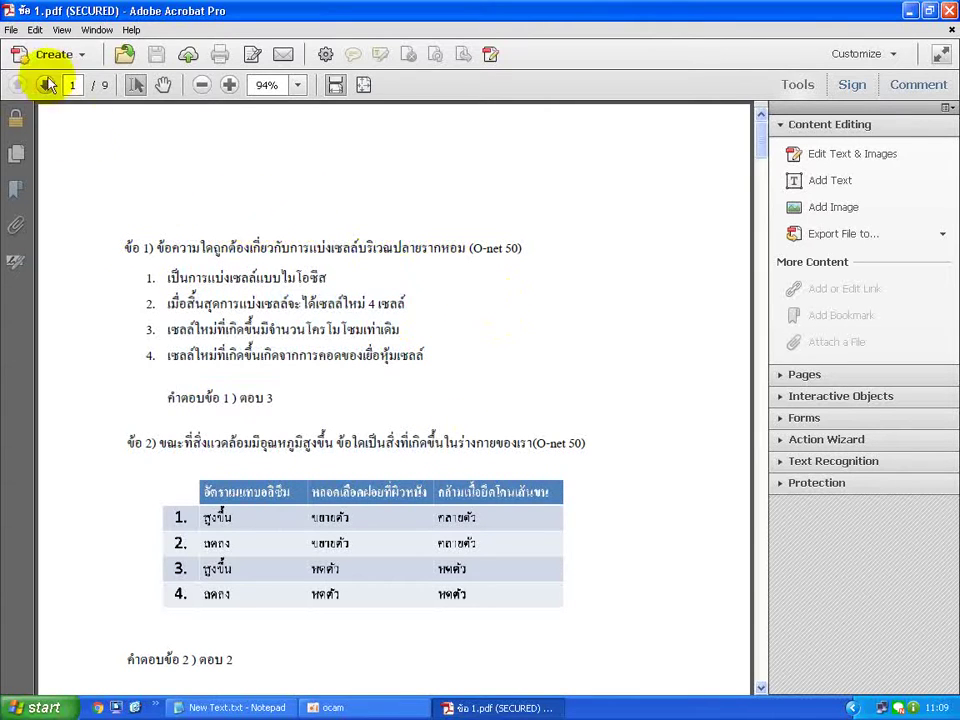
pyautogui.click(12, 30)
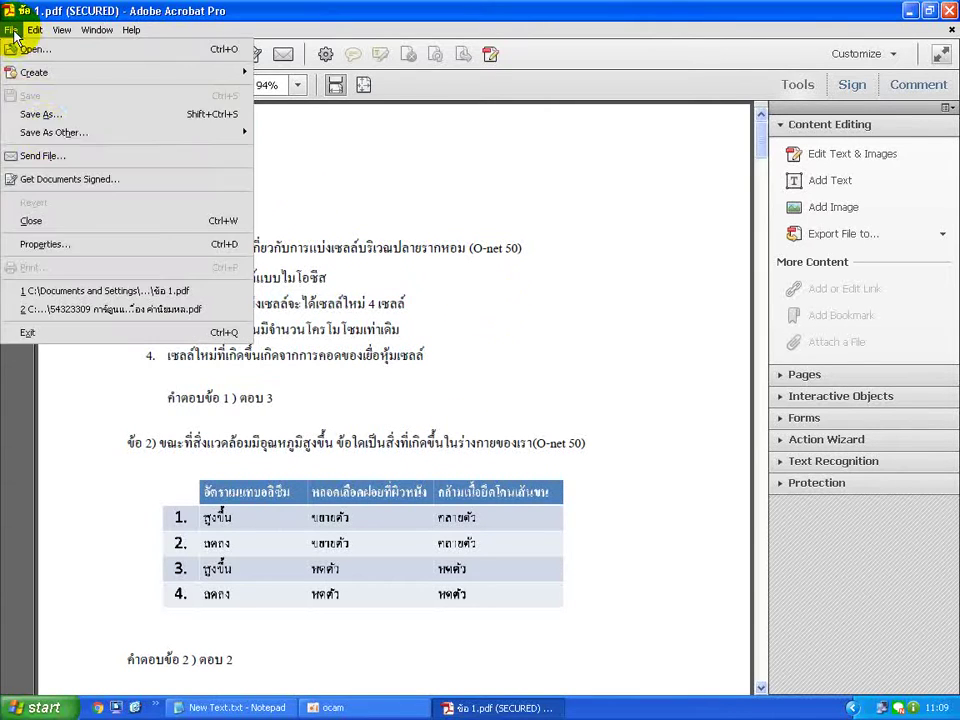
pyautogui.click(85, 250)
pyautogui.click(715, 104)
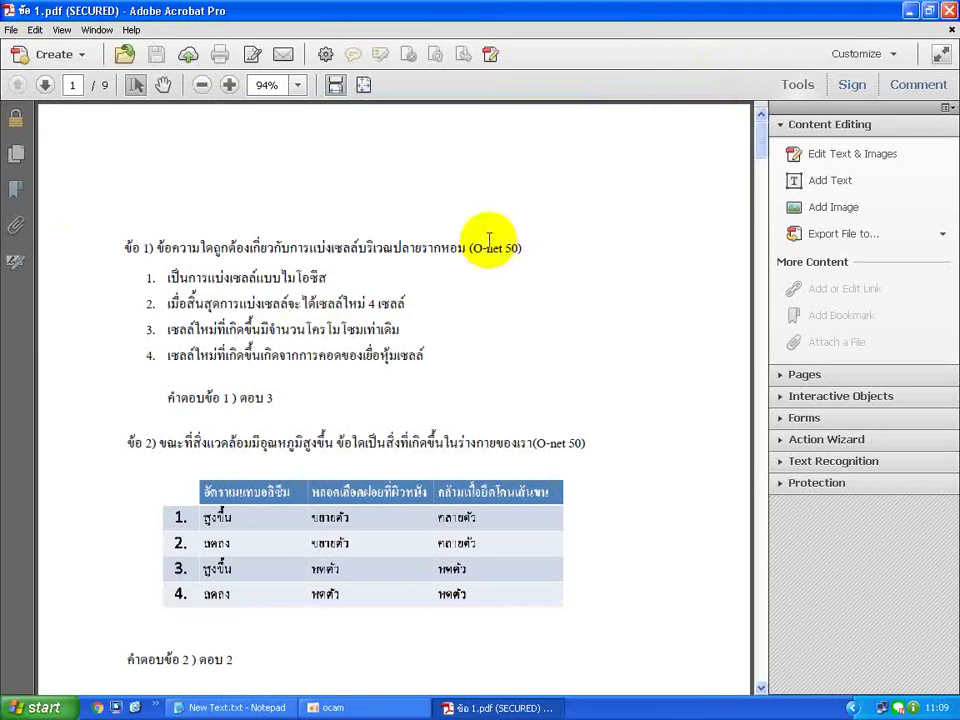
pyautogui.click(948, 12)
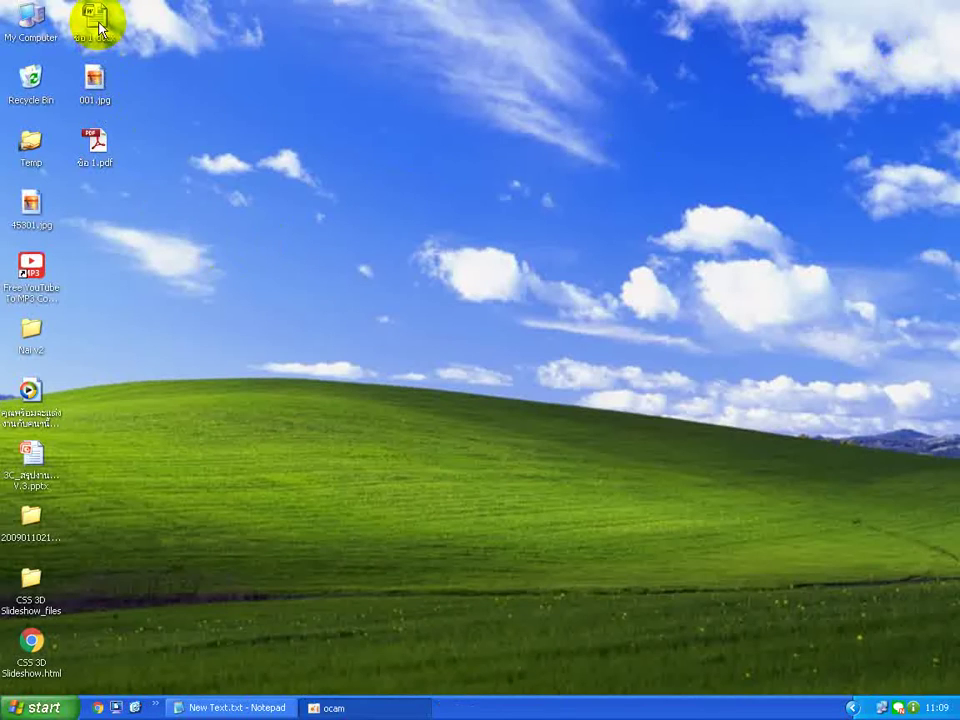
# - Open ข้อ 1.docx in Word and use Save As with type PDF (*.pdf) to export ข้อ 1.pdf
pyautogui.click(108, 145)
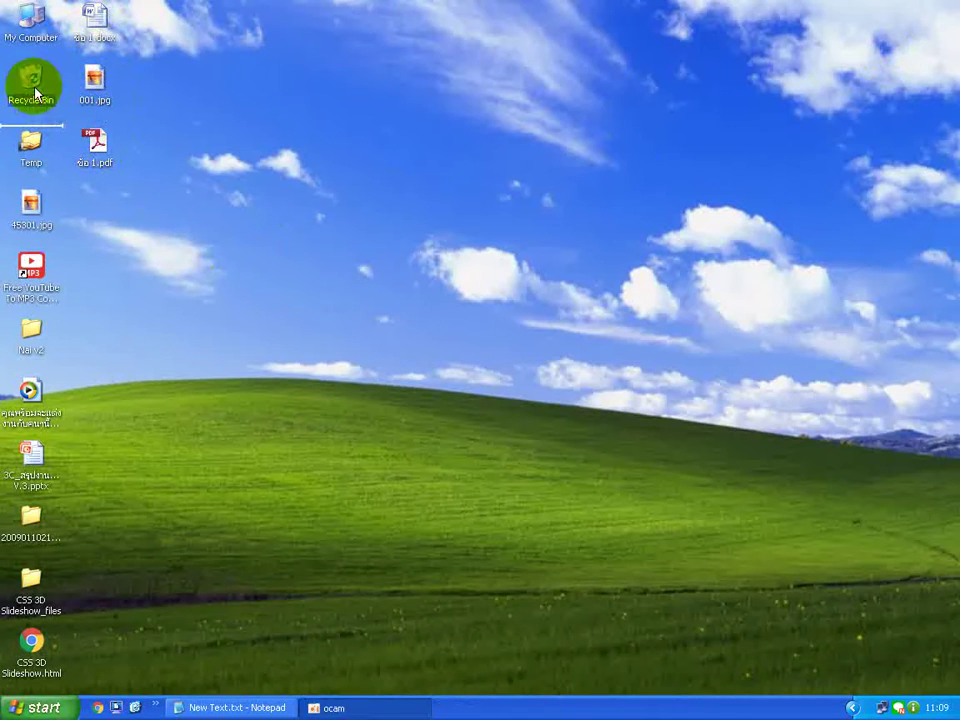
pyautogui.doubleClick(94, 18)
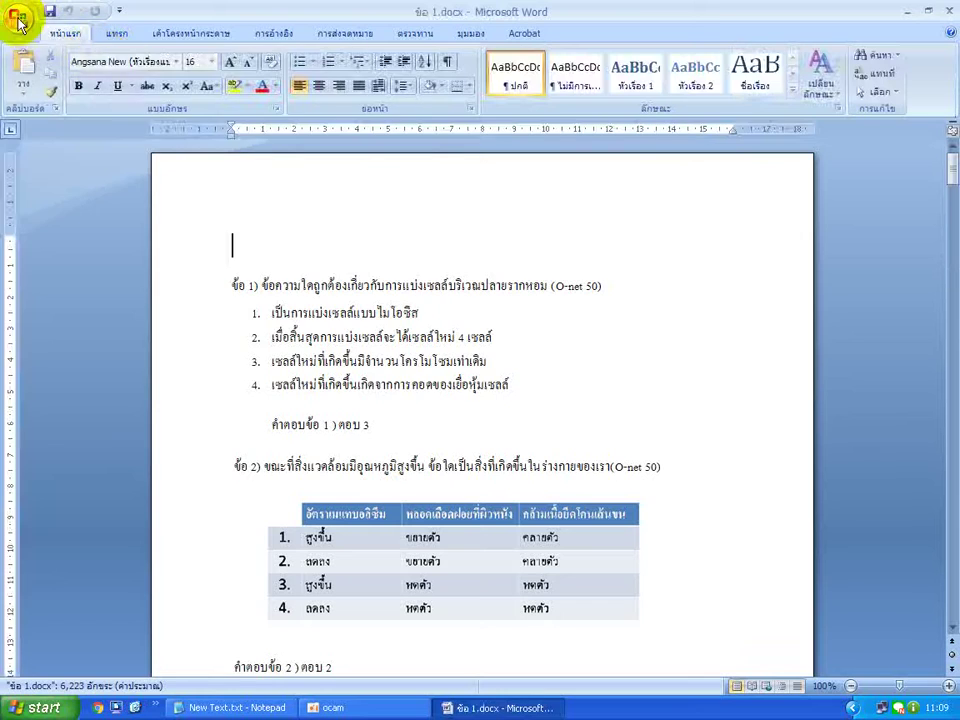
pyautogui.click(18, 16)
pyautogui.click(58, 170)
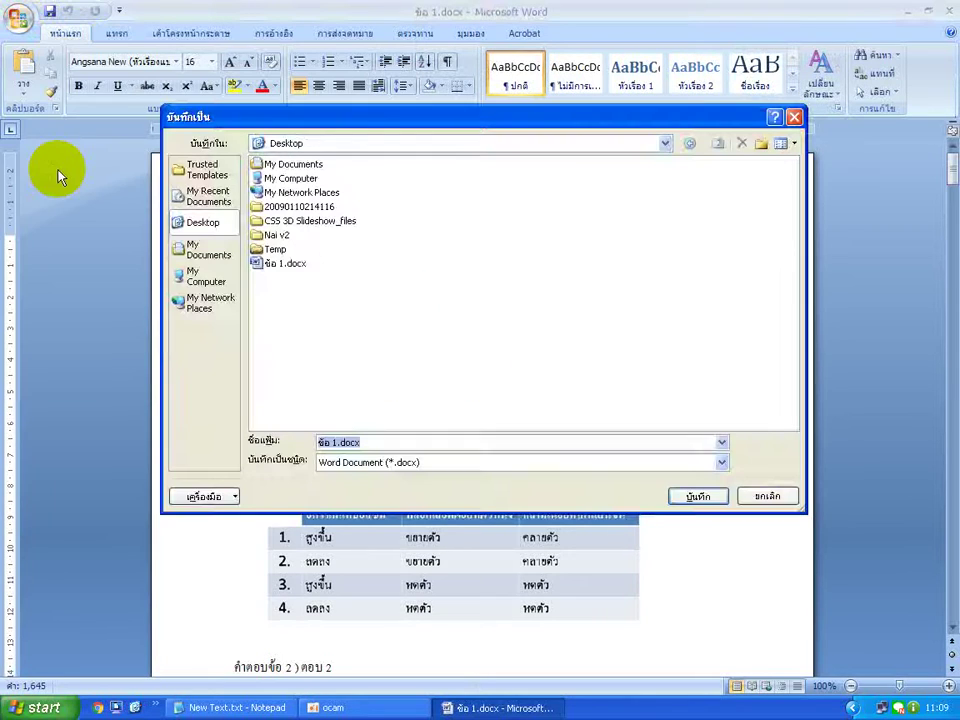
pyautogui.click(721, 462)
pyautogui.click(722, 530)
pyautogui.click(722, 530)
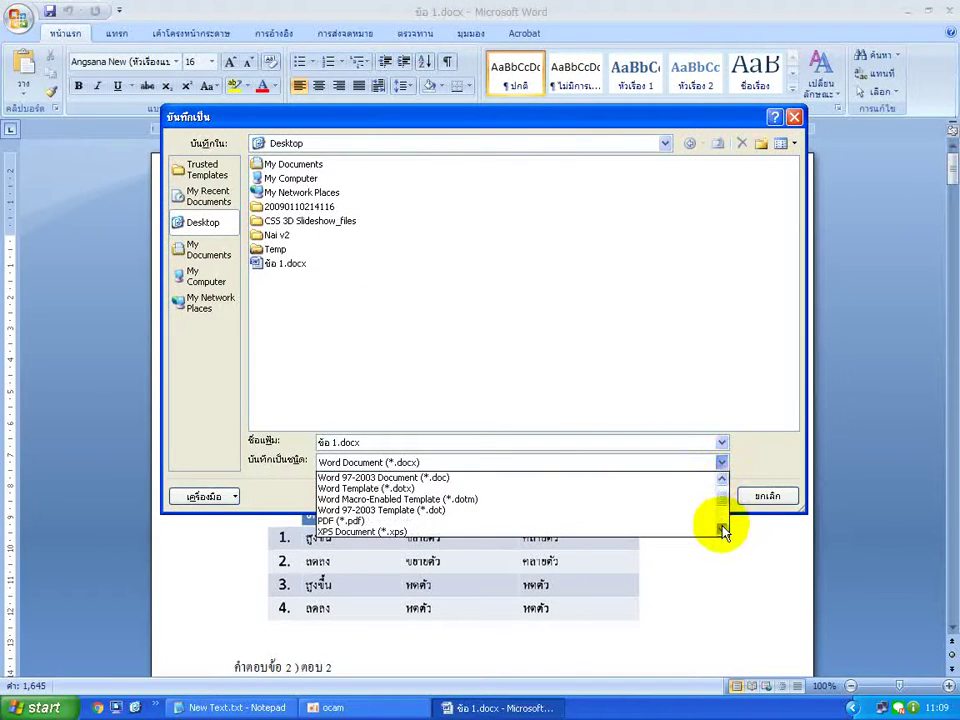
pyautogui.click(632, 524)
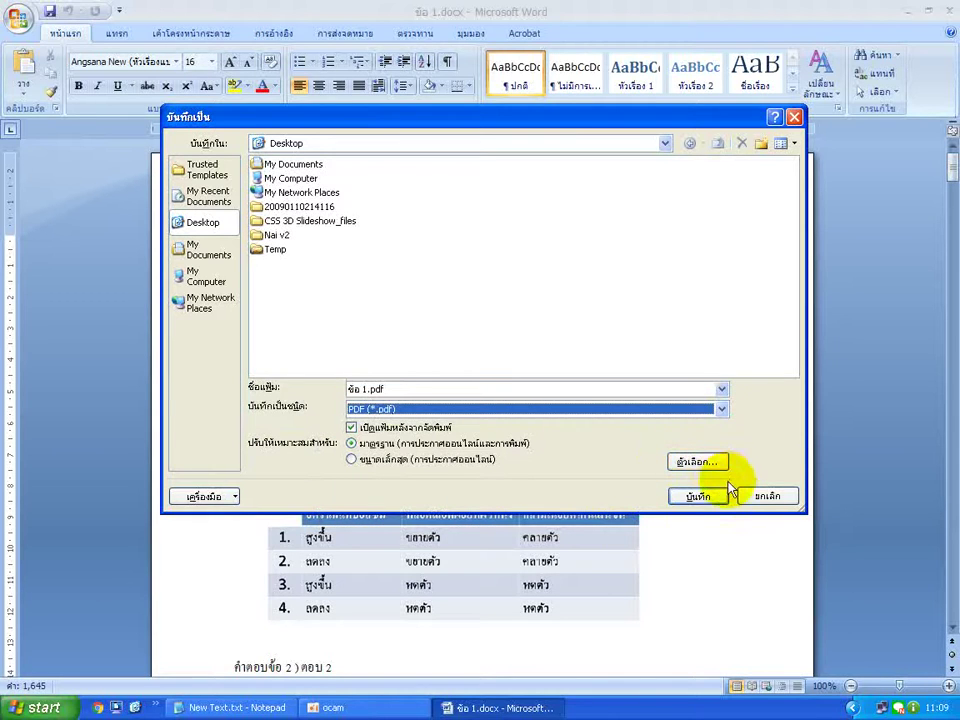
pyautogui.click(697, 497)
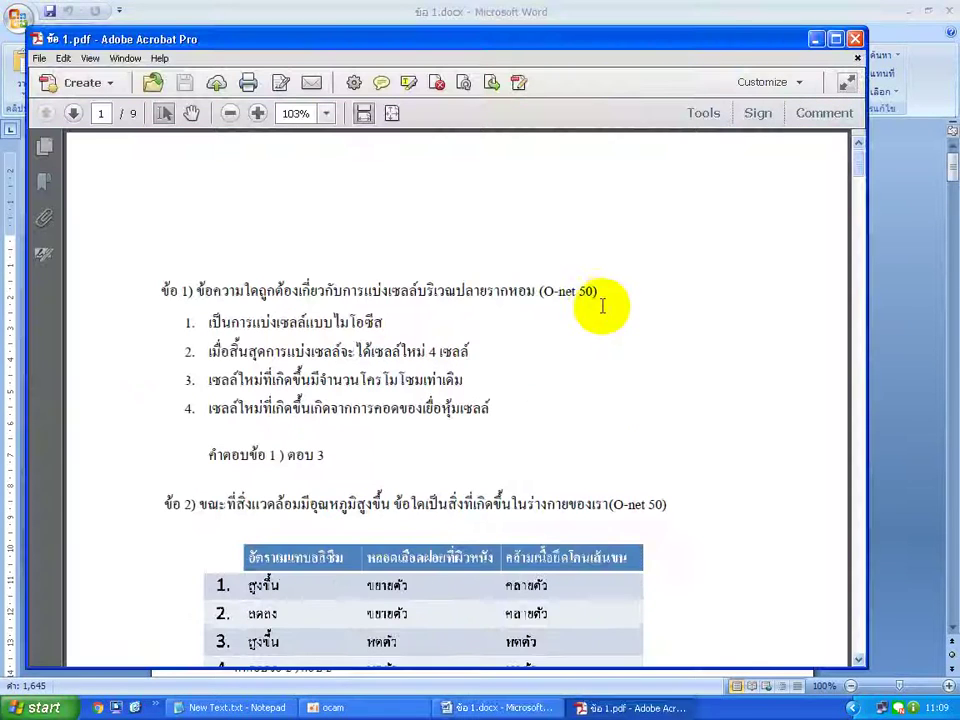
# - Close Word and maximize the Acrobat window showing ข้อ 1.pdf
pyautogui.click(896, 11)
pyautogui.click(945, 12)
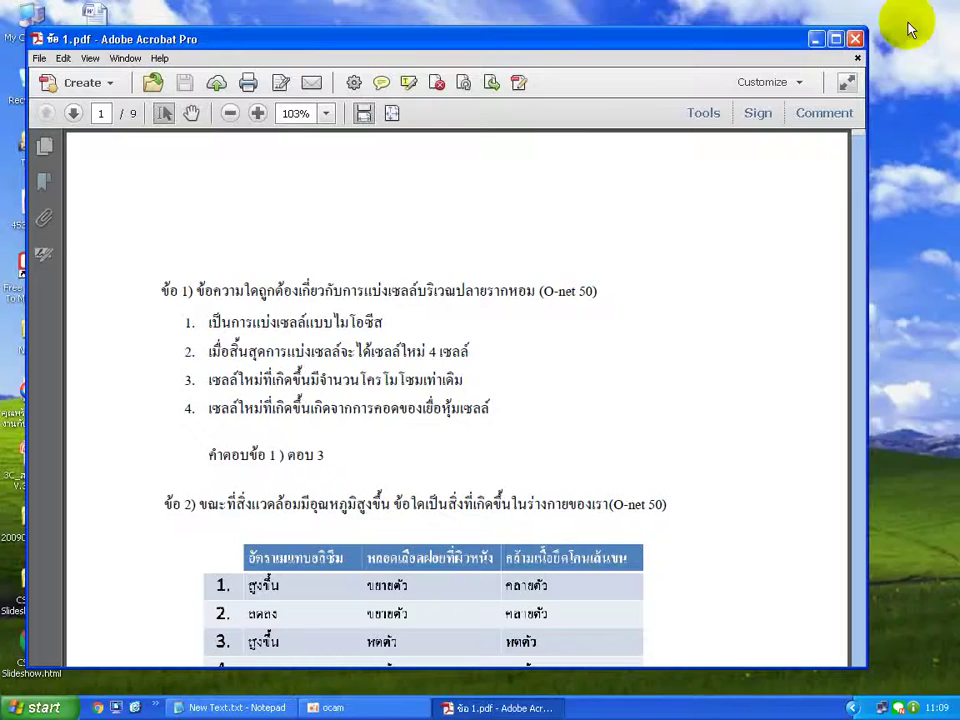
pyautogui.doubleClick(514, 39)
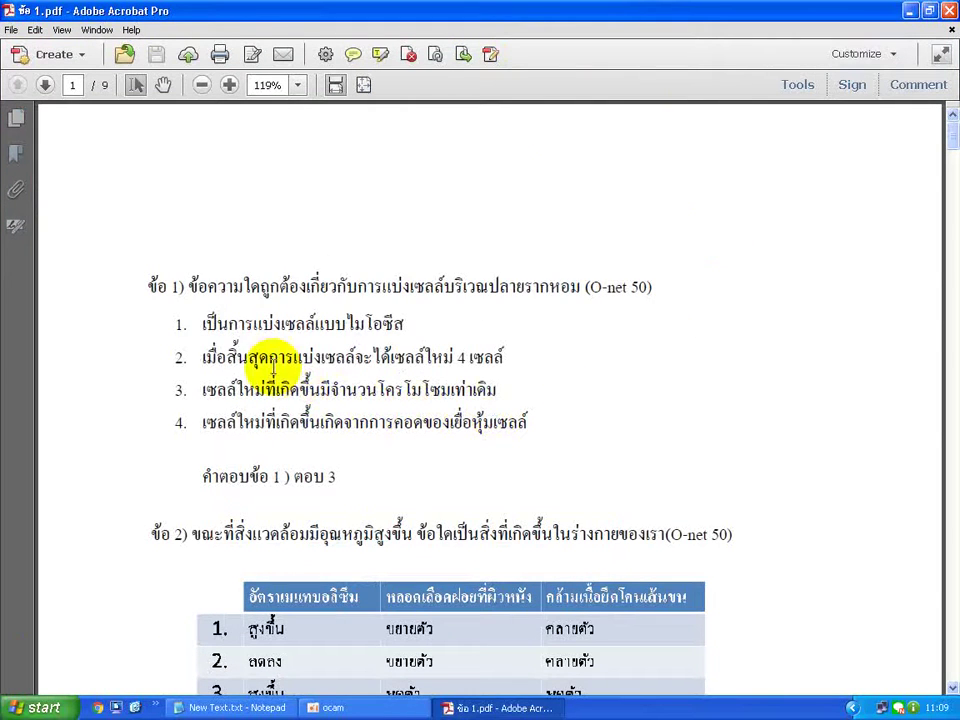
# - Try selecting question 1's text, then bring up the File menu
pyautogui.moveTo(188, 285); pyautogui.dragTo(527, 424)
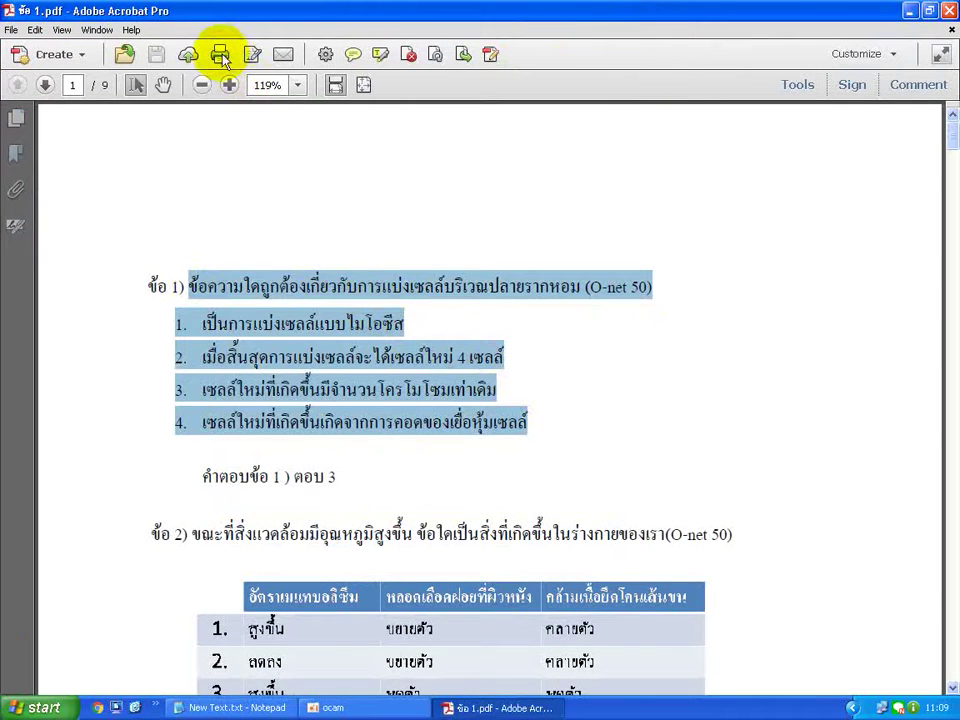
pyautogui.click(35, 29)
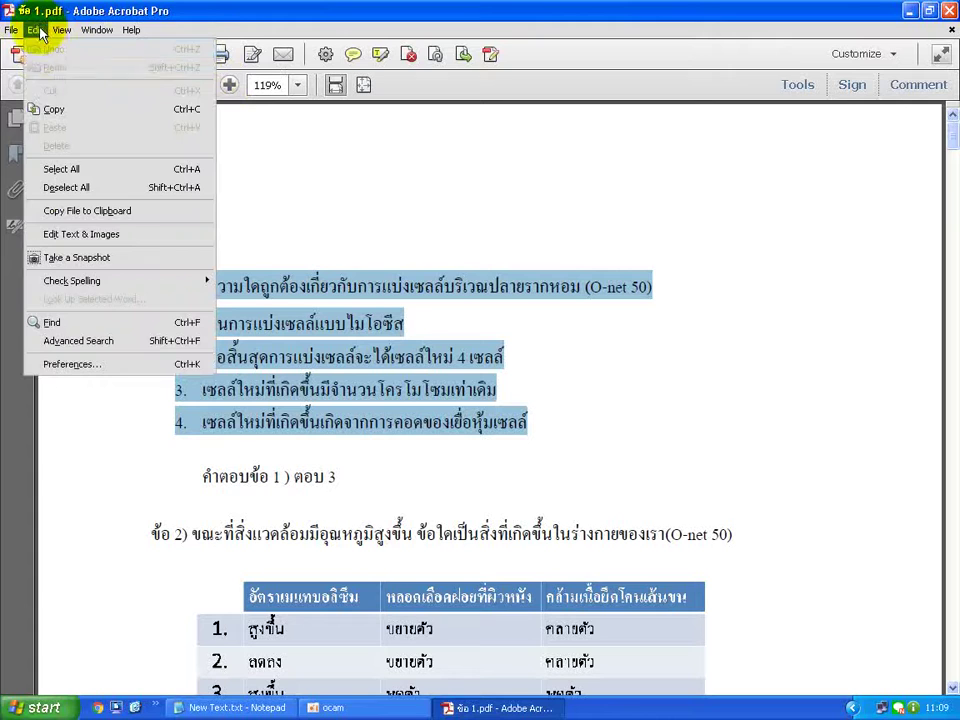
pyautogui.click(403, 287)
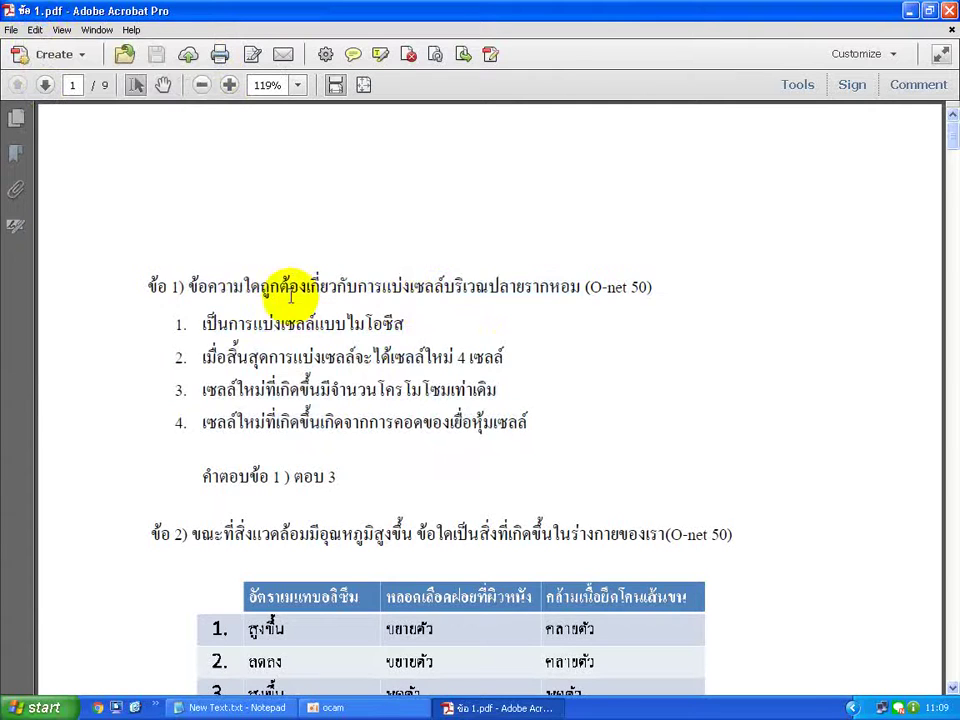
pyautogui.moveTo(148, 285); pyautogui.dragTo(228, 478)
pyautogui.rightClick(324, 290)
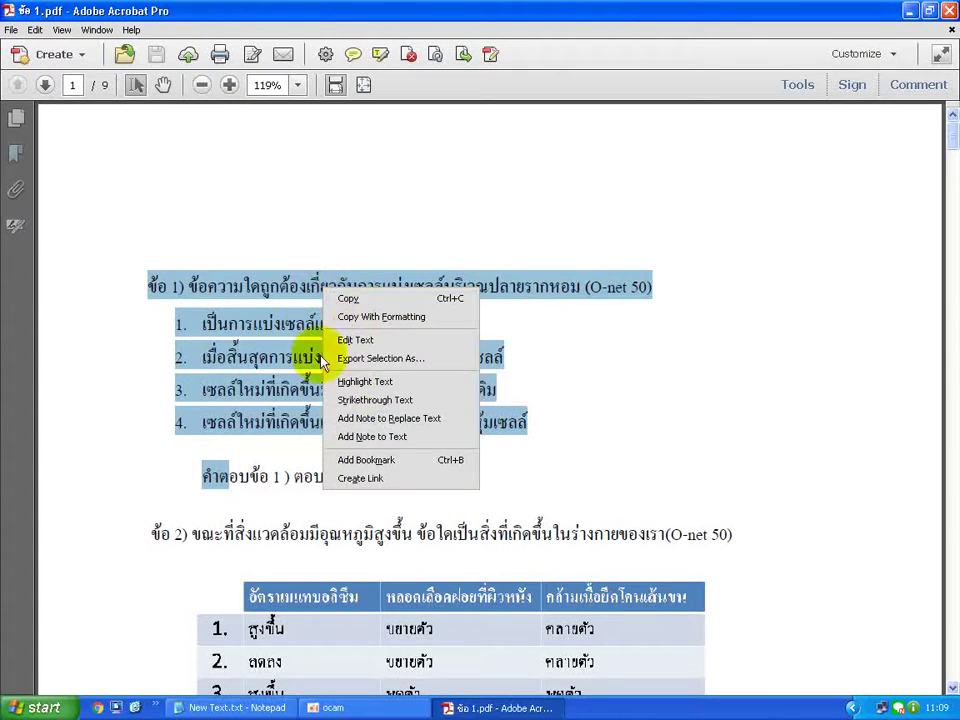
pyautogui.click(279, 240)
pyautogui.click(12, 30)
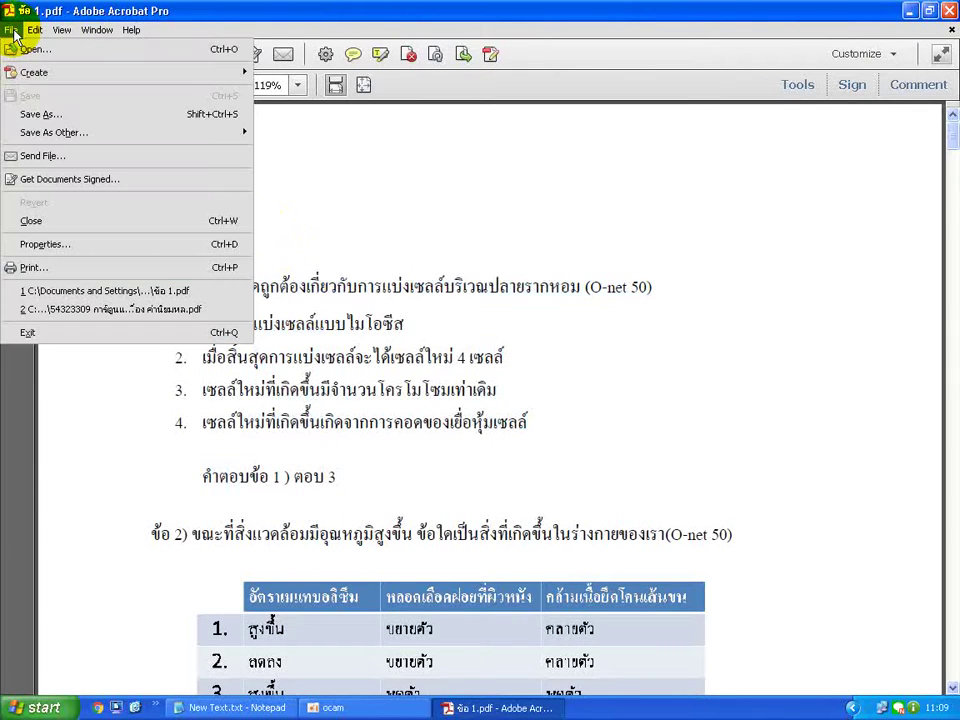
pyautogui.click(392, 208)
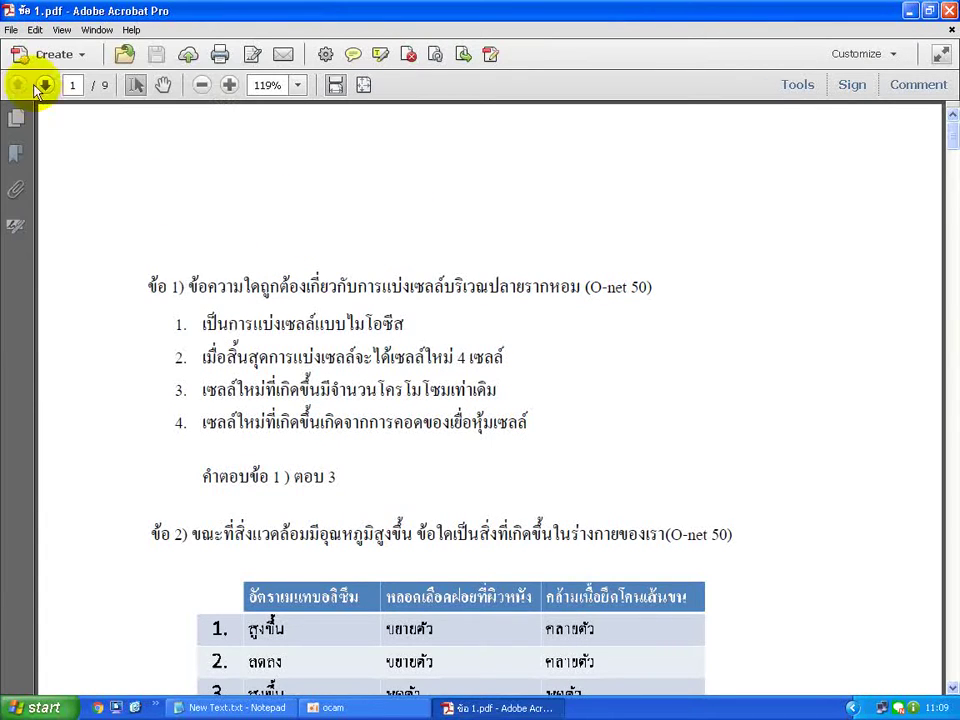
pyautogui.click(12, 30)
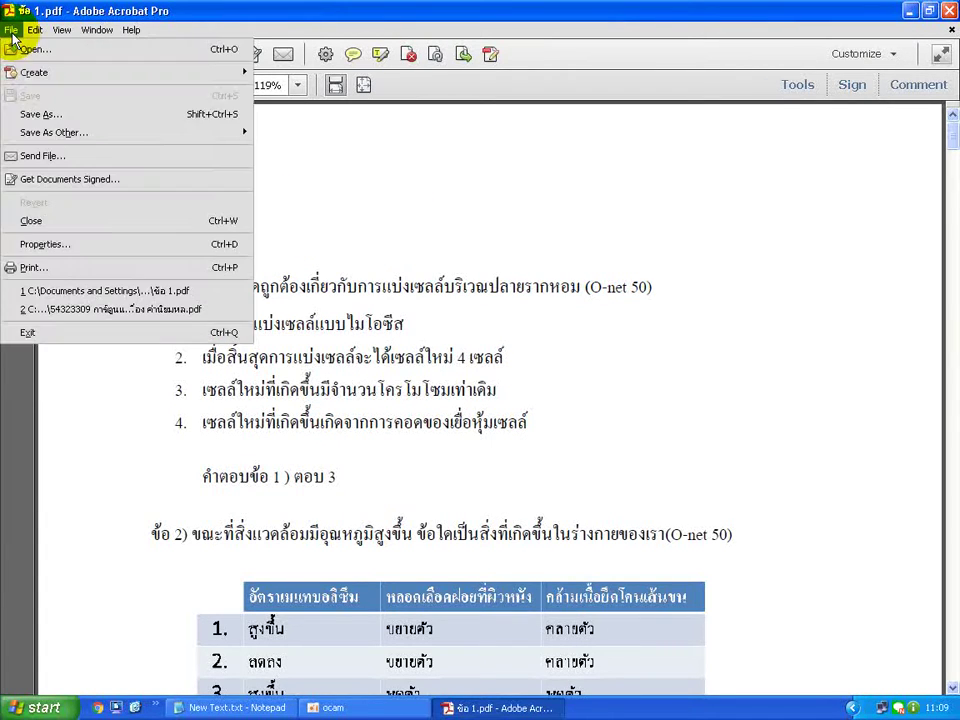
# - In document properties, choose Password Security and require a password to open the document
pyautogui.click(70, 252)
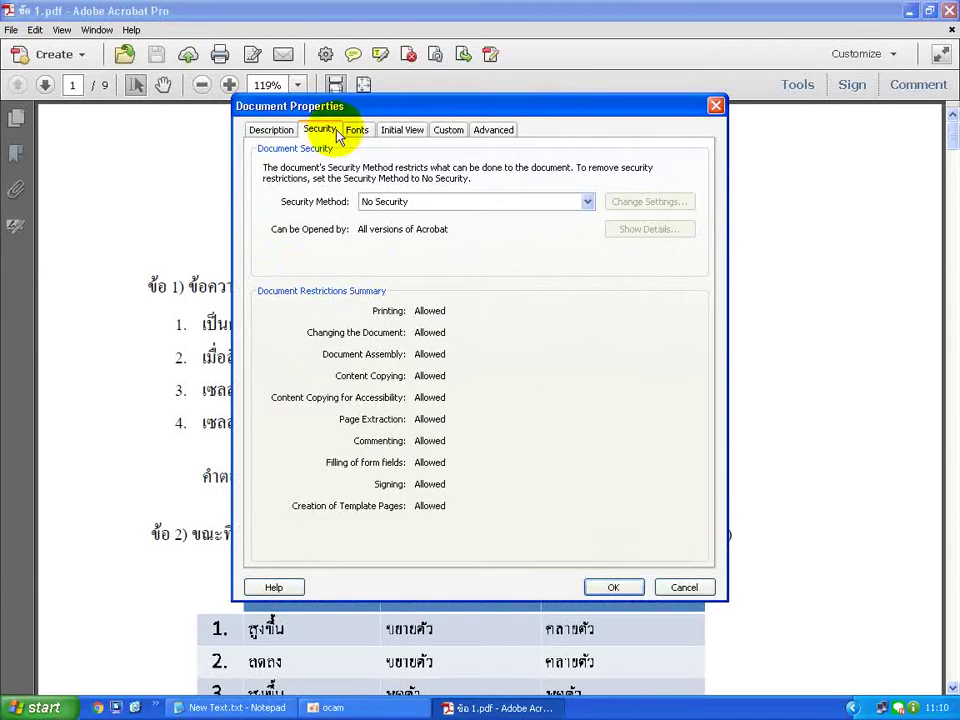
pyautogui.click(586, 202)
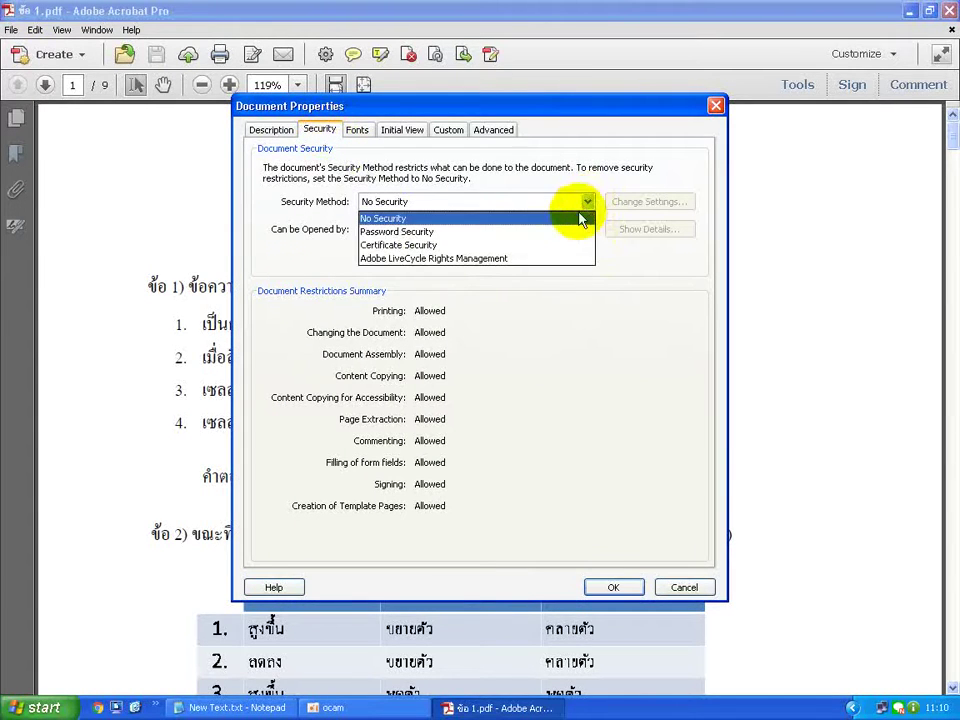
pyautogui.click(575, 236)
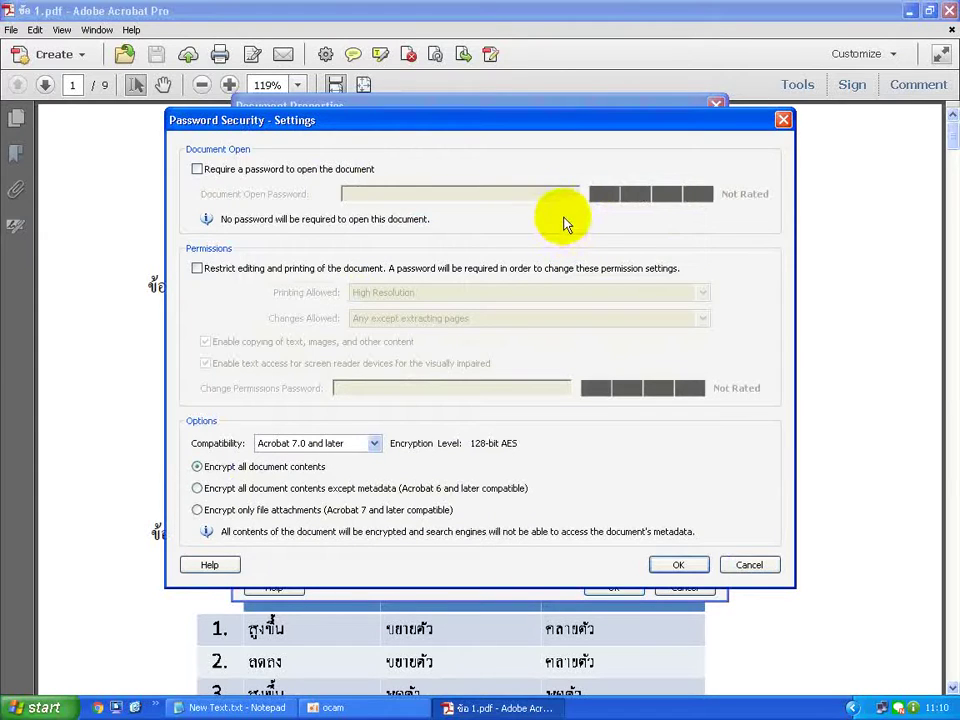
pyautogui.click(197, 170)
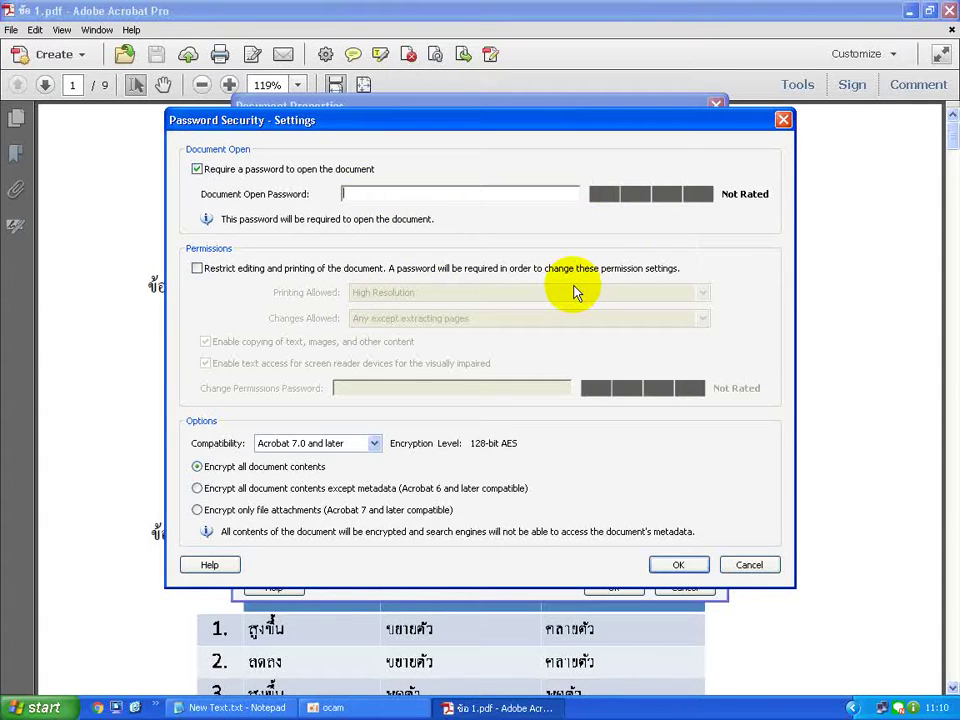
# - Enter and confirm the document open password, acknowledging the notice about saving security settings
pyautogui.write('1')
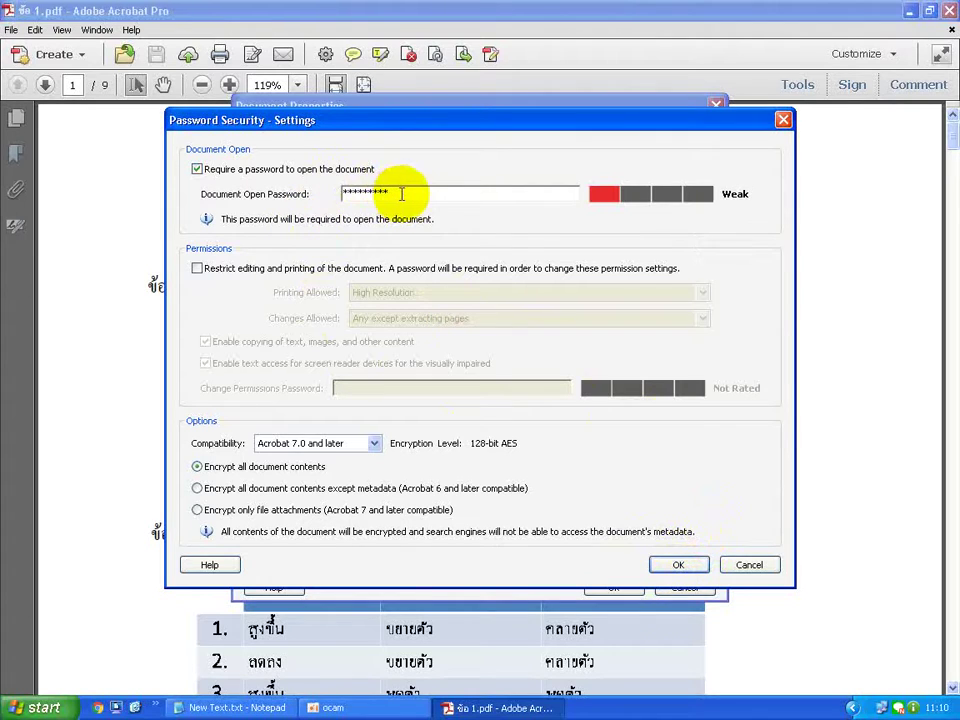
pyautogui.click(679, 567)
pyautogui.write('*')
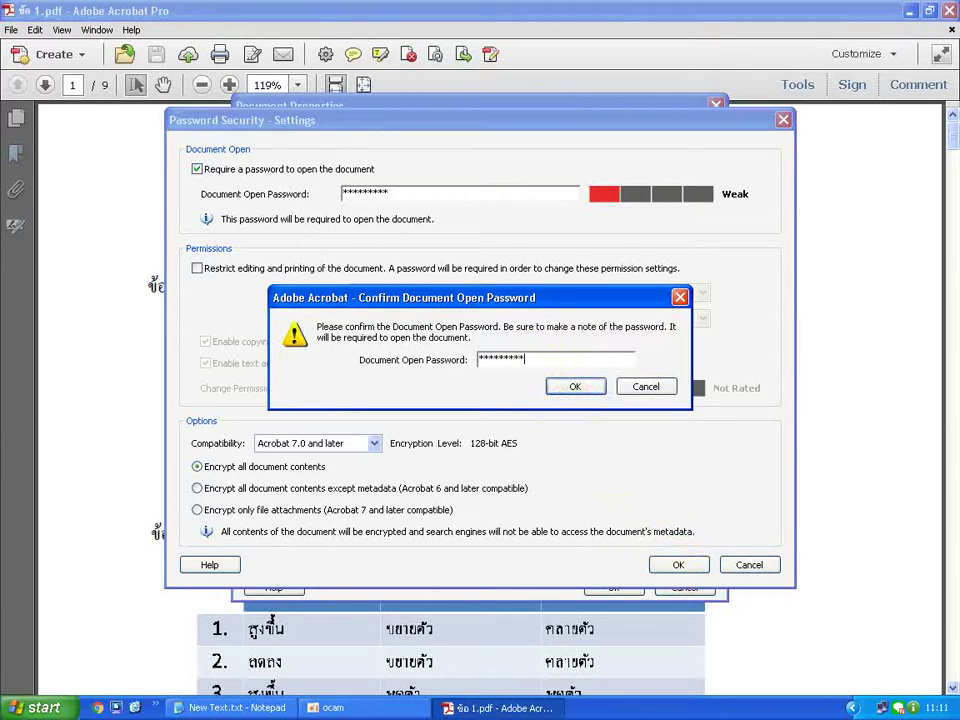
pyautogui.click(592, 386)
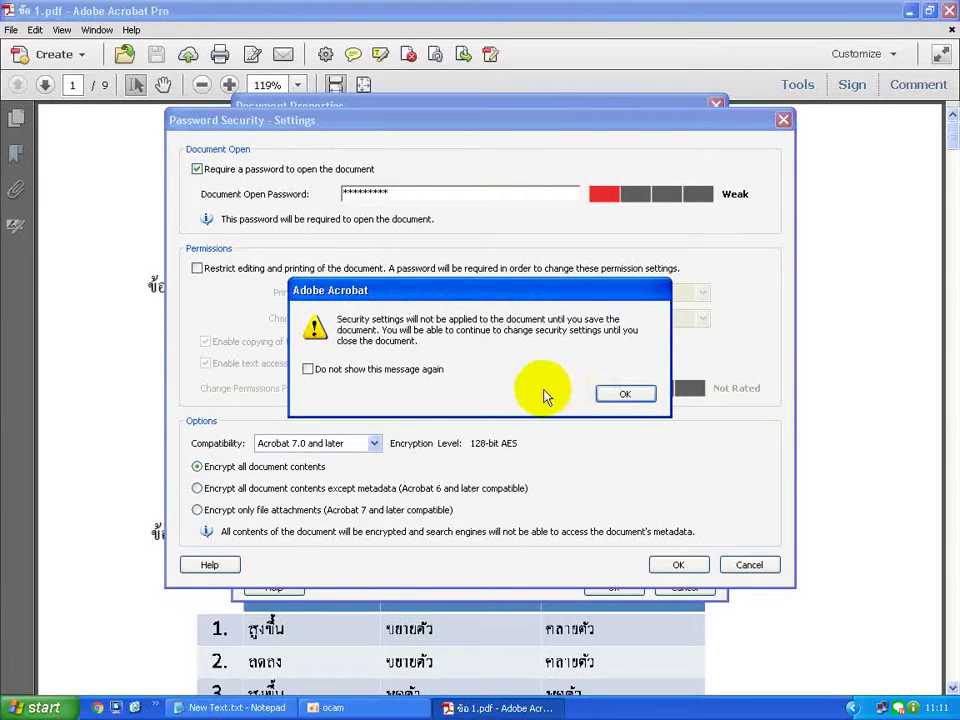
pyautogui.click(622, 395)
# - Apply the security settings, close and save ข้อ 1.pdf, then reopen it from the desktop
pyautogui.click(627, 590)
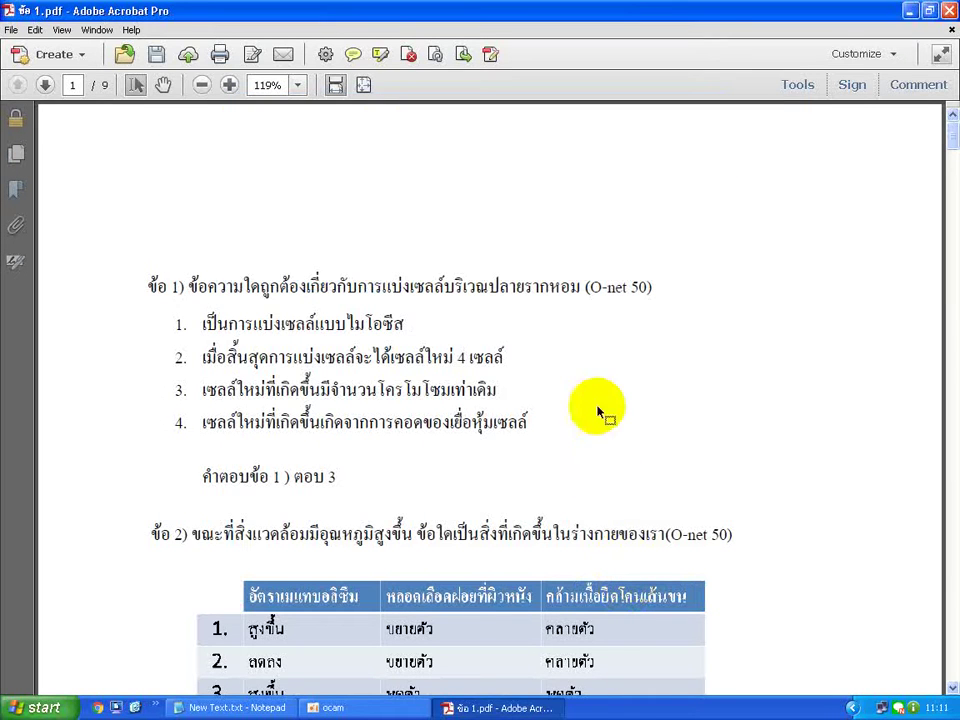
pyautogui.click(950, 11)
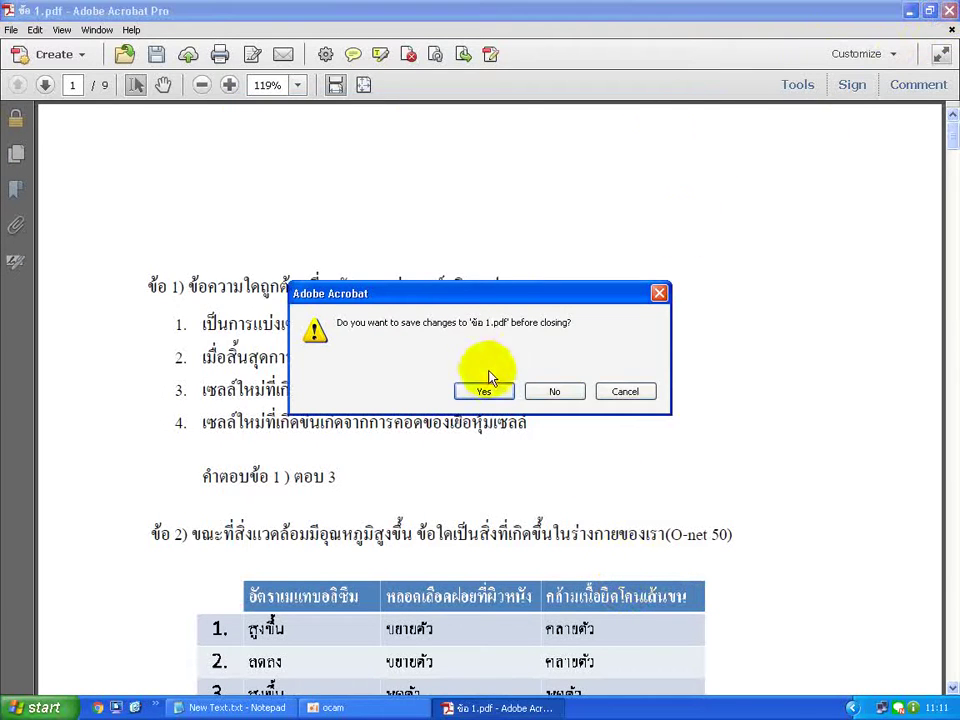
pyautogui.click(492, 398)
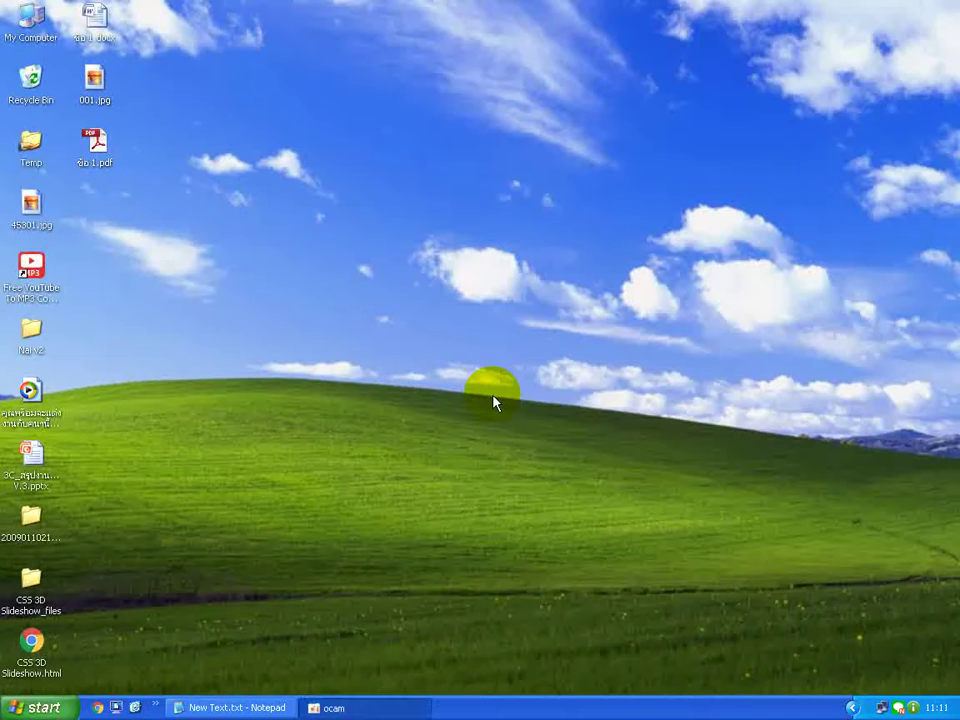
pyautogui.doubleClick(105, 155)
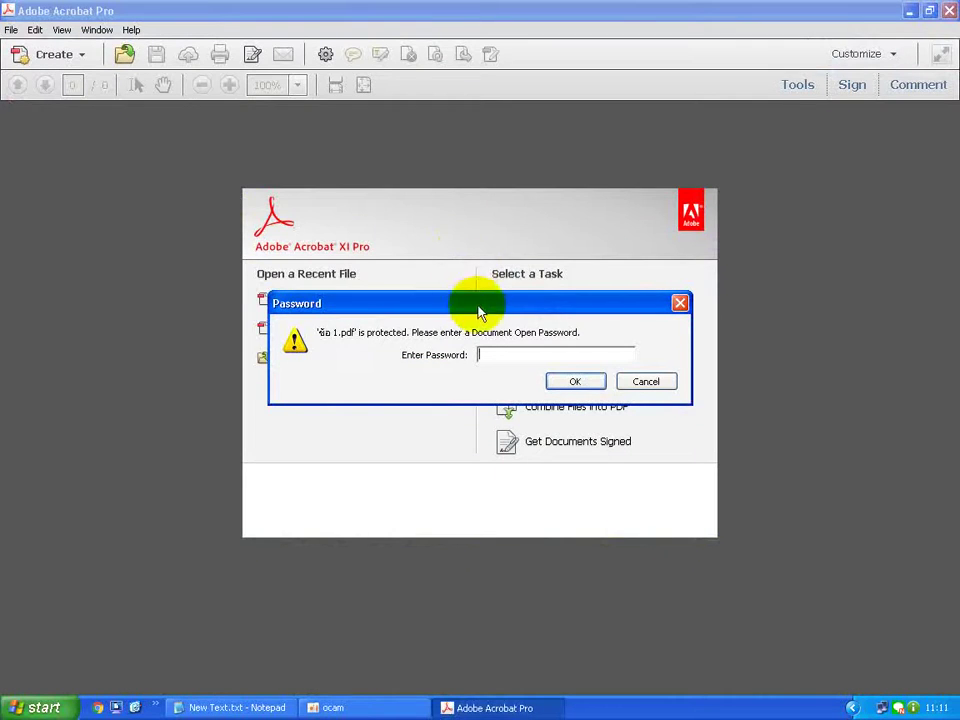
# - Submit a wrong password, dismiss the rejection, then enter the correct open password
pyautogui.moveTo(467, 302); pyautogui.dragTo(436, 175)
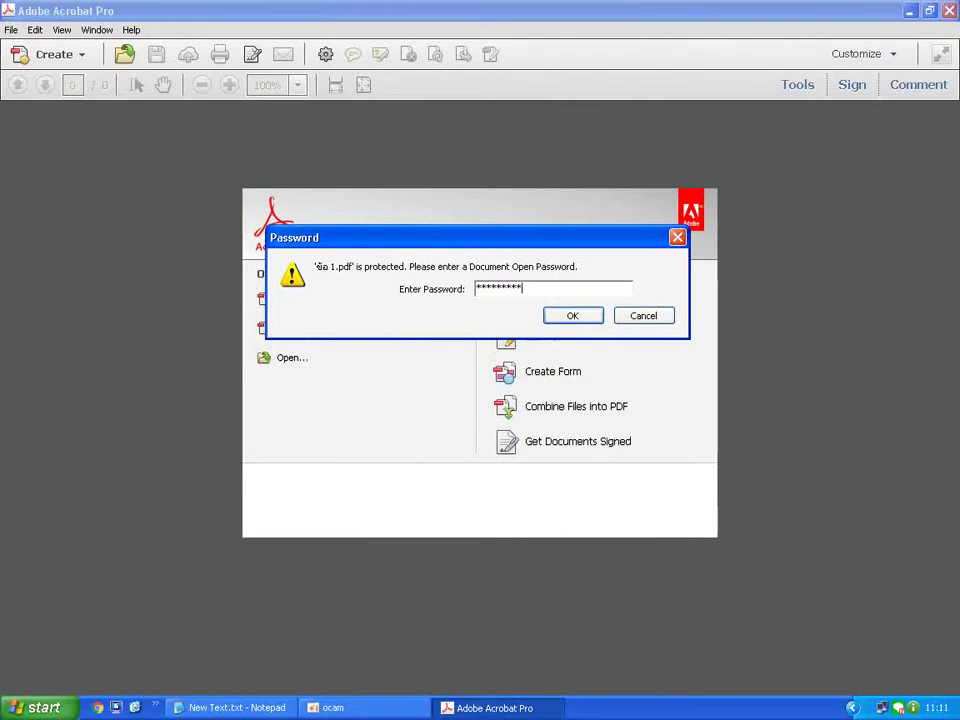
pyautogui.press('Return')
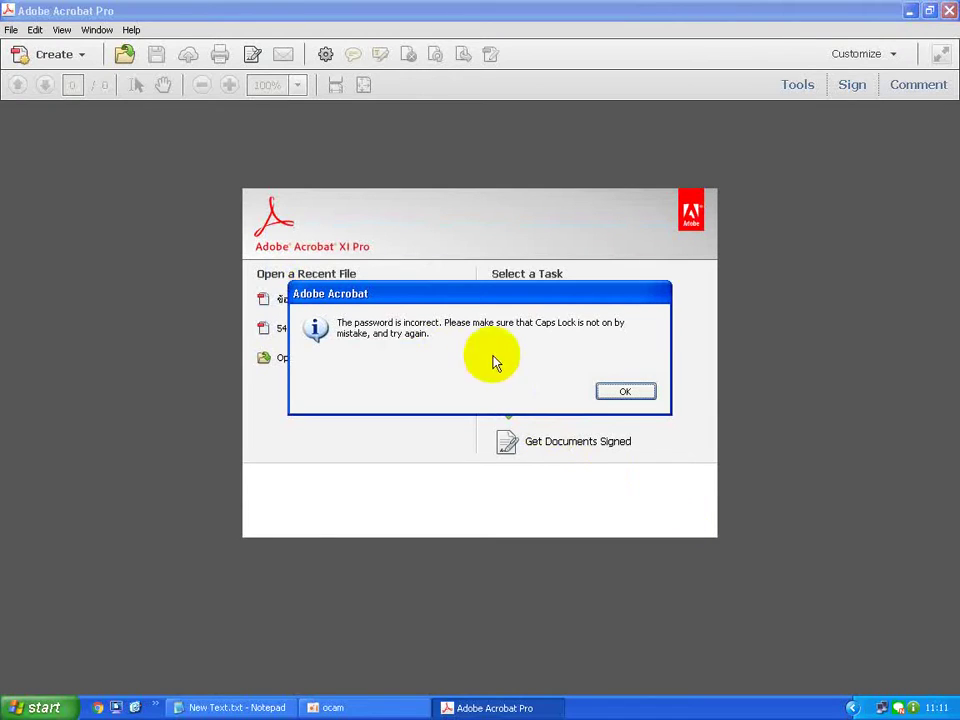
pyautogui.click(626, 393)
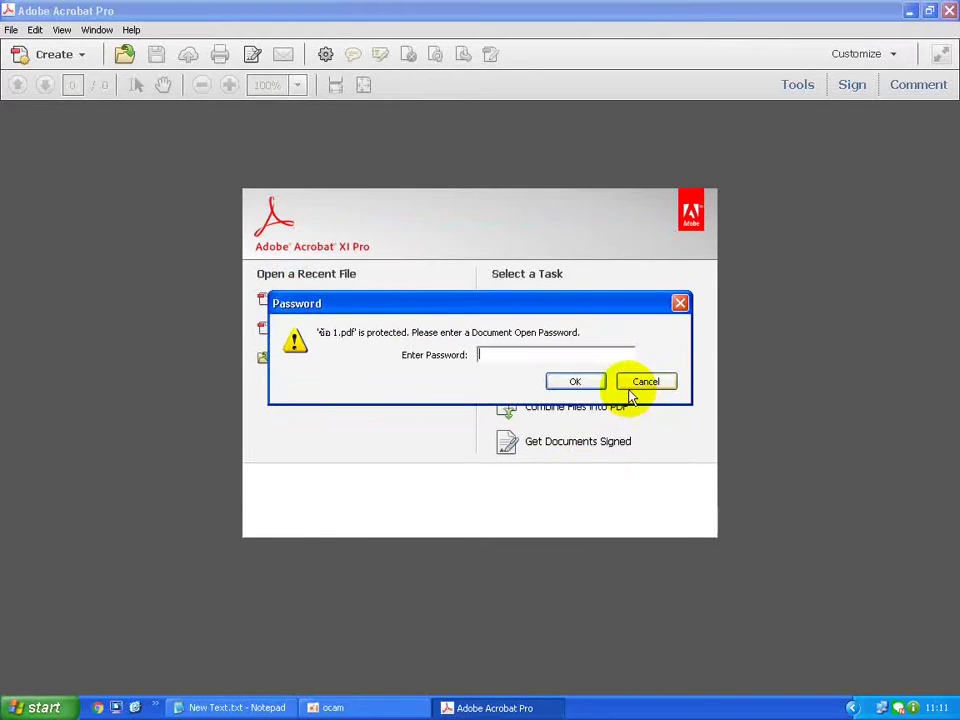
pyautogui.write('1')
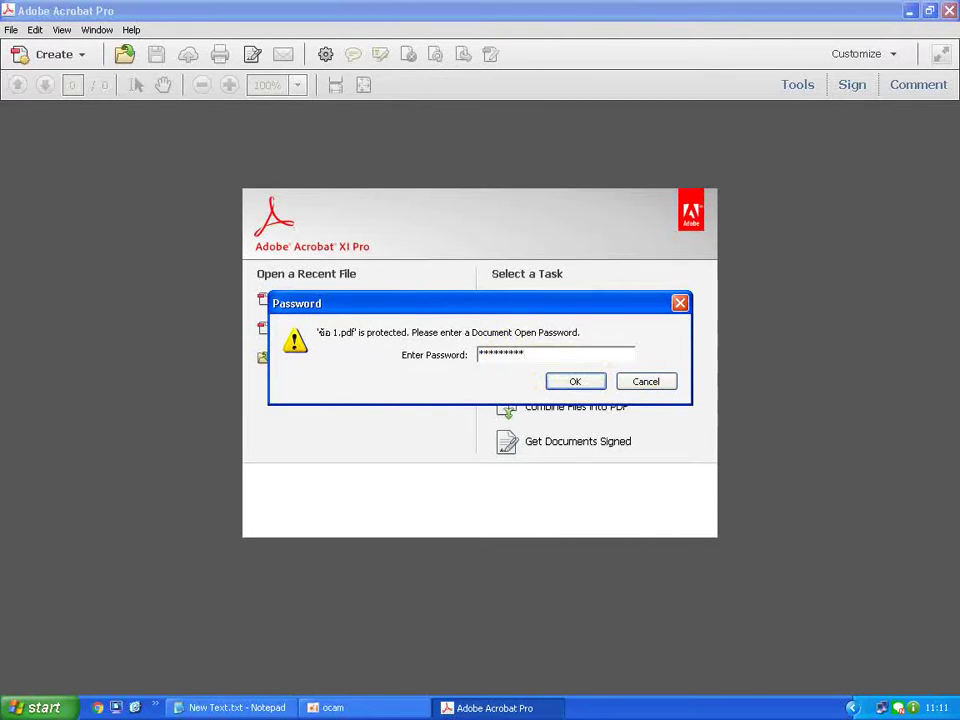
pyautogui.click(583, 385)
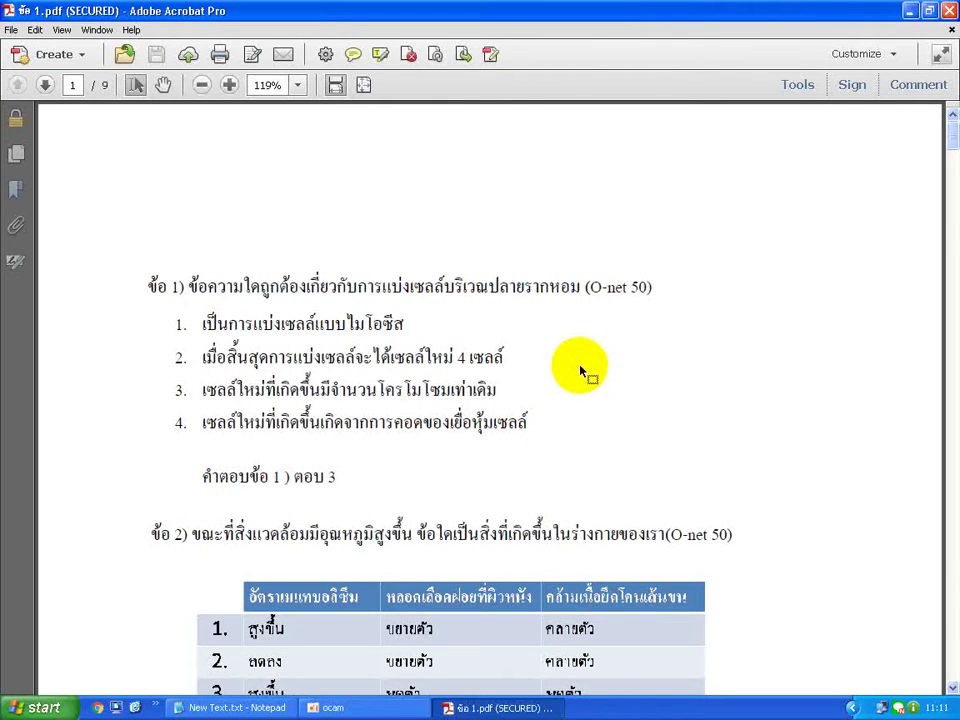
# - Test selecting and right-clicking question 1's text and answers in the secured PDF
pyautogui.moveTo(139, 283); pyautogui.dragTo(529, 454)
pyautogui.click(557, 340)
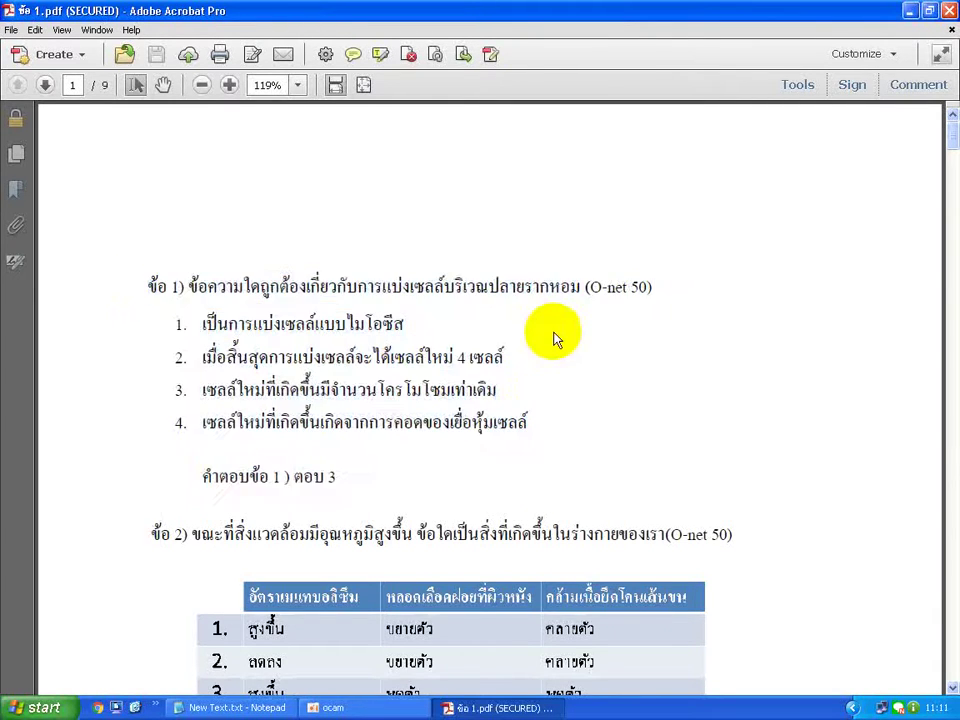
pyautogui.moveTo(226, 283); pyautogui.dragTo(538, 454)
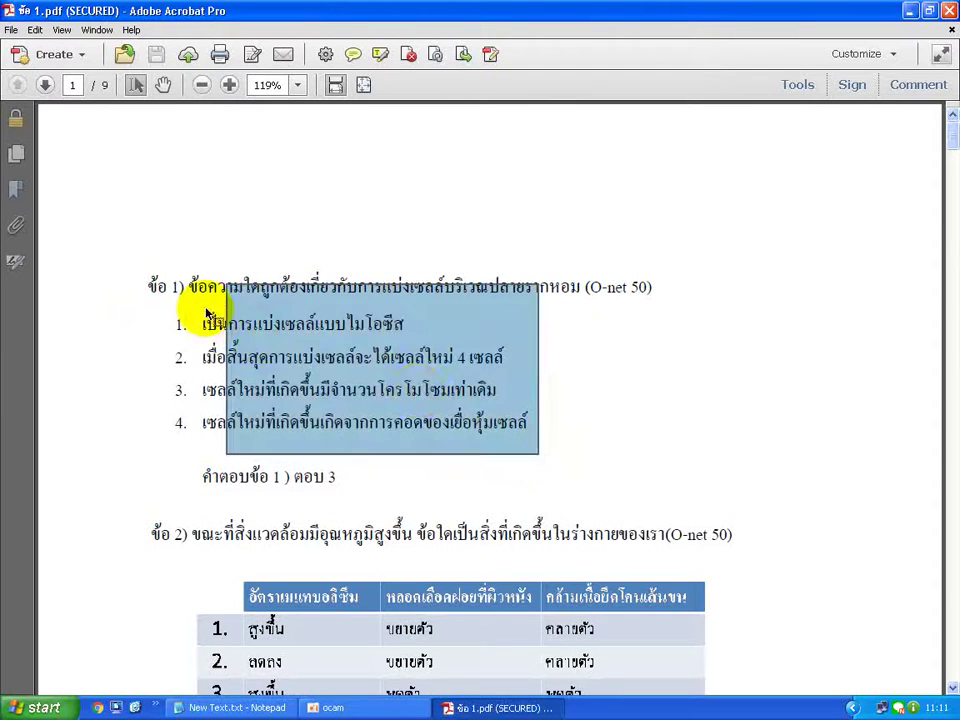
pyautogui.moveTo(171, 279)
pyautogui.mouseDown()
pyautogui.moveTo(529, 428)
pyautogui.moveTo(148, 245)
pyautogui.moveTo(527, 424)
pyautogui.mouseUp()
pyautogui.click(153, 284)
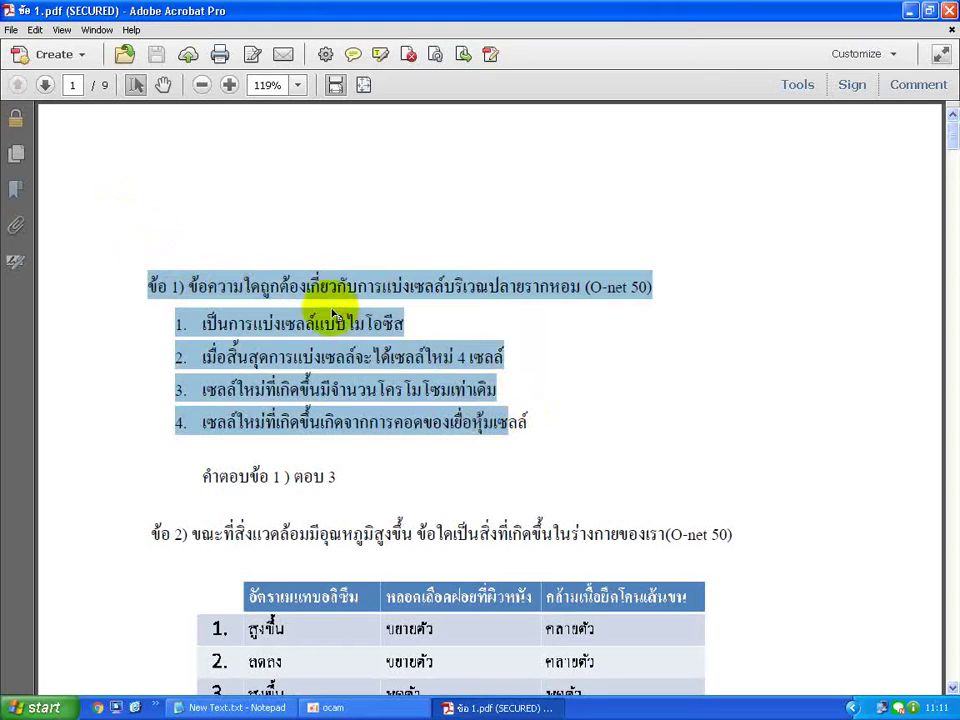
pyautogui.rightClick(317, 287)
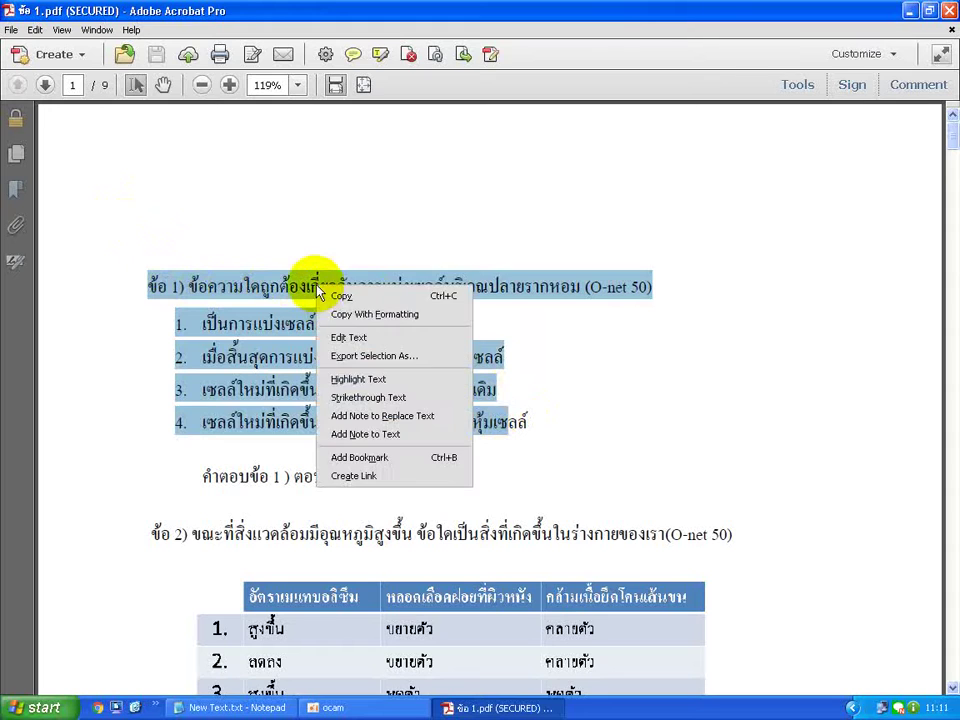
pyautogui.click(272, 322)
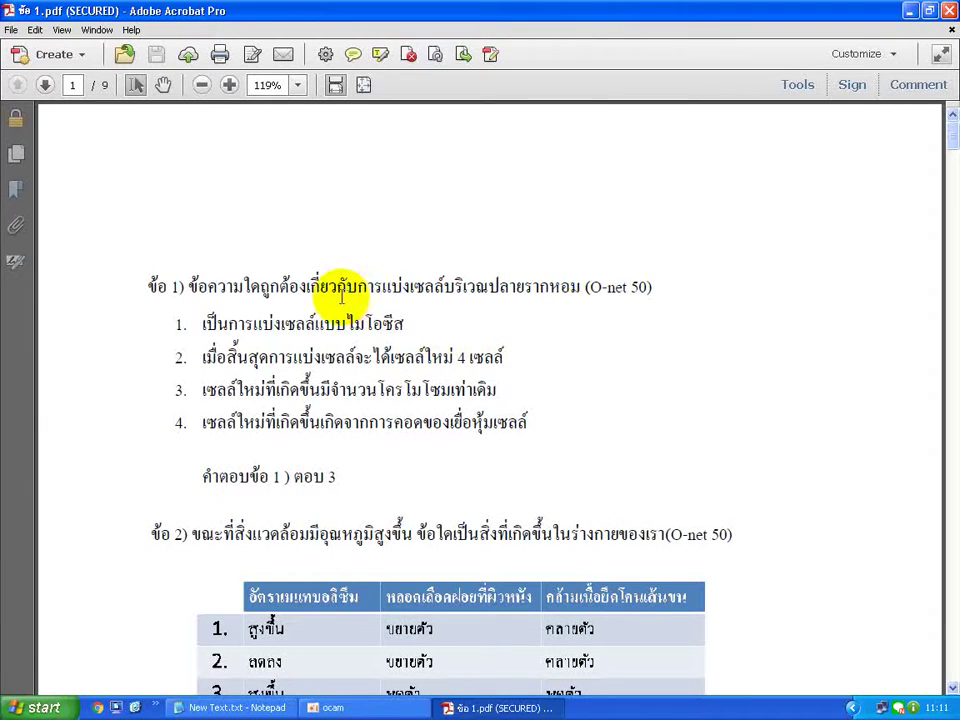
# - Select portions of question 1's heading and first item, then clear the selection
pyautogui.moveTo(148, 286)
pyautogui.mouseDown()
pyautogui.moveTo(299, 291)
pyautogui.moveTo(542, 413)
pyautogui.mouseUp()
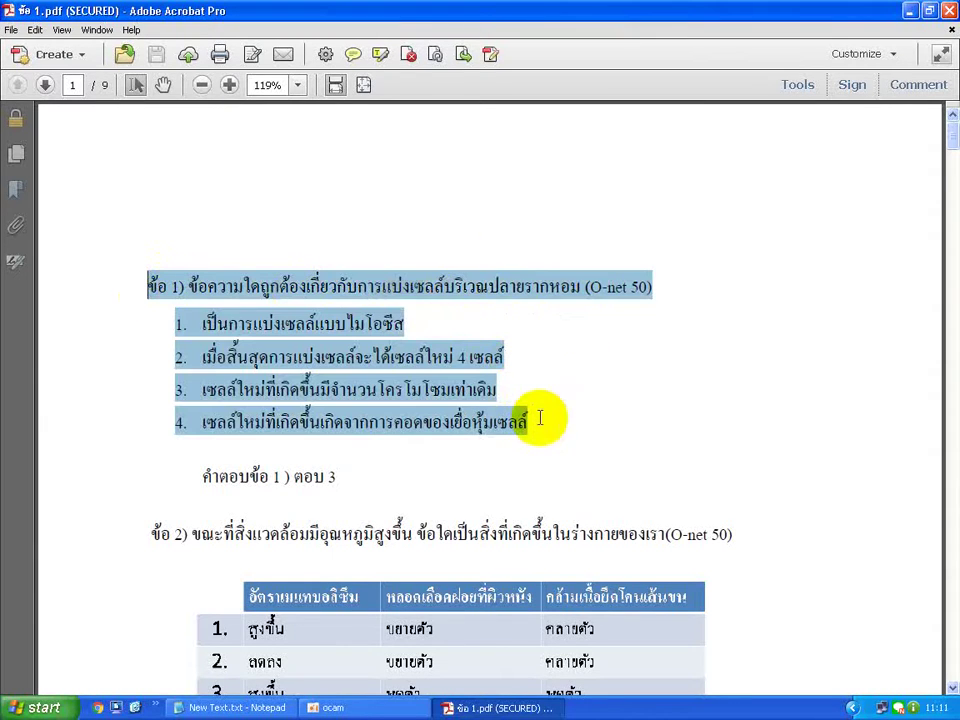
pyautogui.click(531, 338)
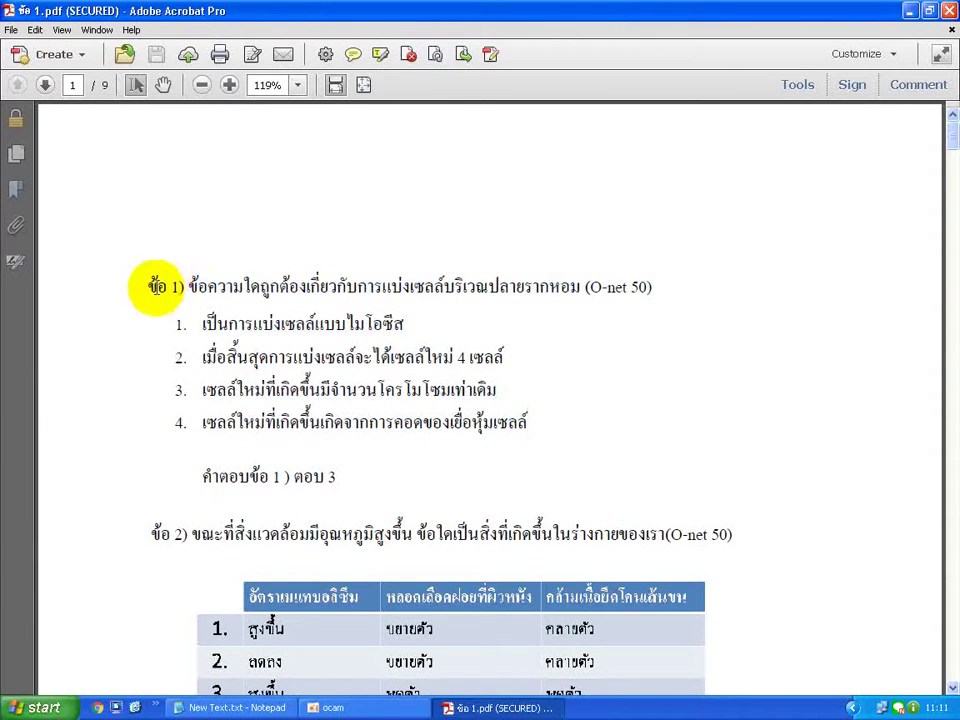
pyautogui.moveTo(150, 286); pyautogui.dragTo(402, 322)
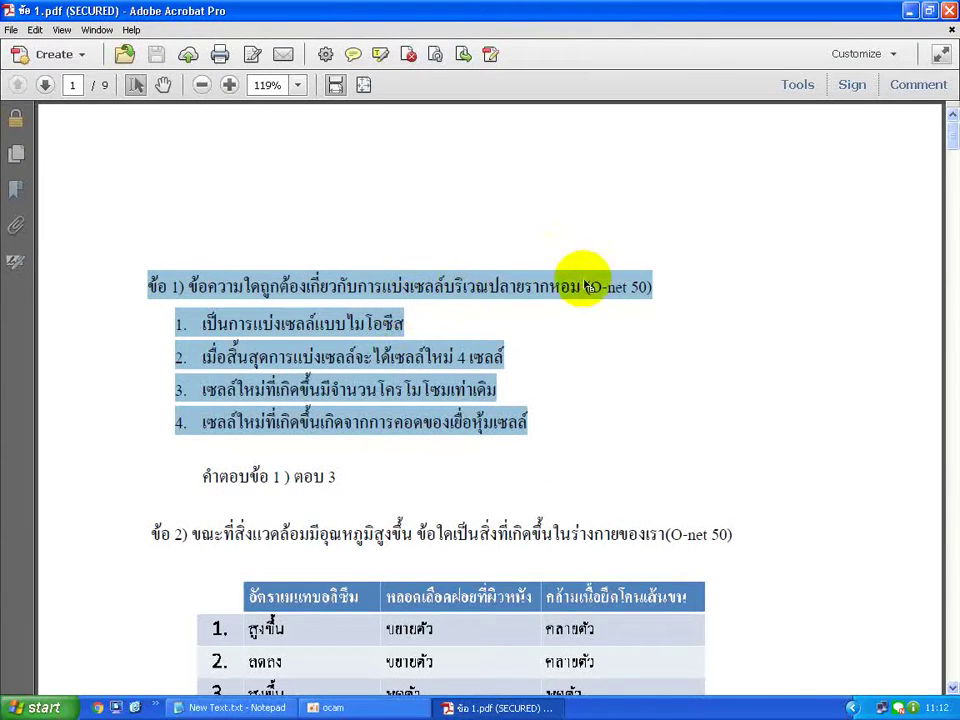
pyautogui.click(418, 287)
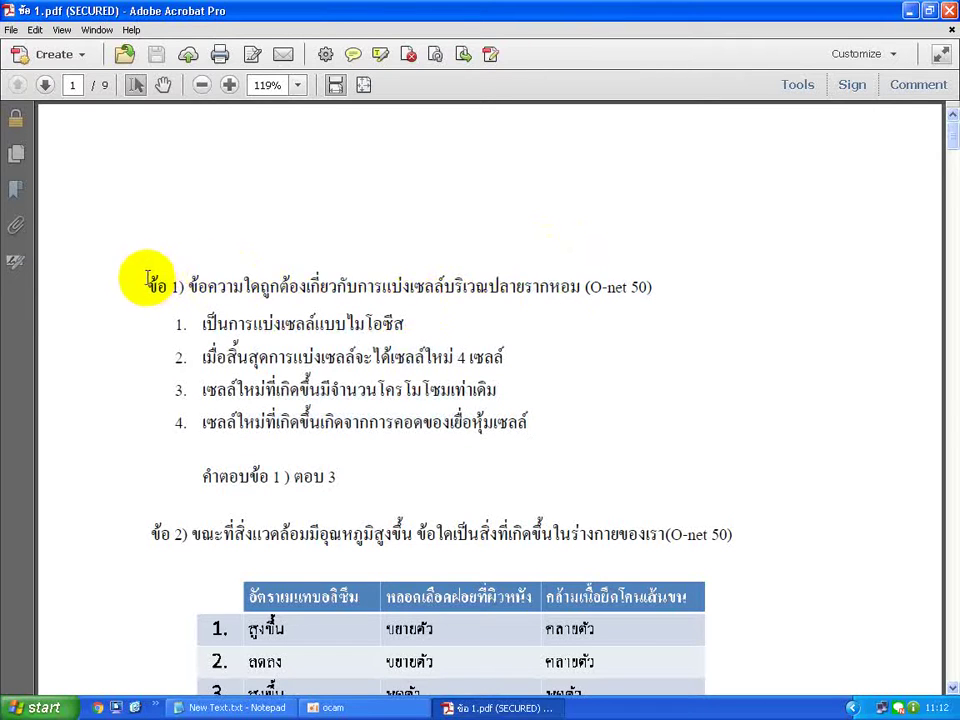
pyautogui.moveTo(145, 285); pyautogui.dragTo(648, 285)
pyautogui.click(422, 348)
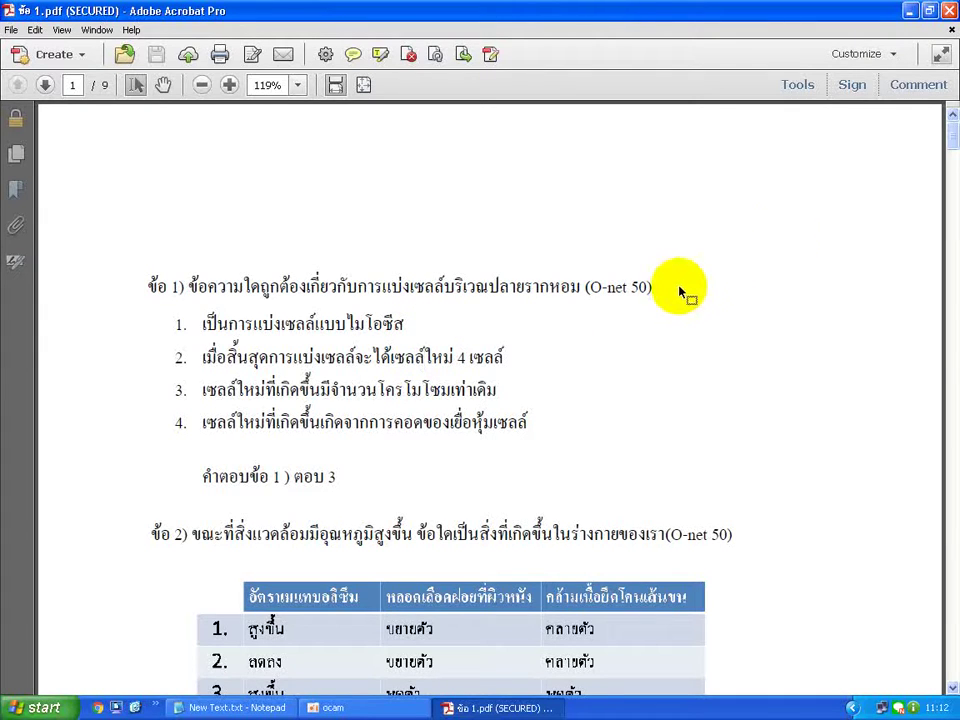
pyautogui.click(948, 16)
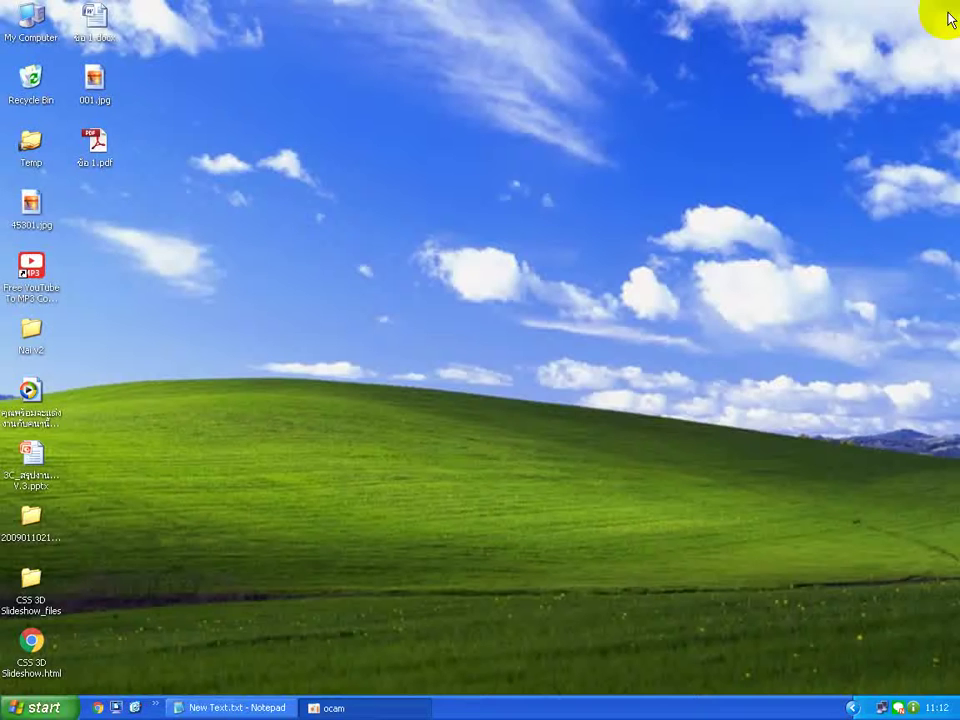
pyautogui.rightClick(96, 157)
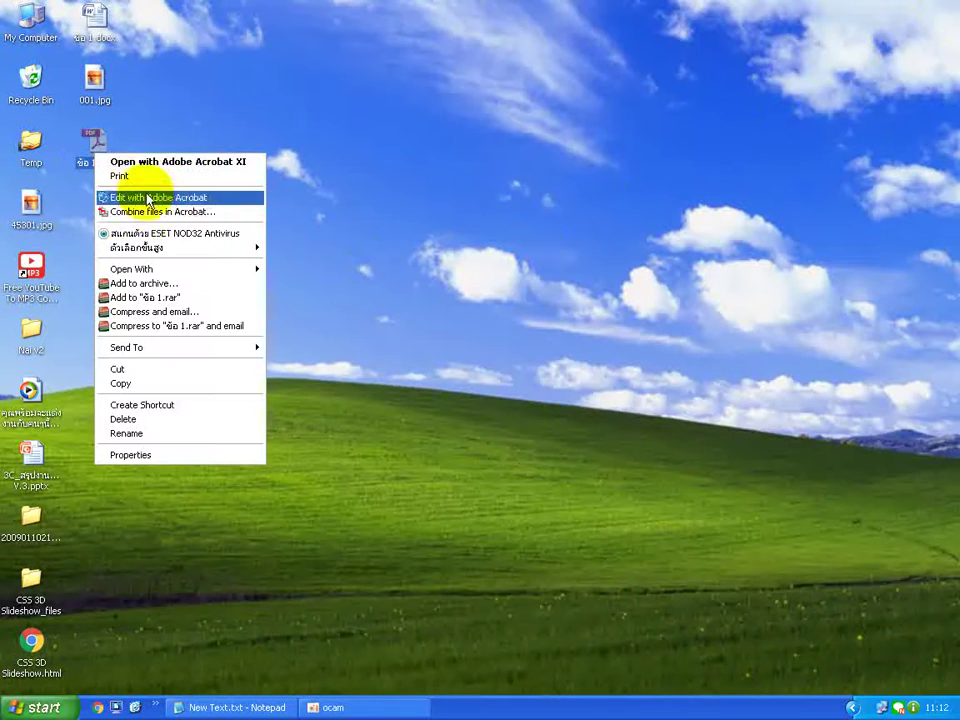
pyautogui.moveTo(208, 270)
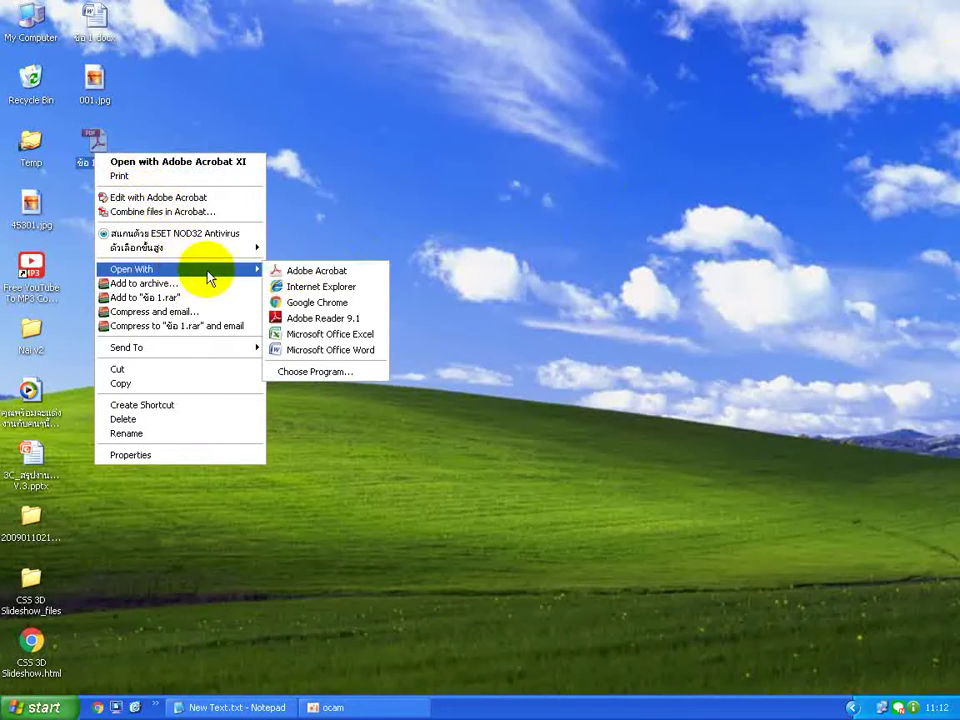
pyautogui.click(300, 302)
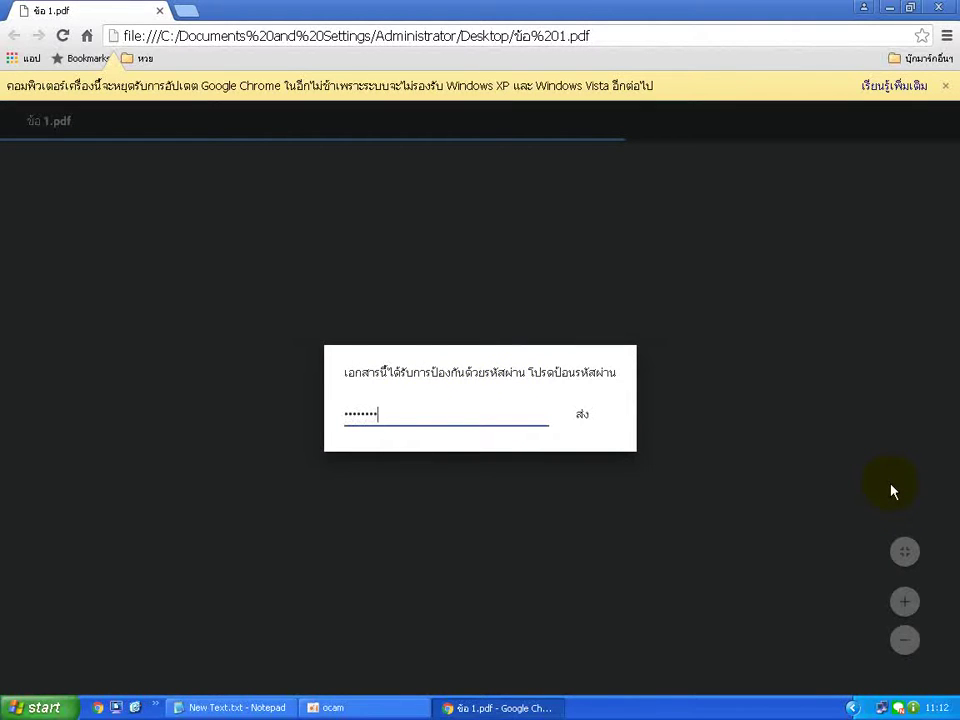
pyautogui.click(582, 415)
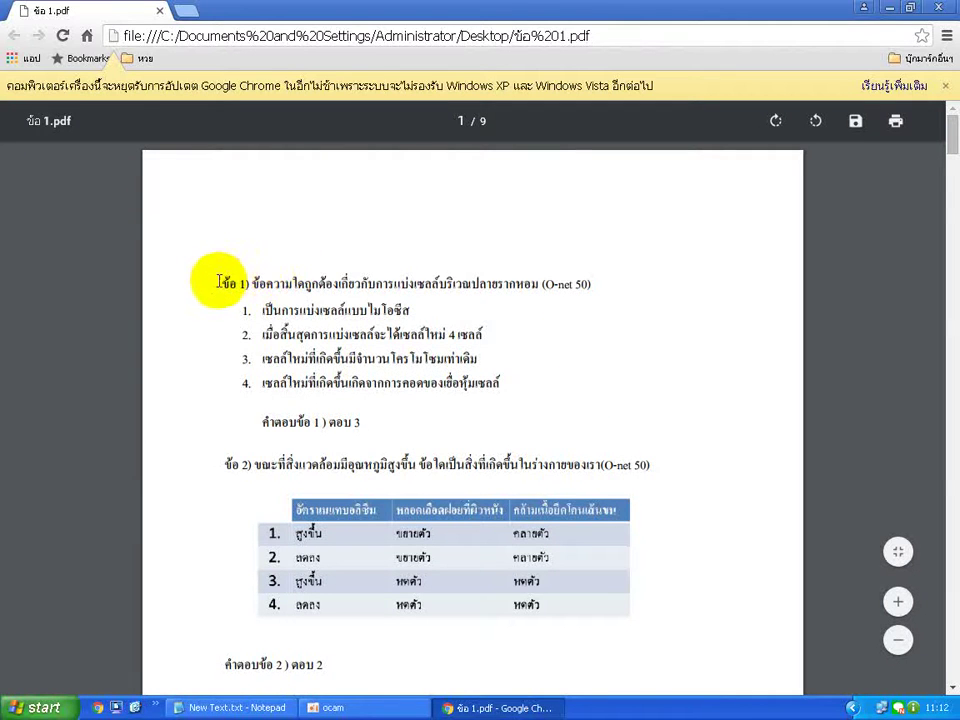
pyautogui.moveTo(223, 280); pyautogui.dragTo(480, 410)
pyautogui.click(512, 355)
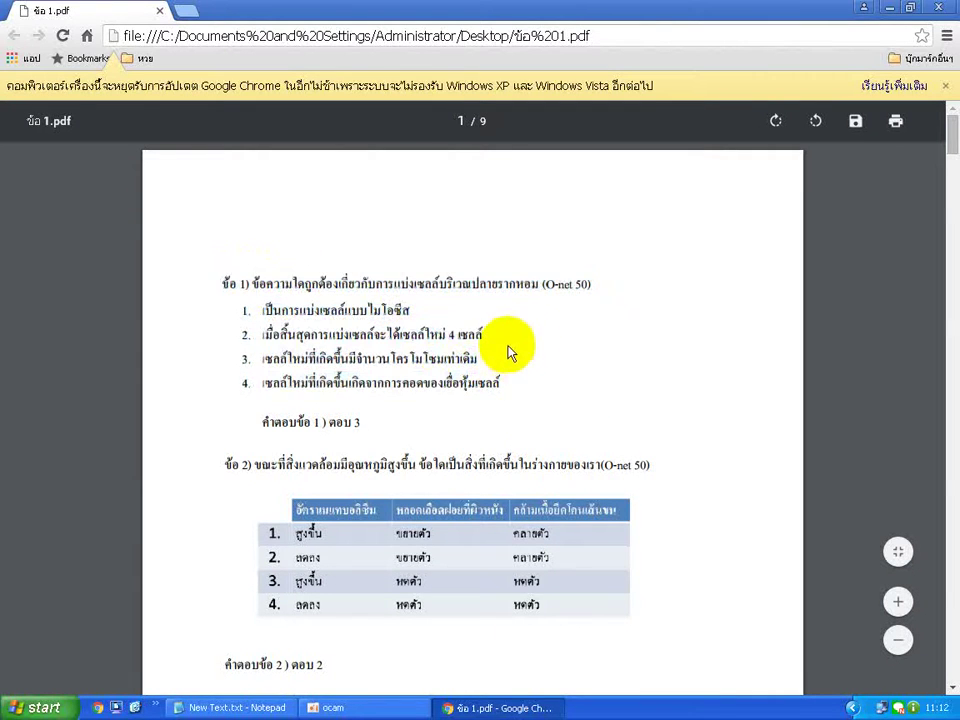
pyautogui.scroll(-5, 540, 354)
pyautogui.scroll(-7, 597, 400)
pyautogui.scroll(6, 597, 395)
pyautogui.scroll(4, 598, 390)
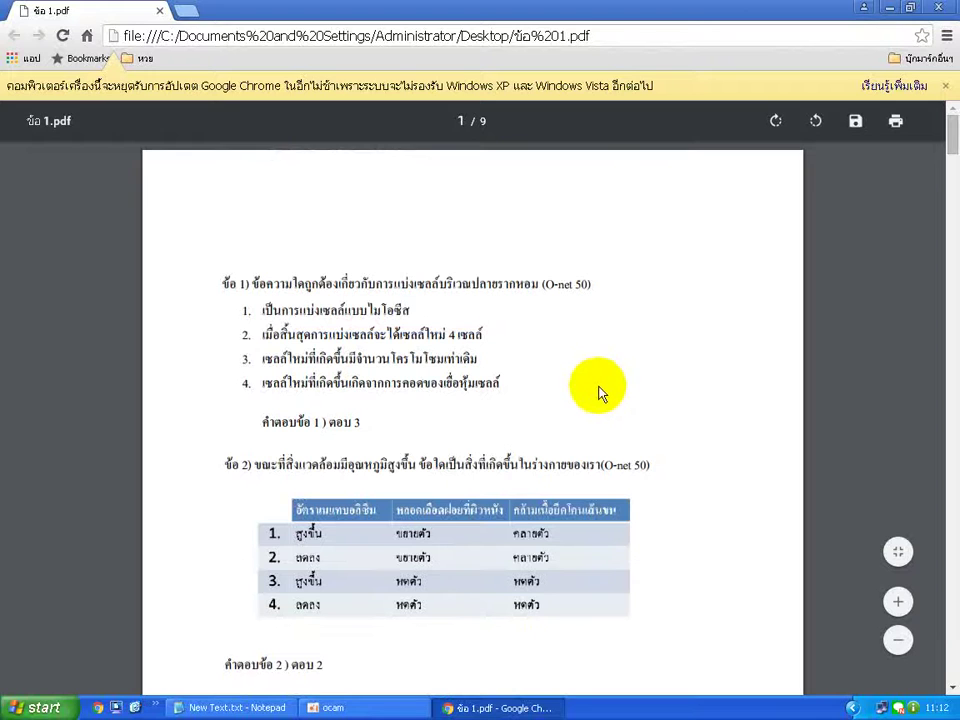
# - Close Chrome, restore Notepad, and select the word PDF on the second title line
pyautogui.click(938, 8)
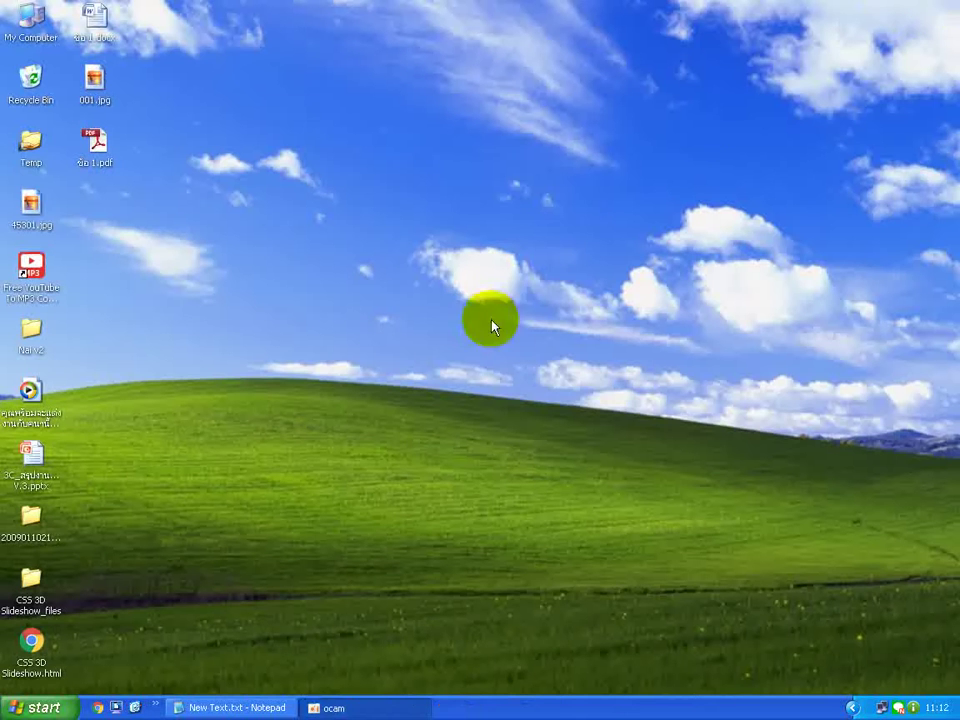
pyautogui.click(284, 716)
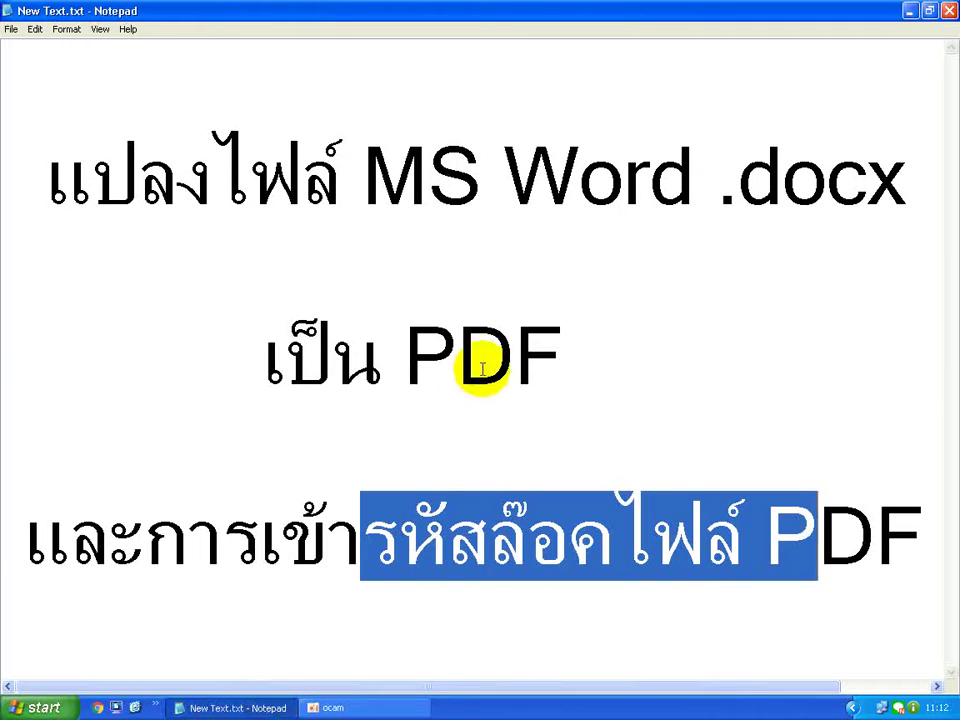
pyautogui.click(480, 363)
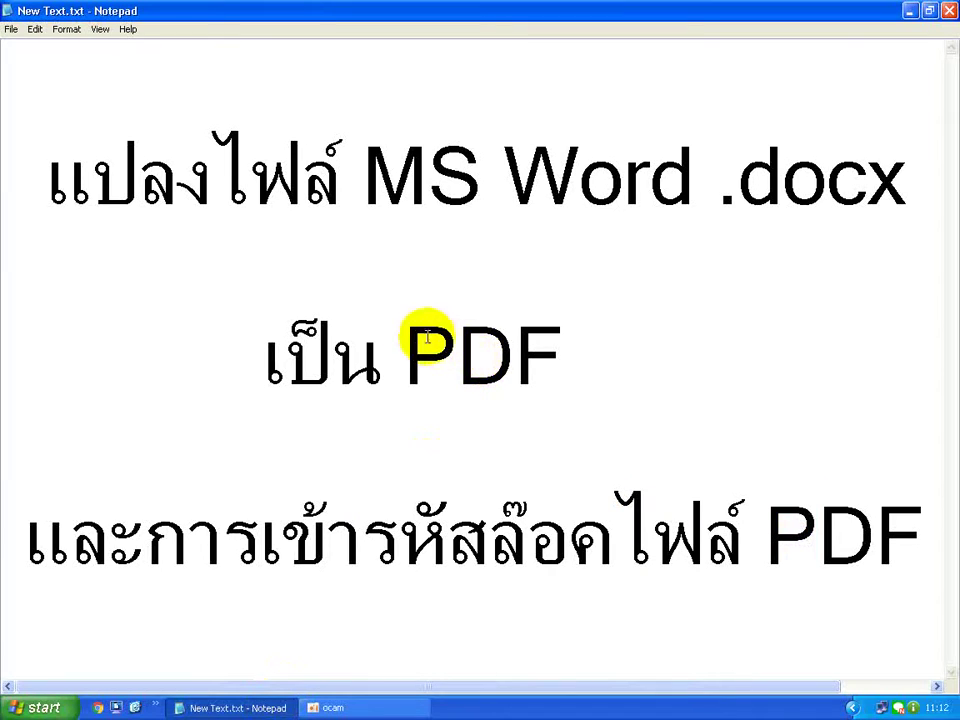
pyautogui.moveTo(406, 340); pyautogui.dragTo(562, 335)
pyautogui.click(417, 271)
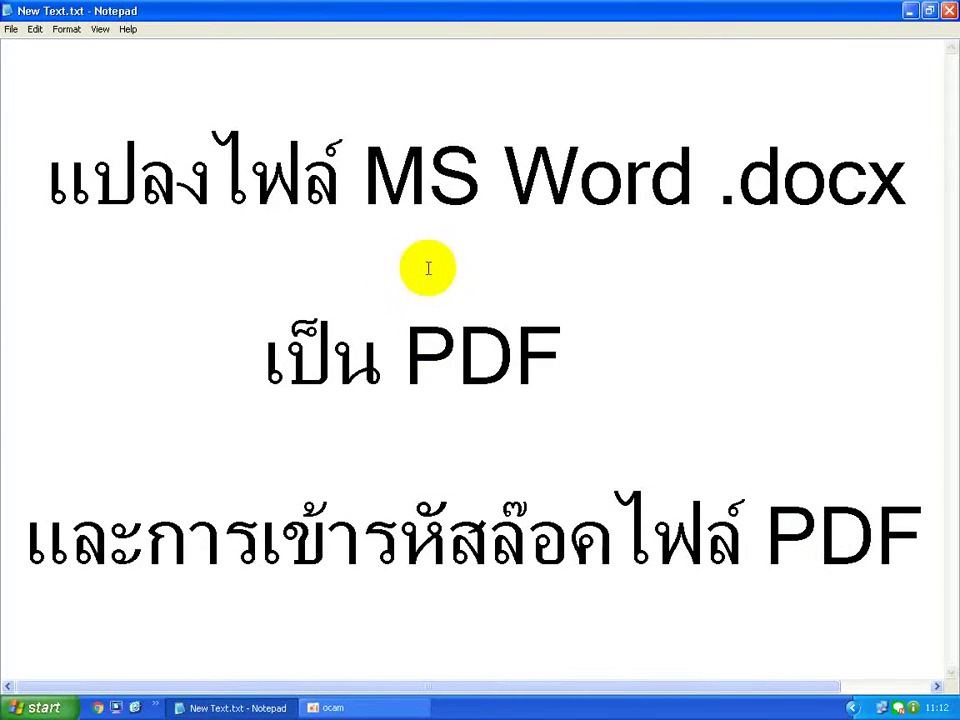
# - Select parts of the first title line, including the words MS Word
pyautogui.moveTo(47, 180); pyautogui.dragTo(580, 178)
pyautogui.click(580, 185)
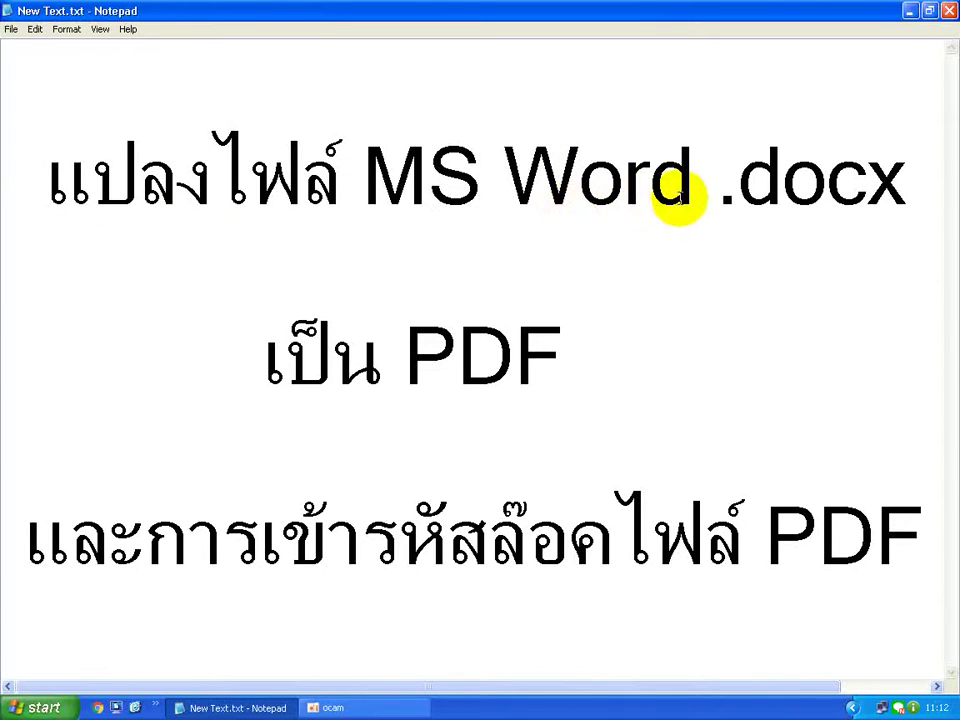
pyautogui.moveTo(363, 160); pyautogui.dragTo(686, 160)
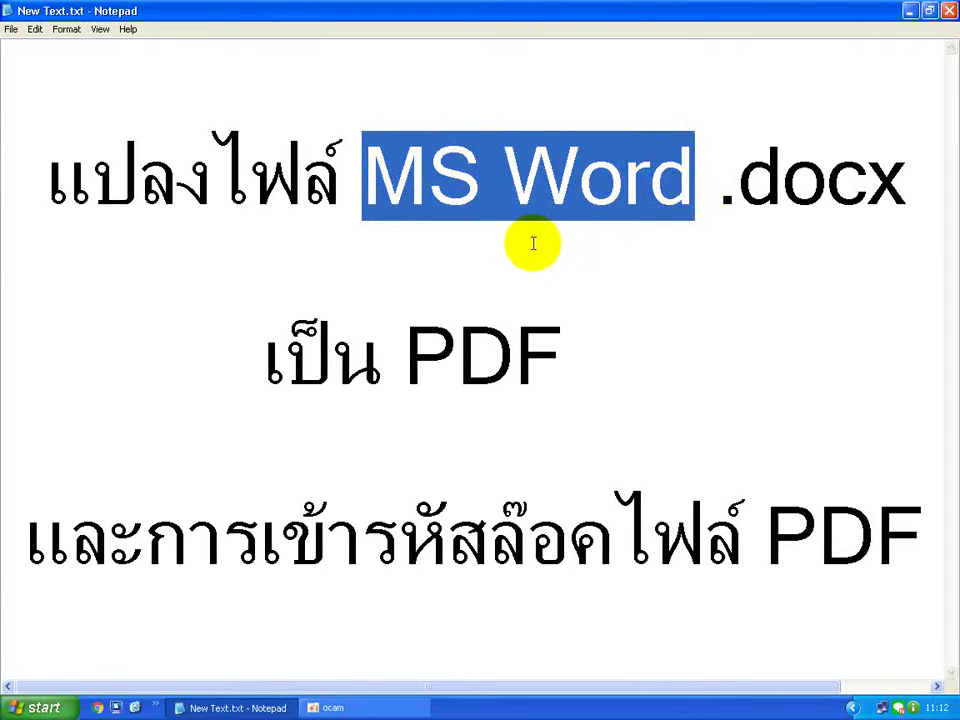
pyautogui.click(505, 185)
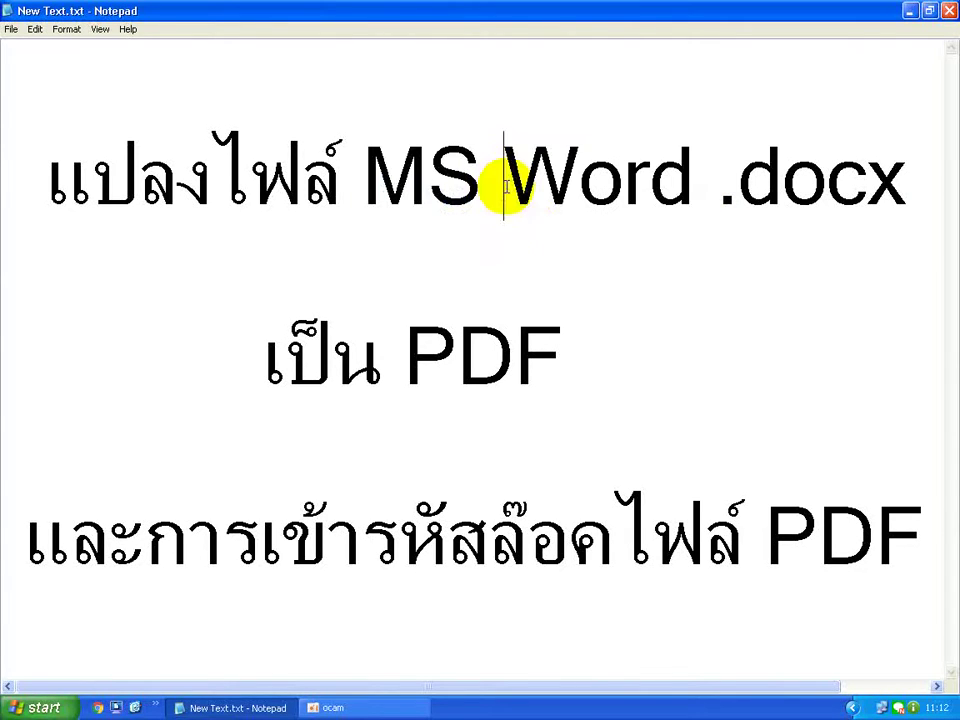
# - Browse and close the Start menu's programs list, then select the phrase เป็น PDF
pyautogui.click(18, 703)
pyautogui.moveTo(93, 492)
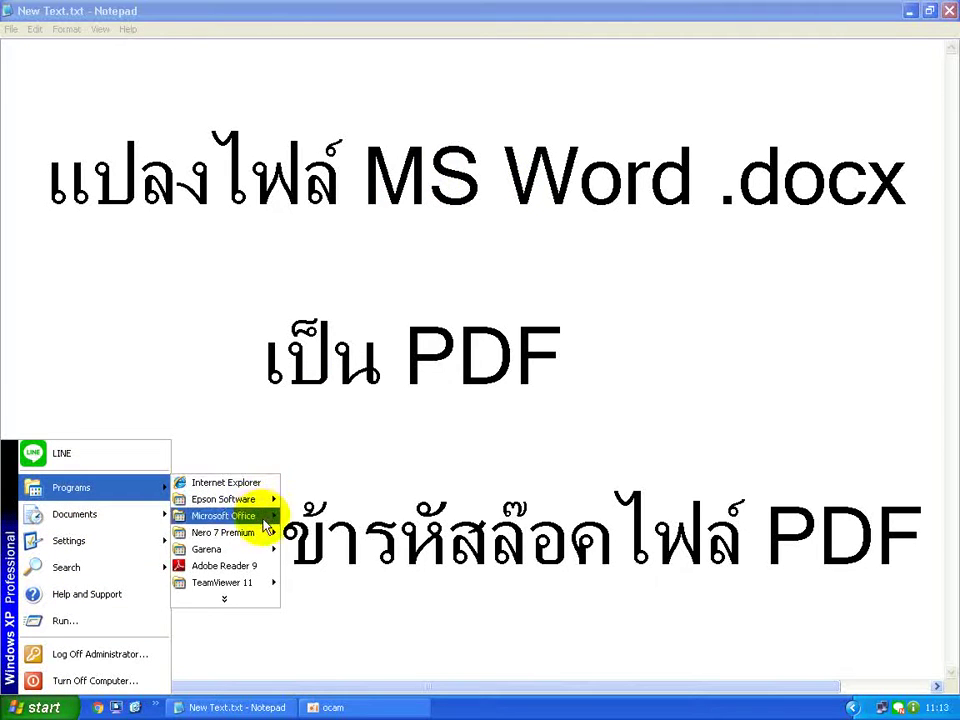
pyautogui.moveTo(252, 520)
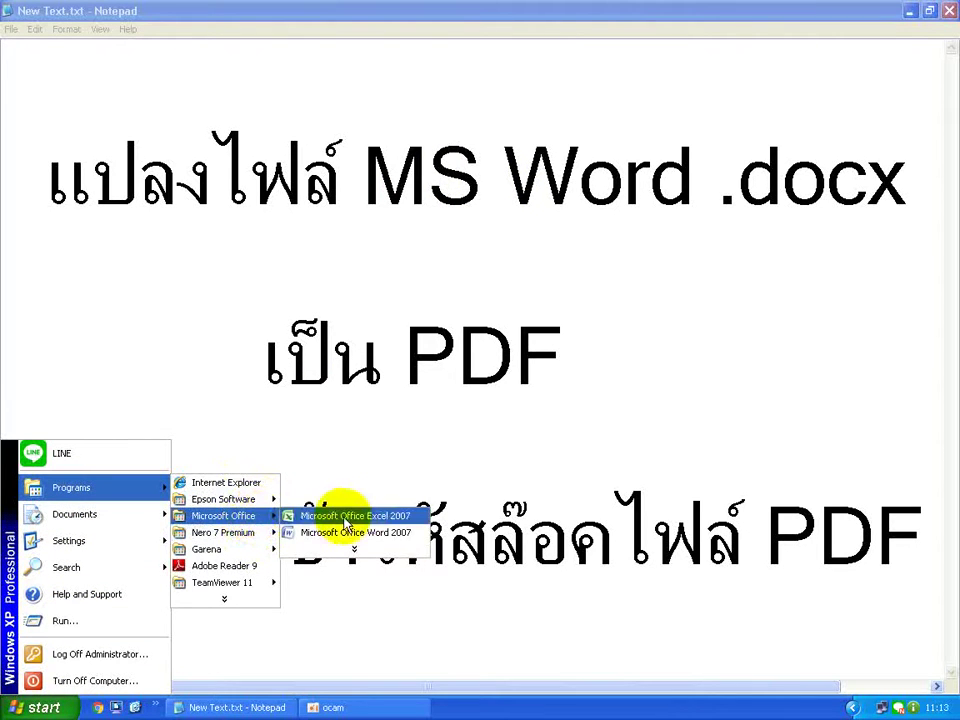
pyautogui.moveTo(349, 553)
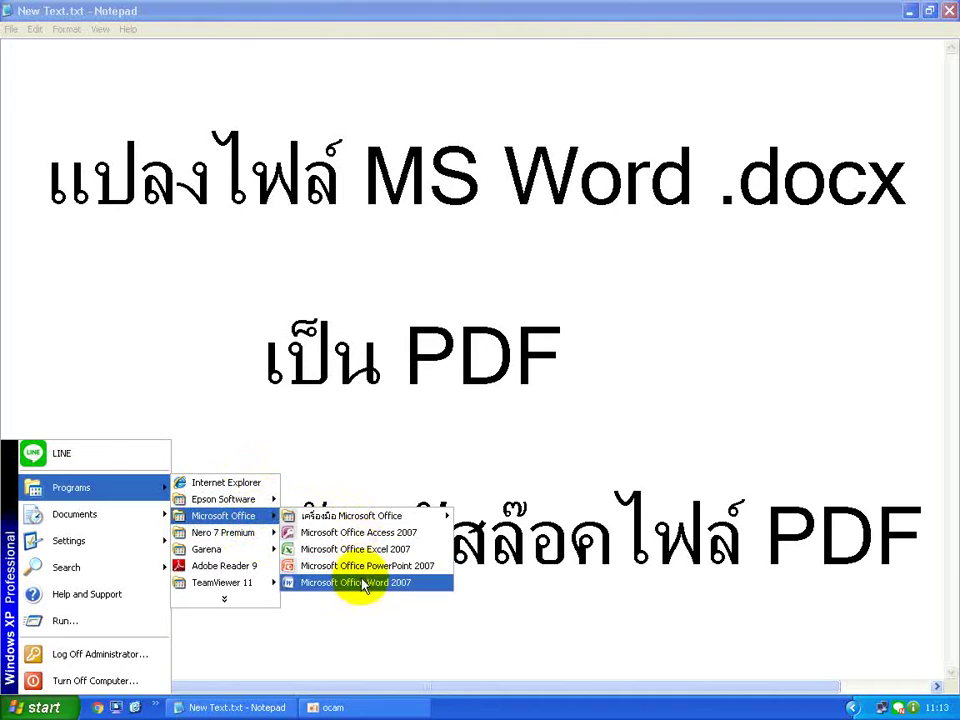
pyautogui.click(532, 207)
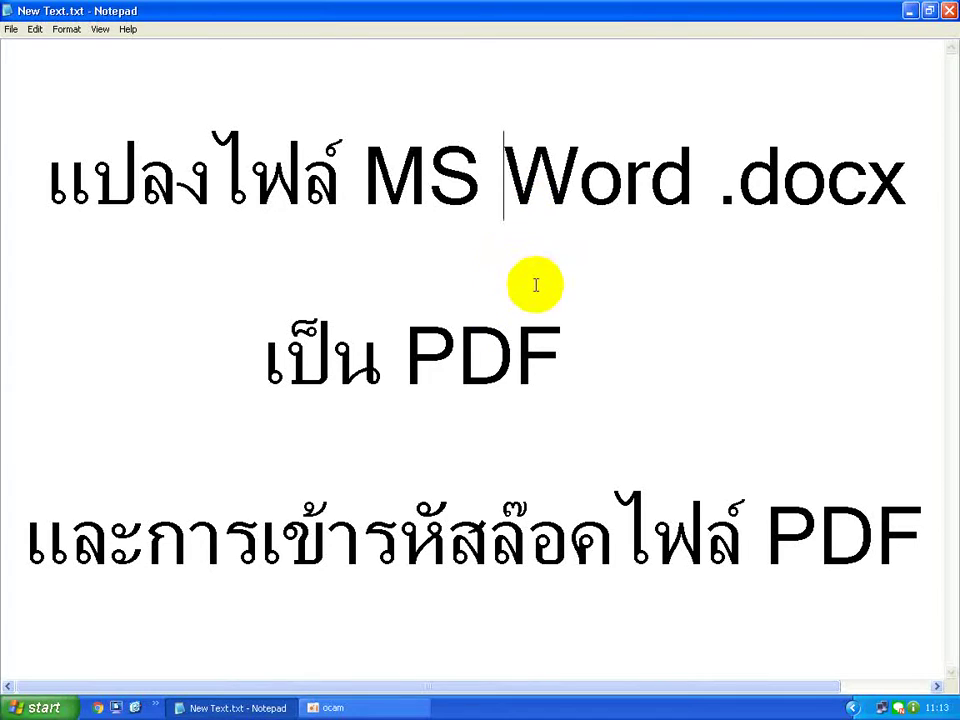
pyautogui.moveTo(261, 354); pyautogui.dragTo(566, 360)
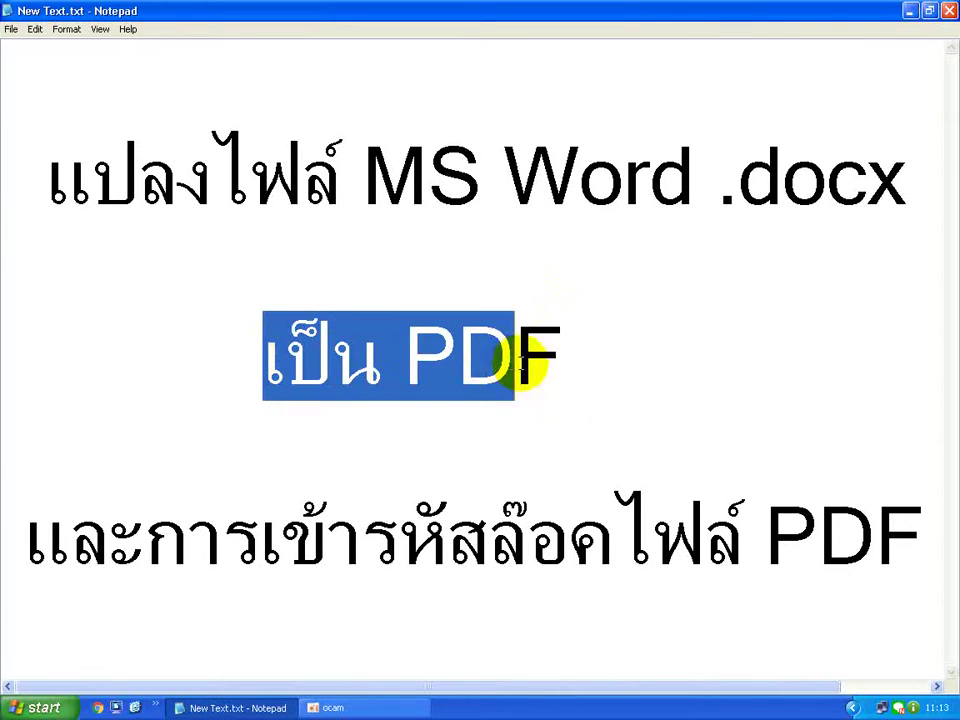
pyautogui.click(583, 268)
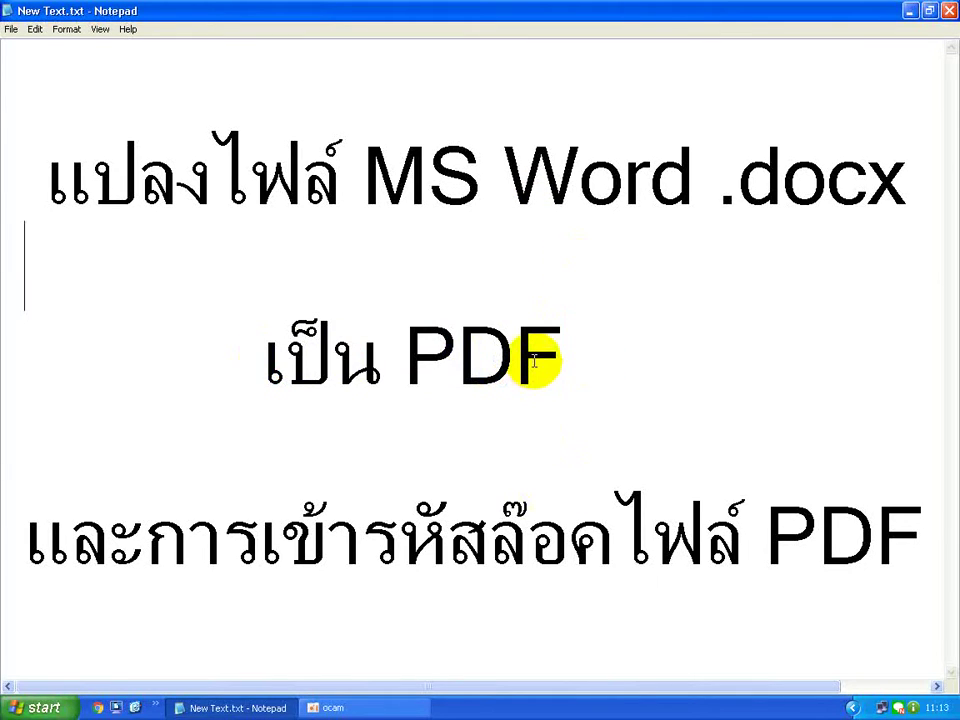